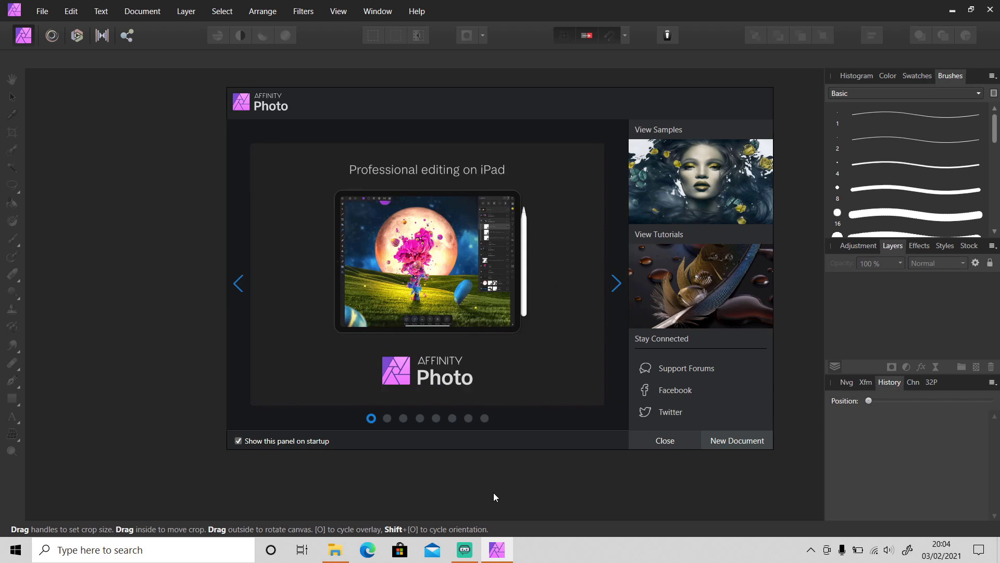
Drag DSC_0047 from the 2021-01-24 folder into Affinity Photo to open it
left_click(335, 550)
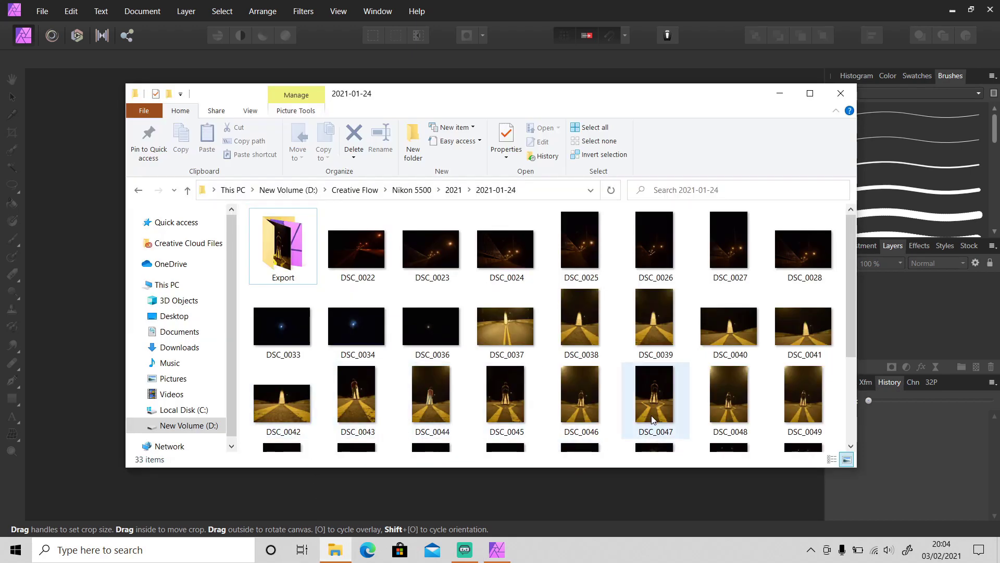
left_click(660, 414)
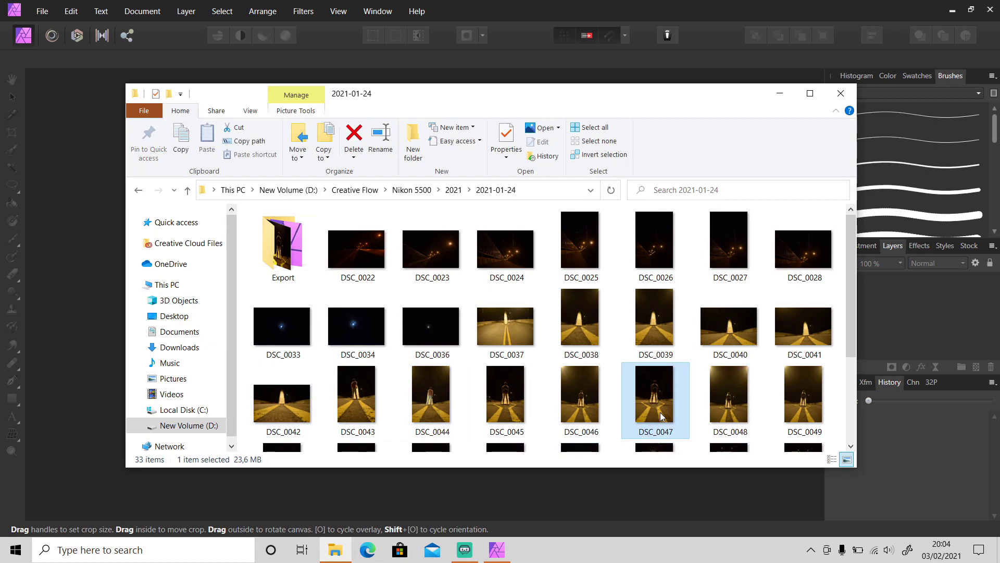
left_click_drag(662, 415, 887, 451)
Straighten the photo with the Crop tool by drawing a level line
left_click(780, 93)
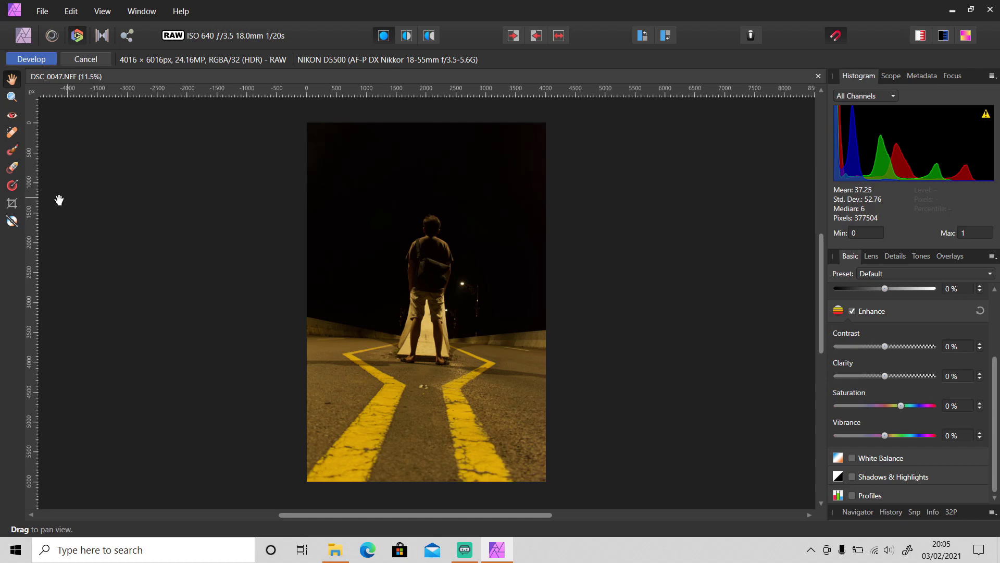
left_click(11, 203)
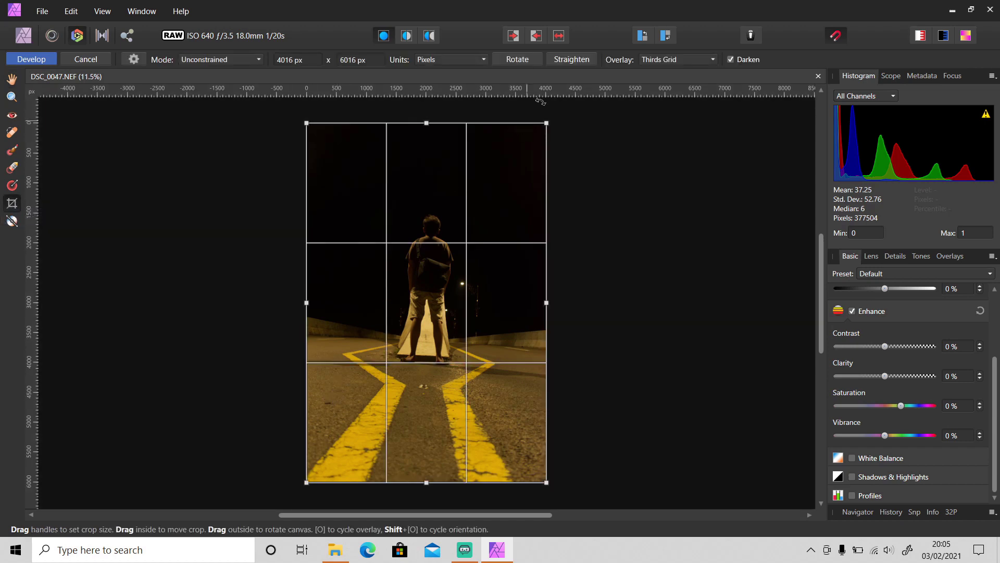
left_click(582, 61)
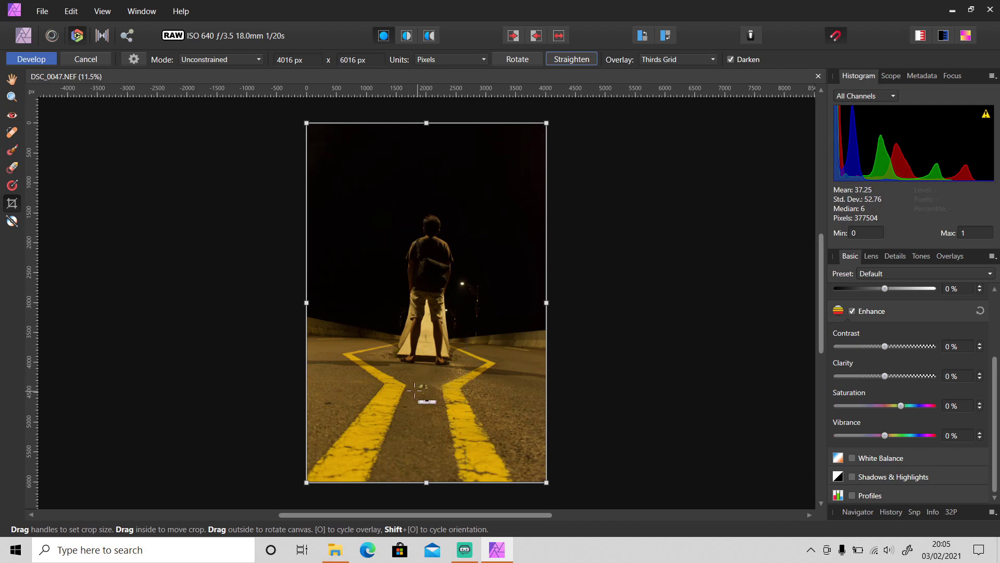
left_click_drag(406, 386, 443, 388)
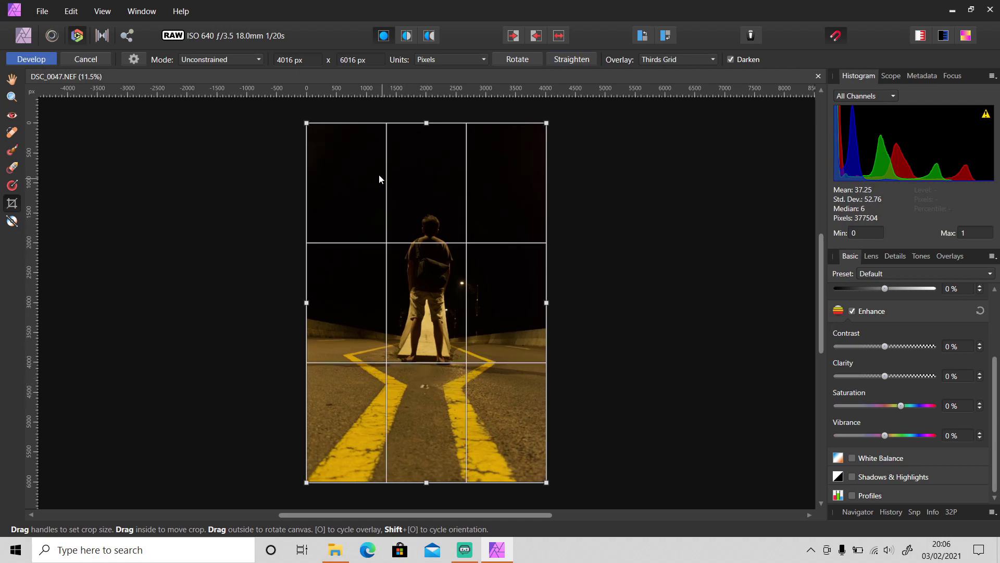
Set the crop area to 3900 px wide by 6000 px high
double_click(294, 60)
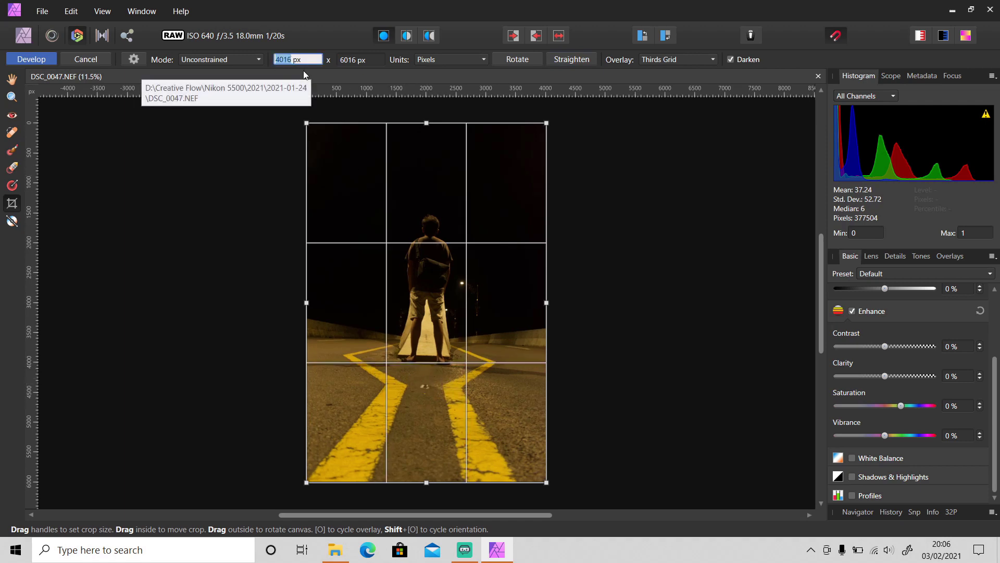
type("39")
key("Tab")
key("ctrl+a")
type("6000")
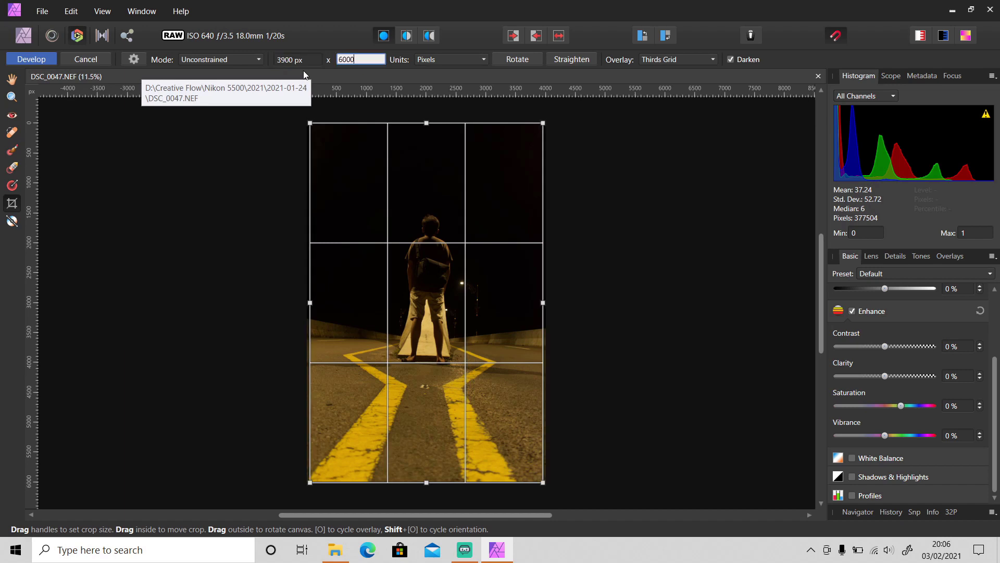
key("Return")
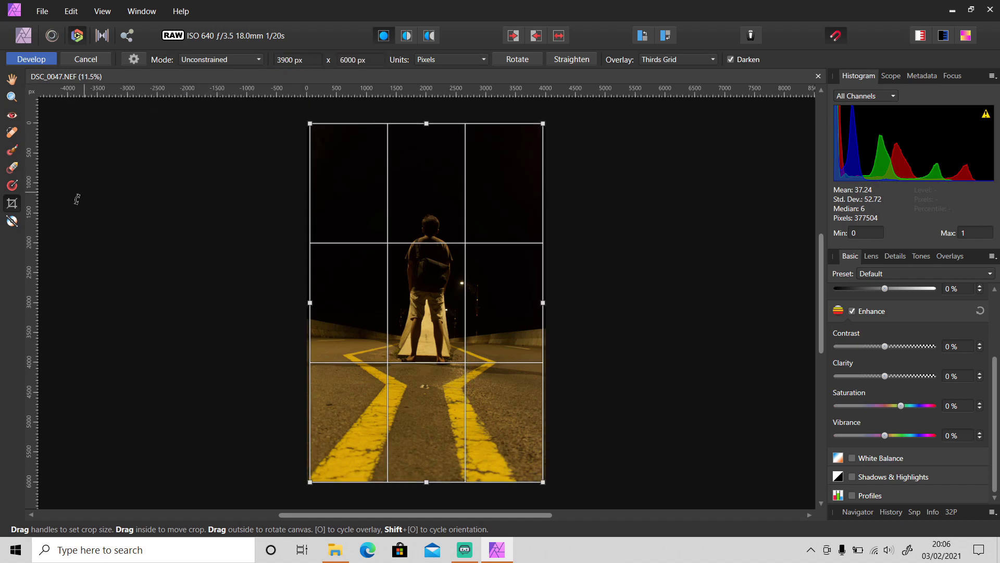
Apply the crop, lift the shadows, and adjust white balance temperature and tint toward green
left_click(13, 79)
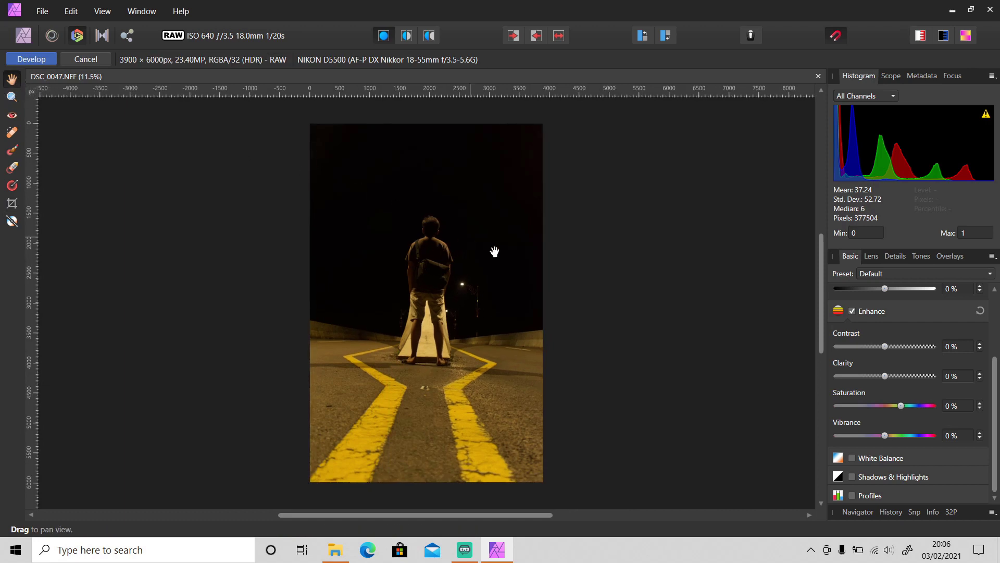
left_click(892, 477)
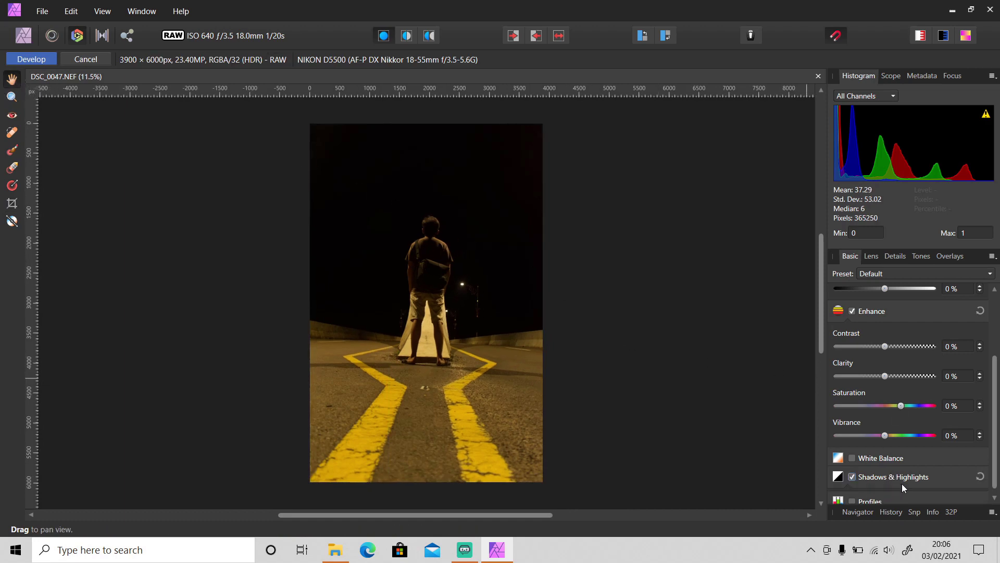
scroll(995, 437, "down", 3)
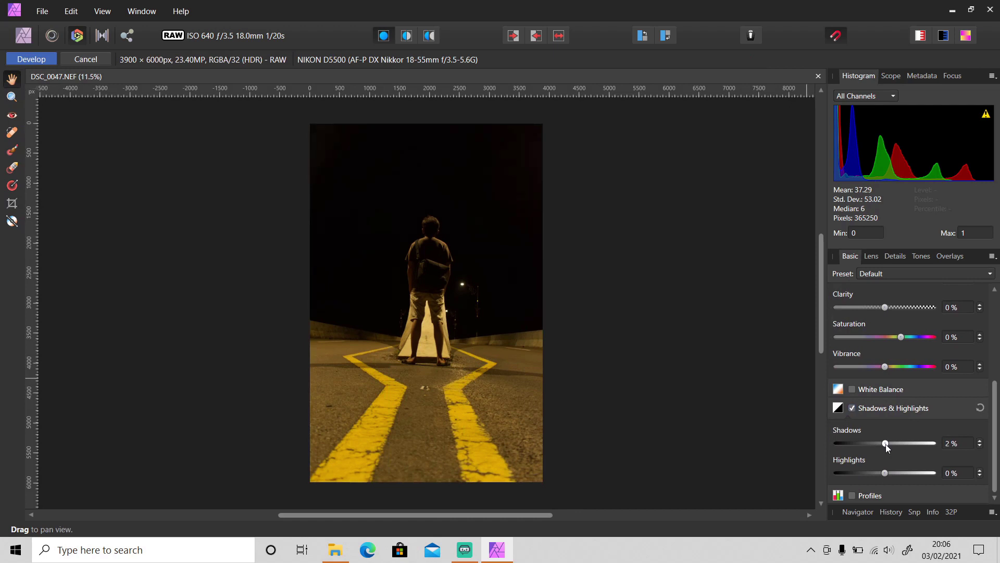
left_click_drag(885, 444, 848, 473)
left_click(885, 392)
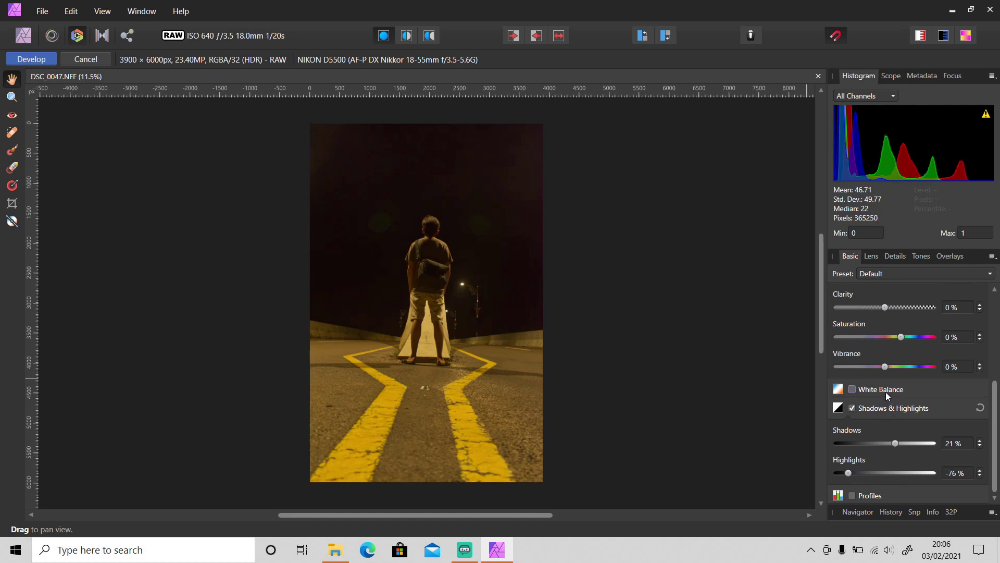
left_click_drag(898, 424, 895, 426)
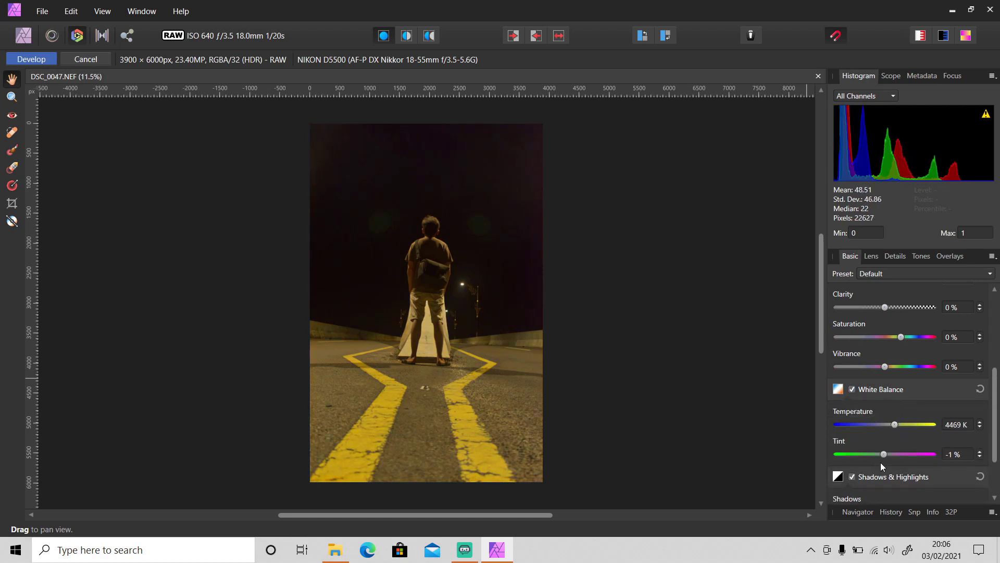
left_click_drag(883, 454, 879, 454)
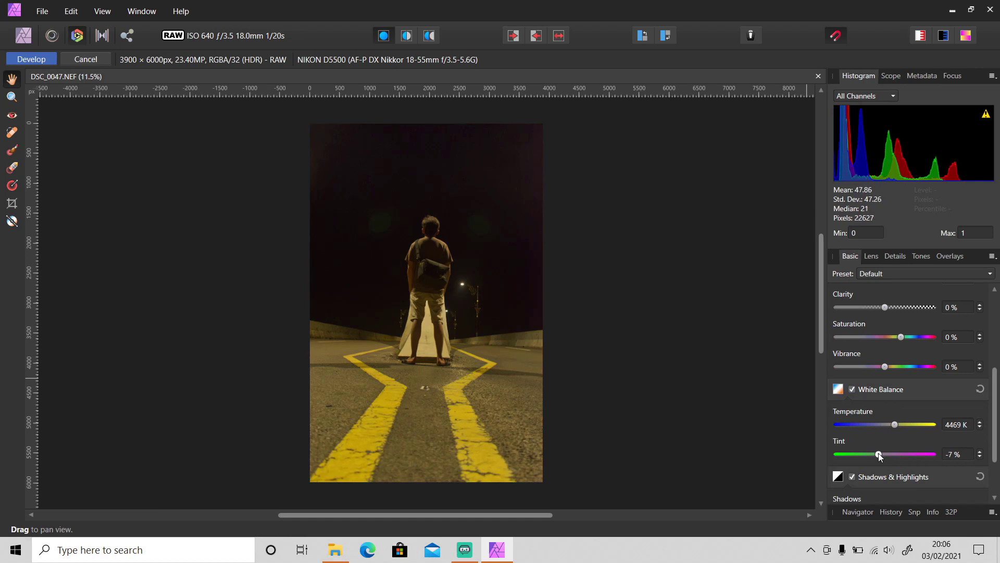
Set Blackpoint to 7%, Contrast to -10% and Saturation to 8%
scroll(995, 417, "up", 2)
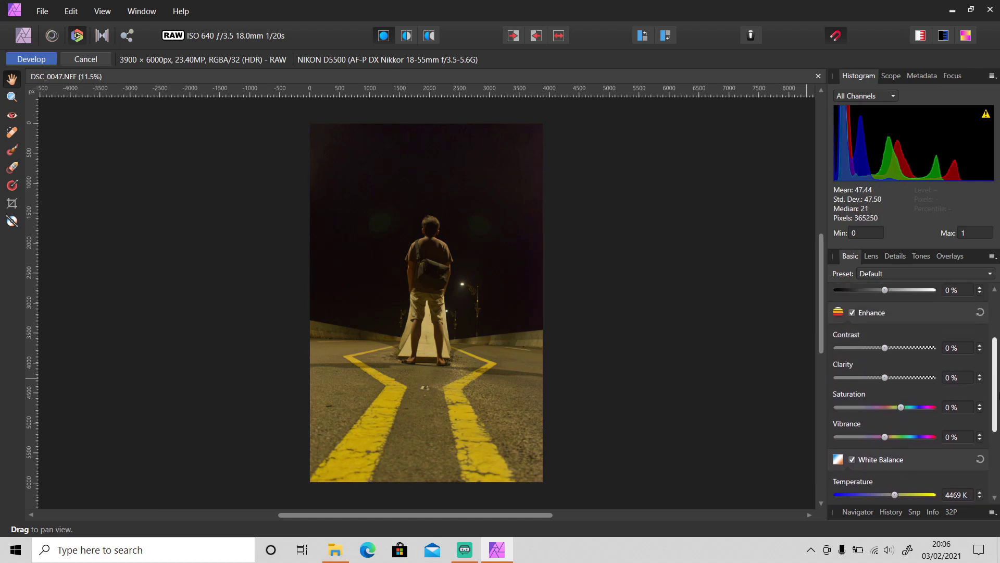
scroll(998, 394, "up", 2)
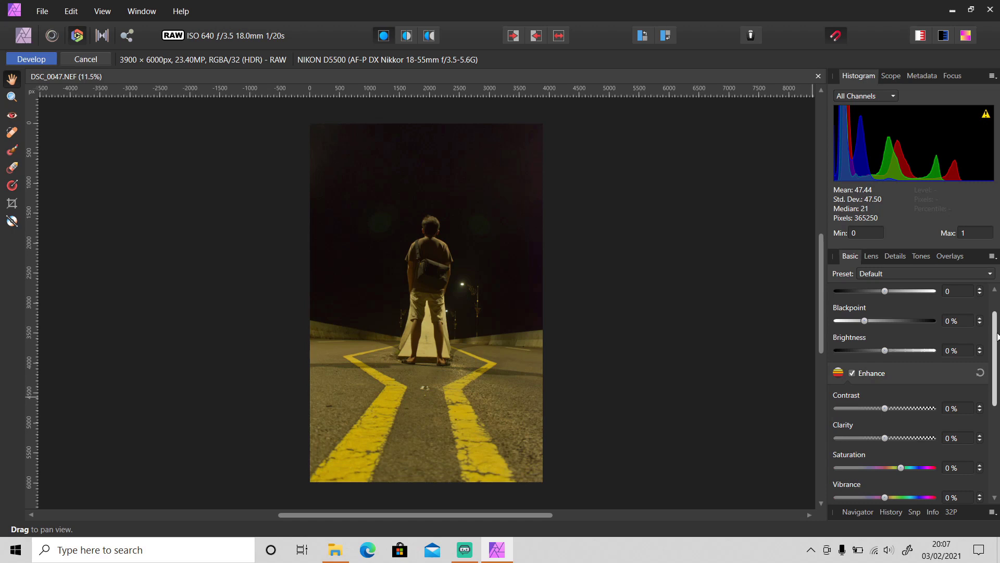
left_click_drag(865, 321, 883, 328)
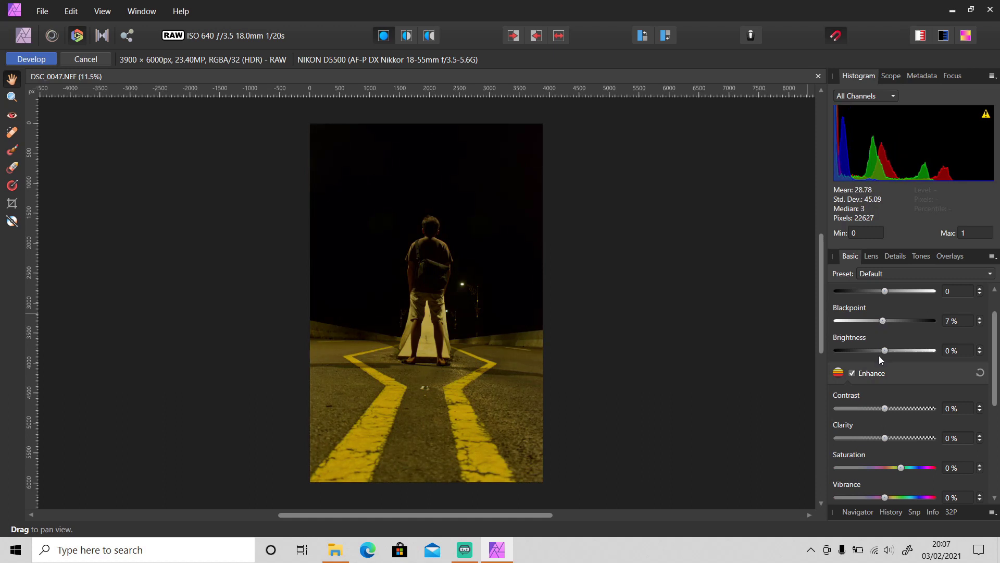
left_click_drag(886, 409, 899, 438)
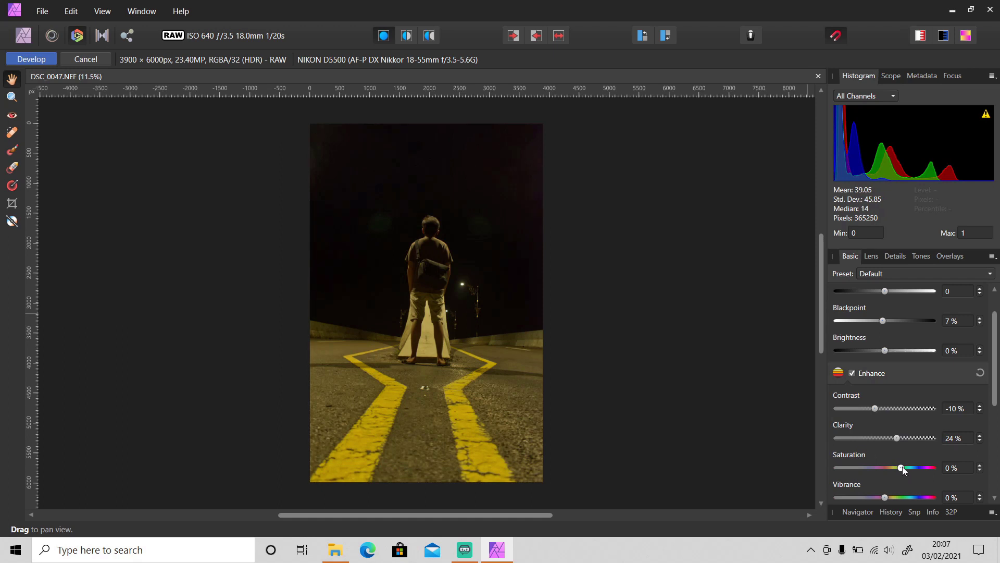
left_click_drag(903, 469, 904, 470)
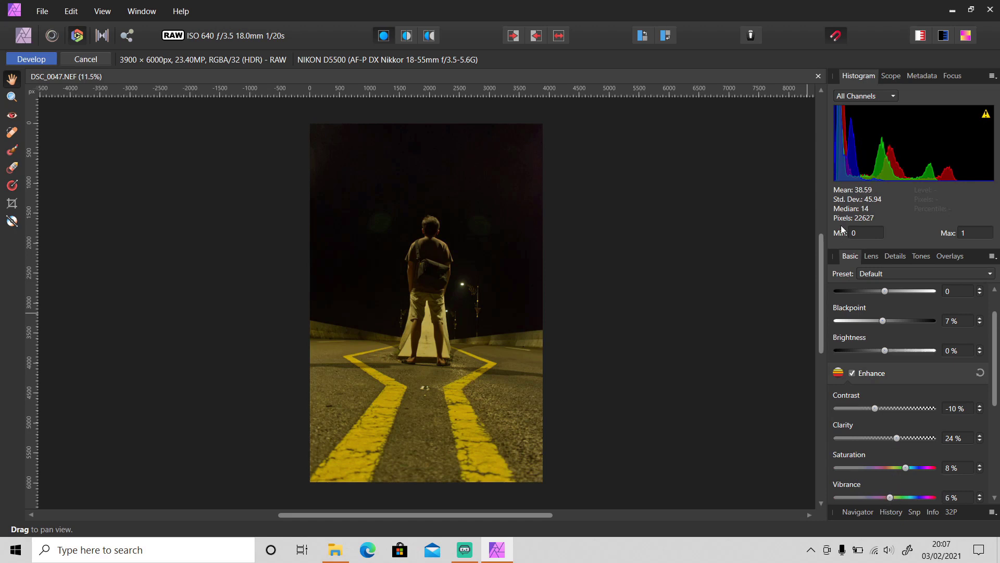
Add a little Luminance noise reduction in the Details settings
left_click(871, 258)
left_click(890, 259)
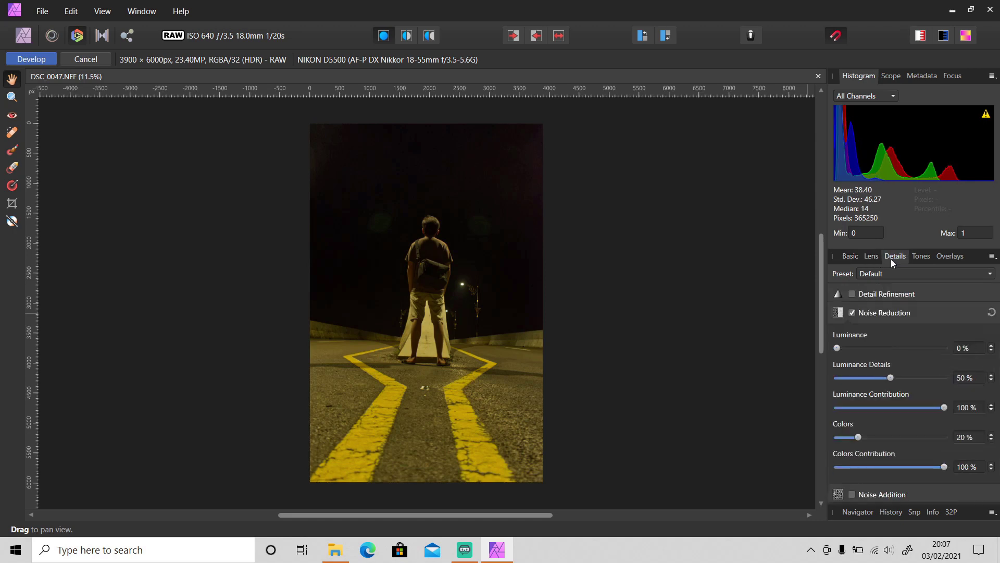
left_click_drag(837, 349, 842, 352)
Enable Curves and shape the Master curve to brighten upper tones and lift blacks
left_click(921, 257)
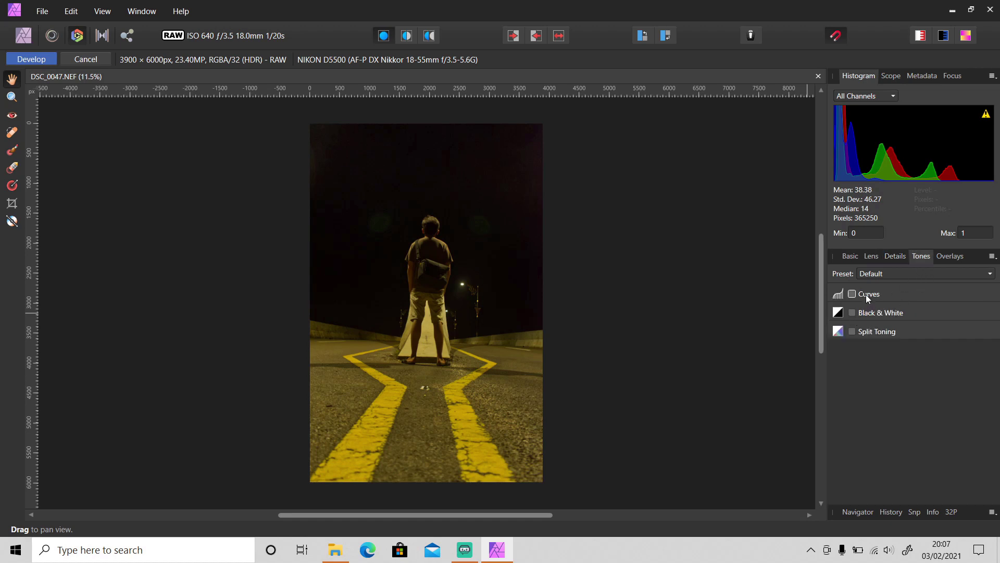
left_click(868, 294)
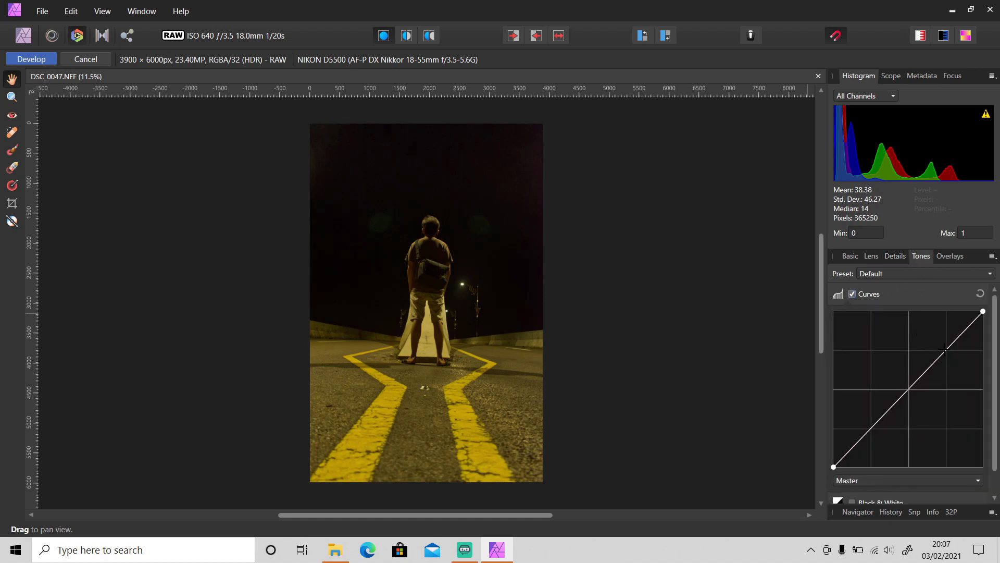
left_click_drag(945, 349, 942, 348)
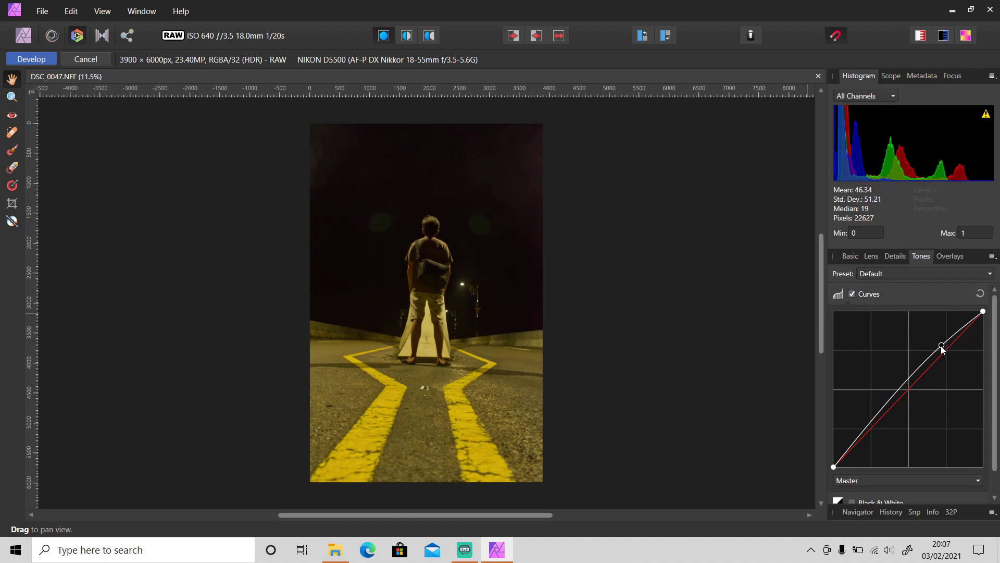
left_click_drag(899, 392, 869, 432)
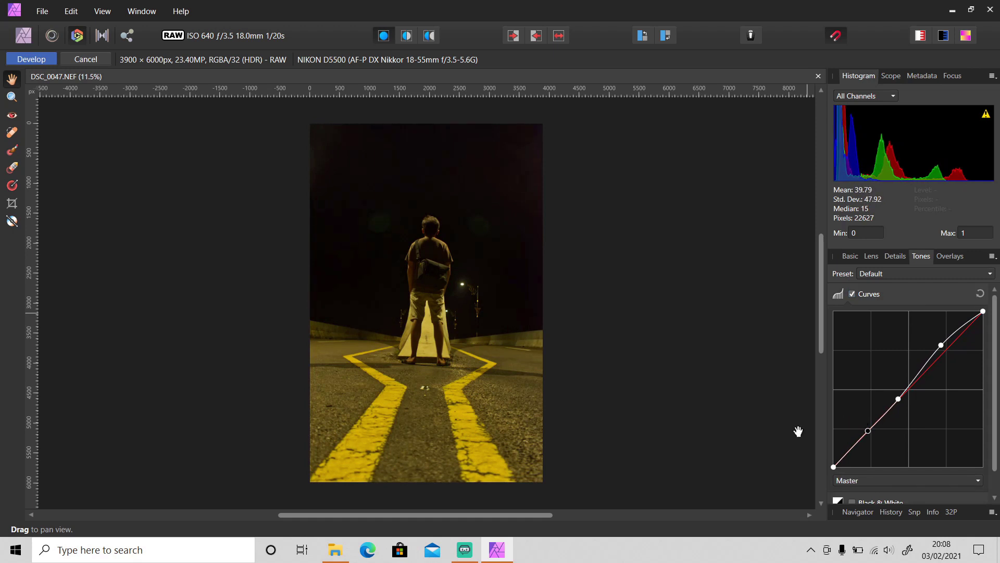
left_click_drag(832, 468, 828, 465)
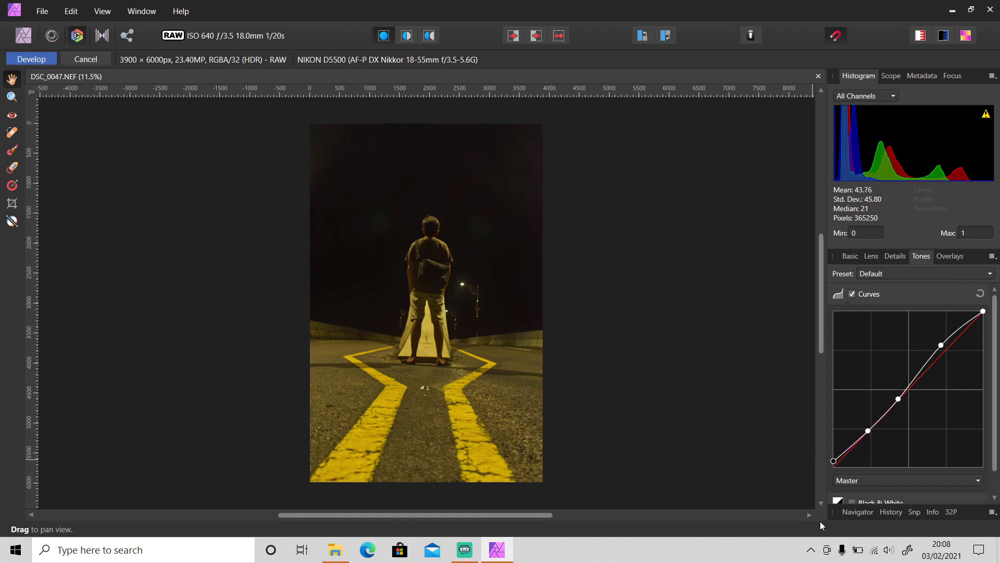
Compare the edit in Mirrored split view, then develop into the Photo persona
left_click(430, 37)
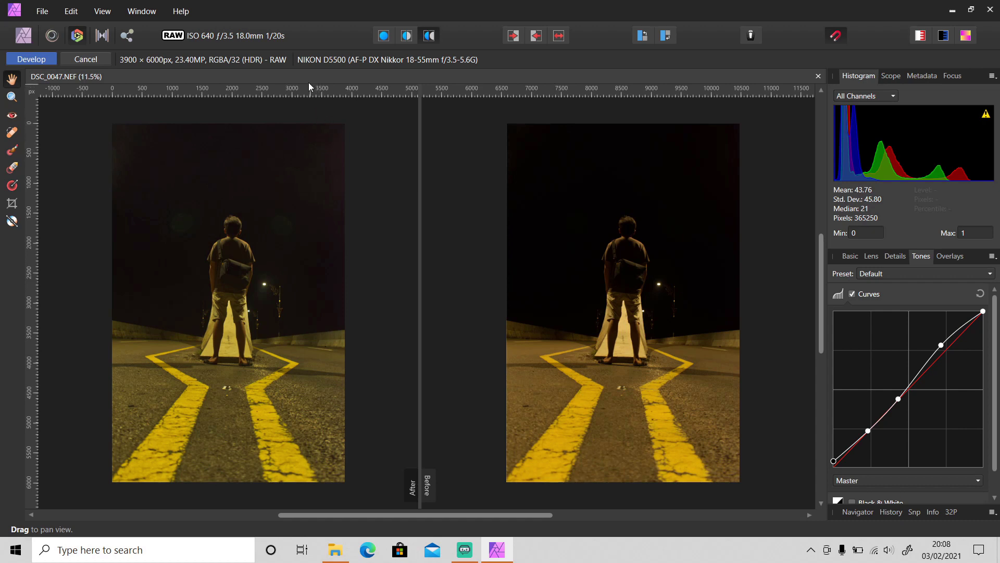
left_click(384, 36)
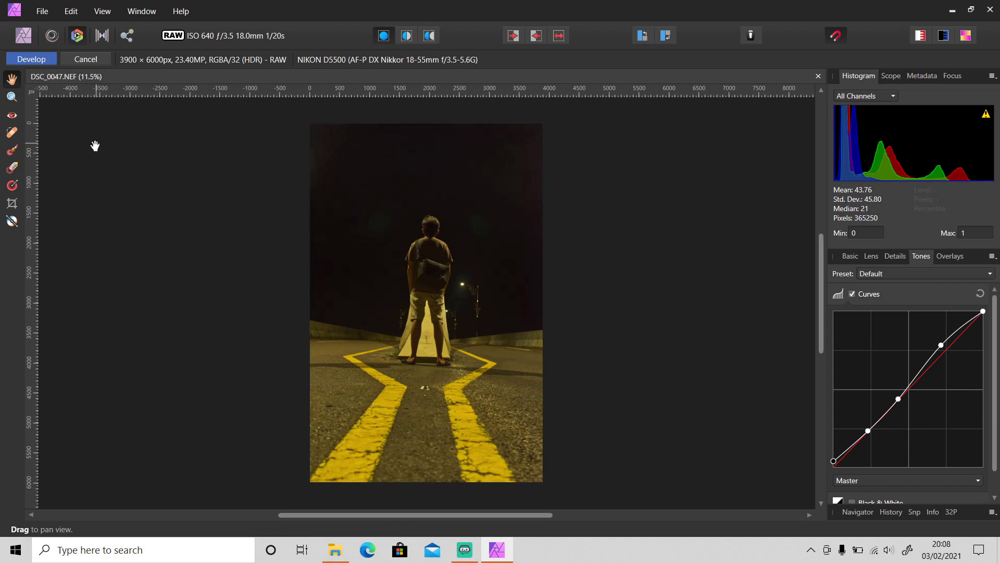
left_click(40, 57)
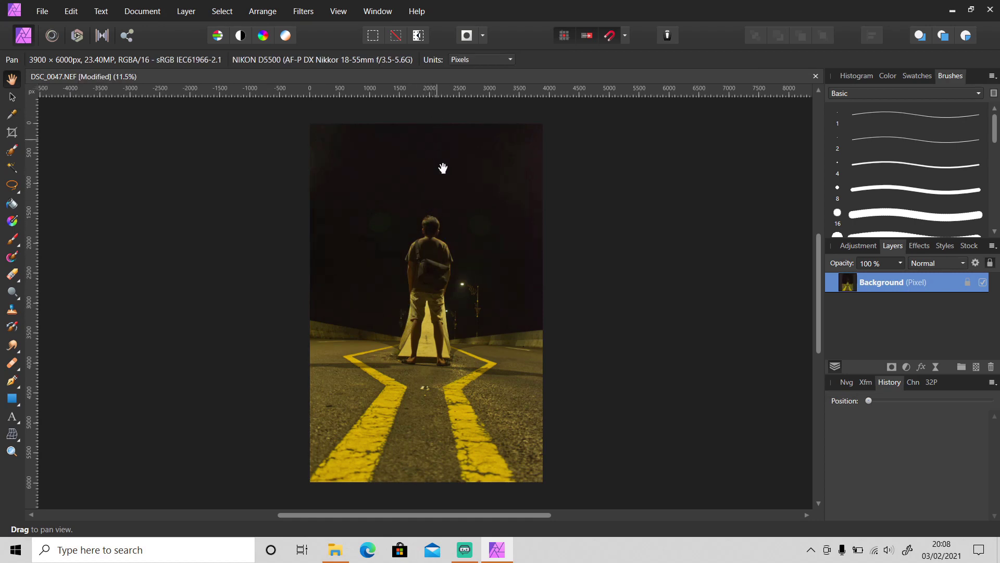
Add a Live Lighting filter and set the light's azimuth to 90°
left_click(189, 12)
mouse_move(183, 150)
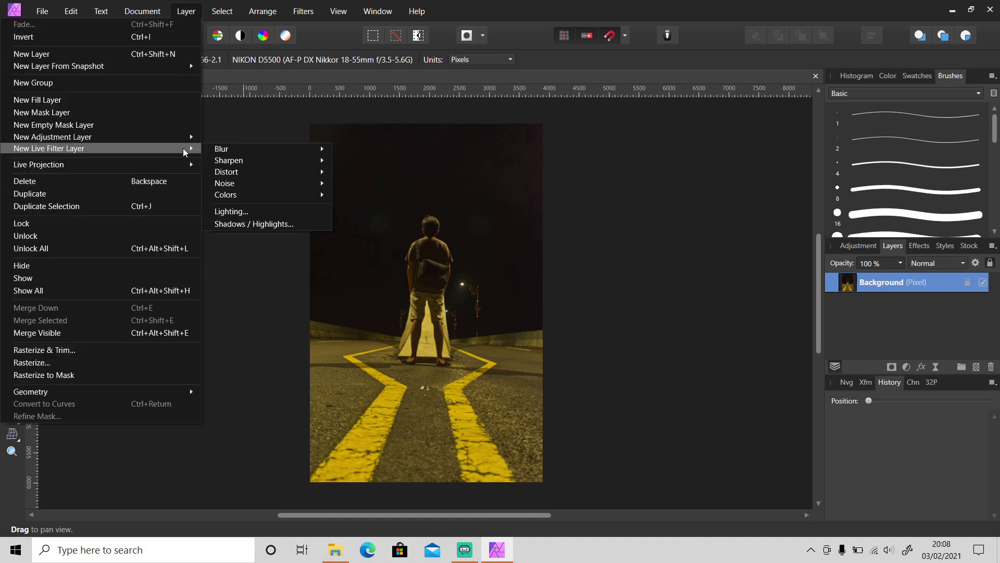
left_click(237, 216)
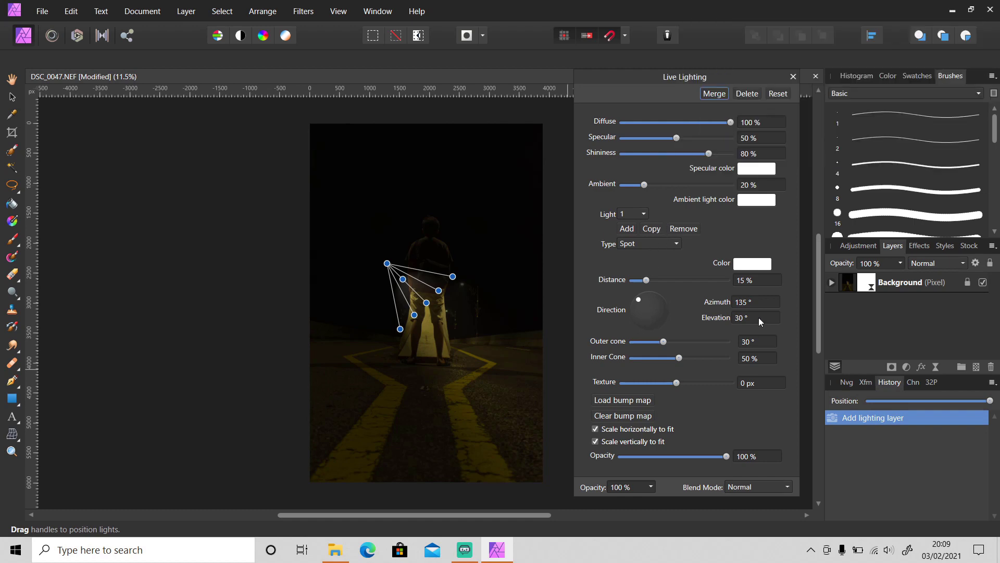
left_click(751, 302)
type("9")
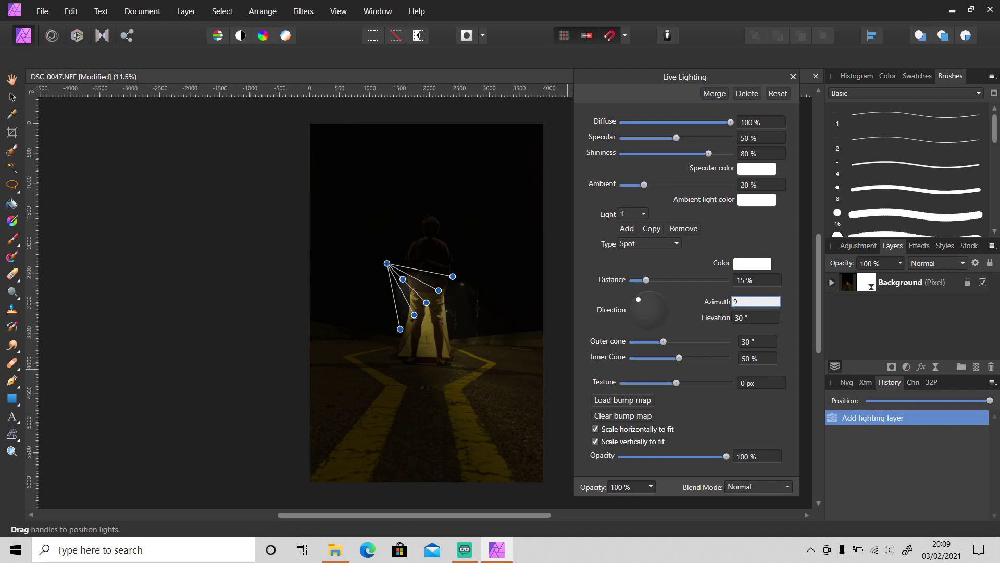
type("0")
key("Return")
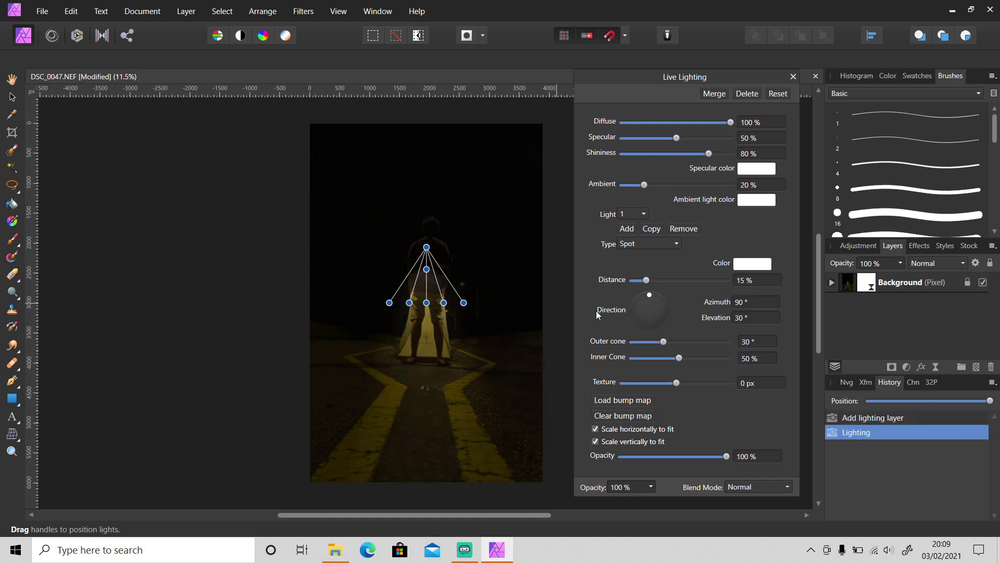
Set distance to 30%, move the light above the man, outer cone 35°, stronger specular
left_click_drag(647, 282, 662, 287)
left_click_drag(426, 302, 429, 190)
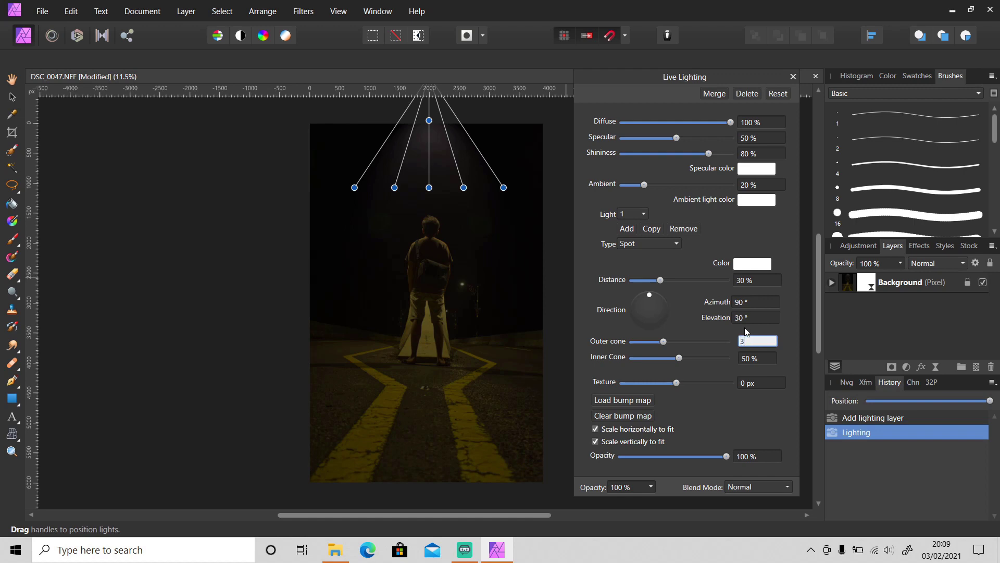
type("35")
key("Return")
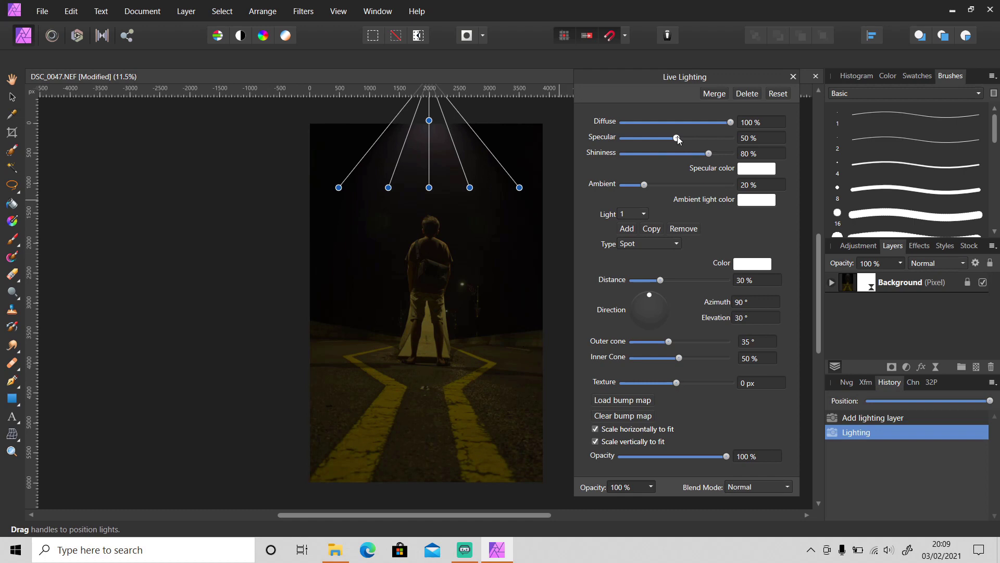
left_click_drag(677, 139, 704, 143)
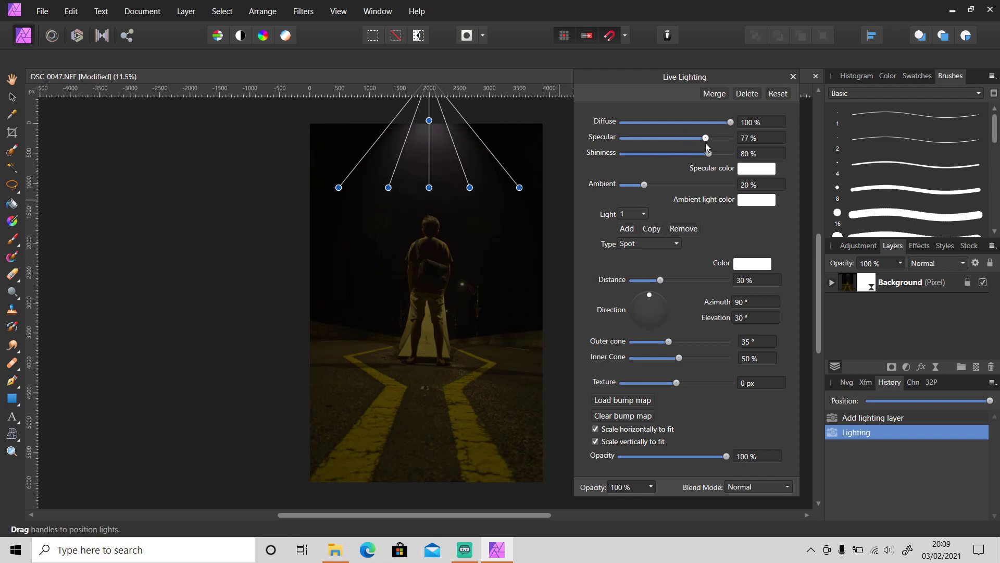
Make the specular colour a warm cream and raise Ambient to 60%
left_click(751, 170)
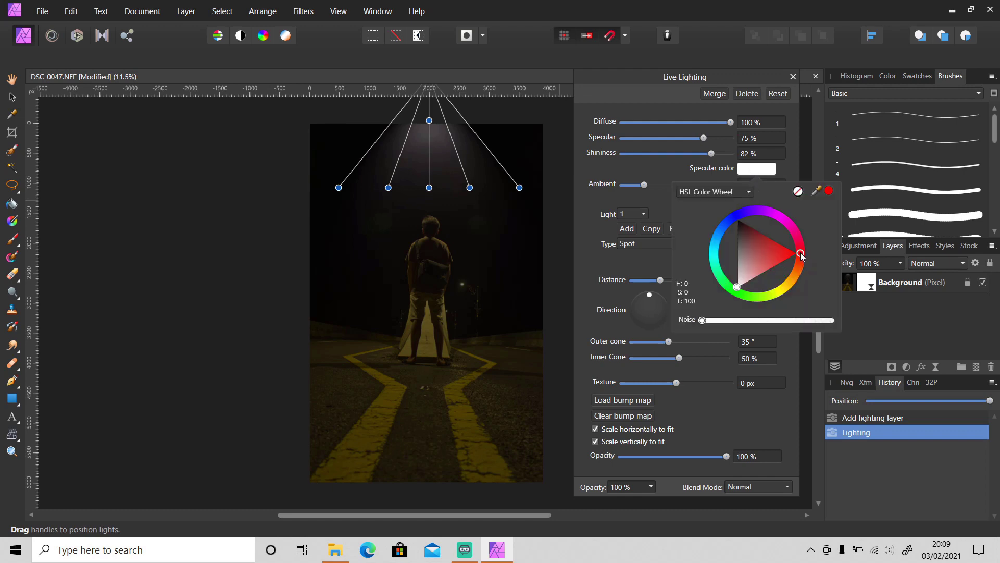
left_click_drag(800, 254, 736, 270)
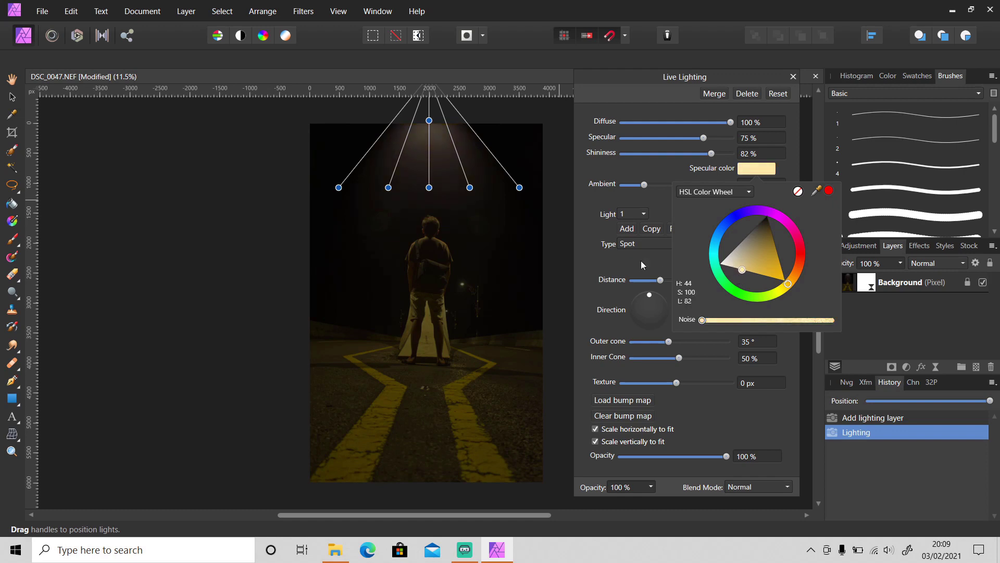
left_click(583, 243)
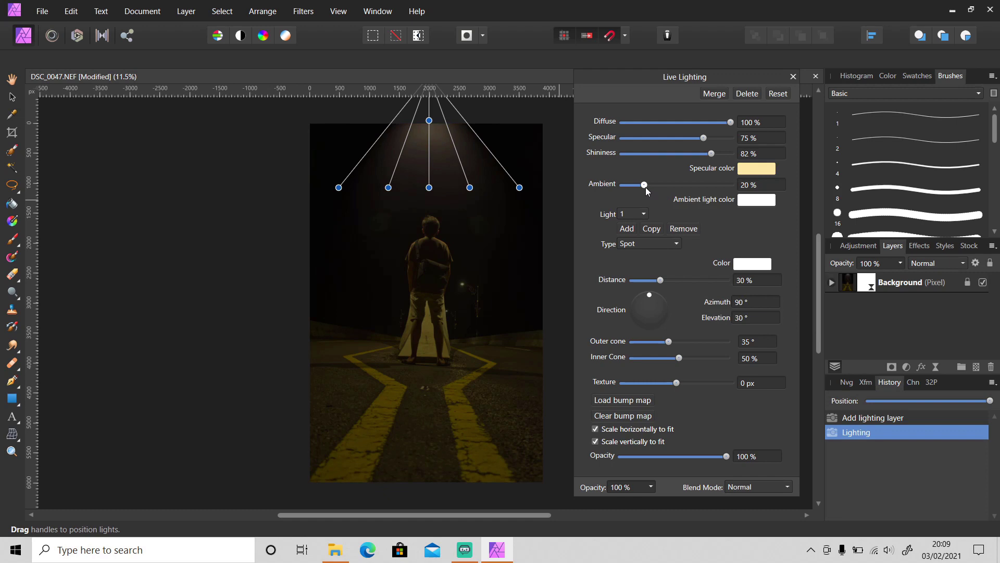
left_click_drag(660, 190, 687, 189)
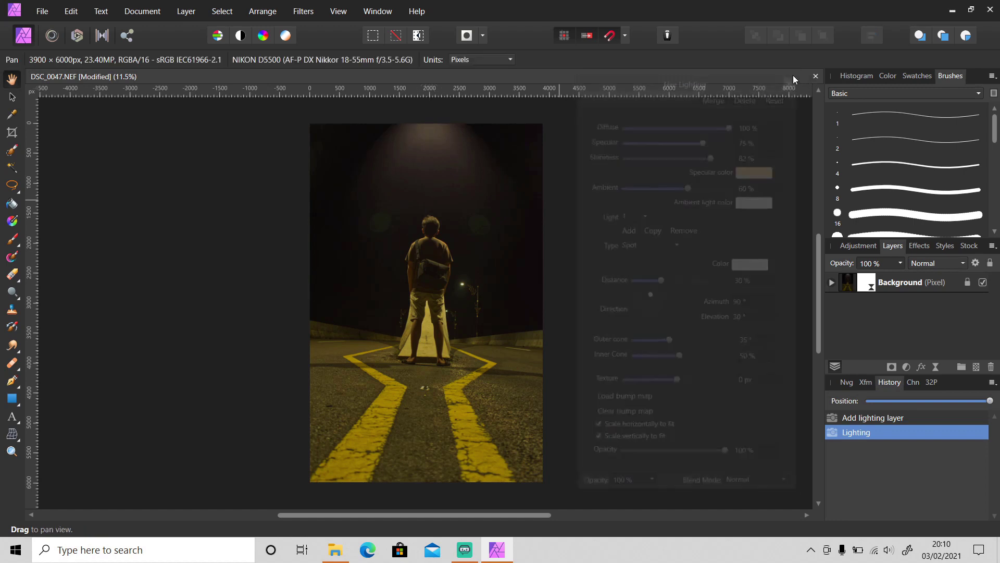
Close Live Lighting and start a Pen path below the photo along the left yellow line
left_click(793, 77)
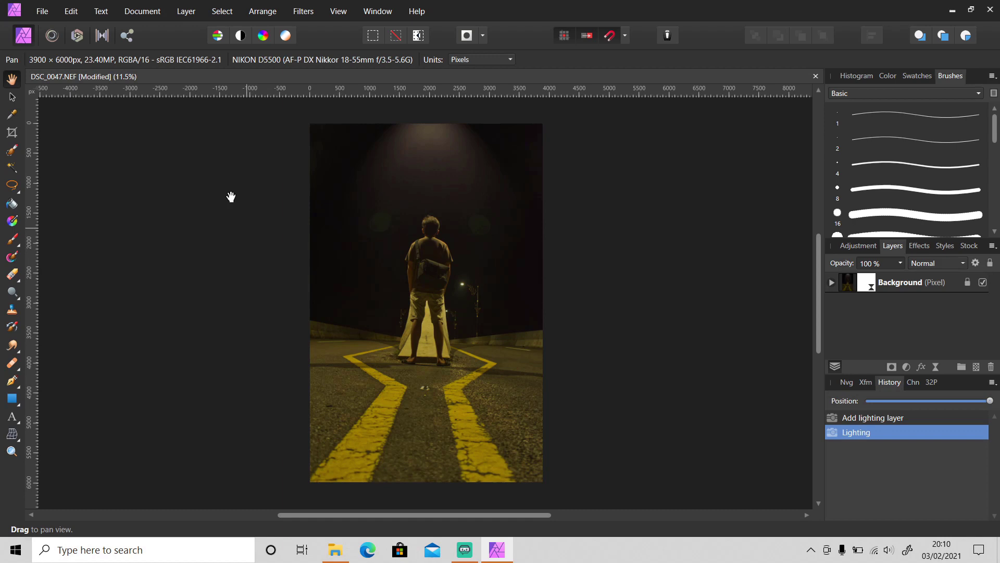
left_click(21, 388)
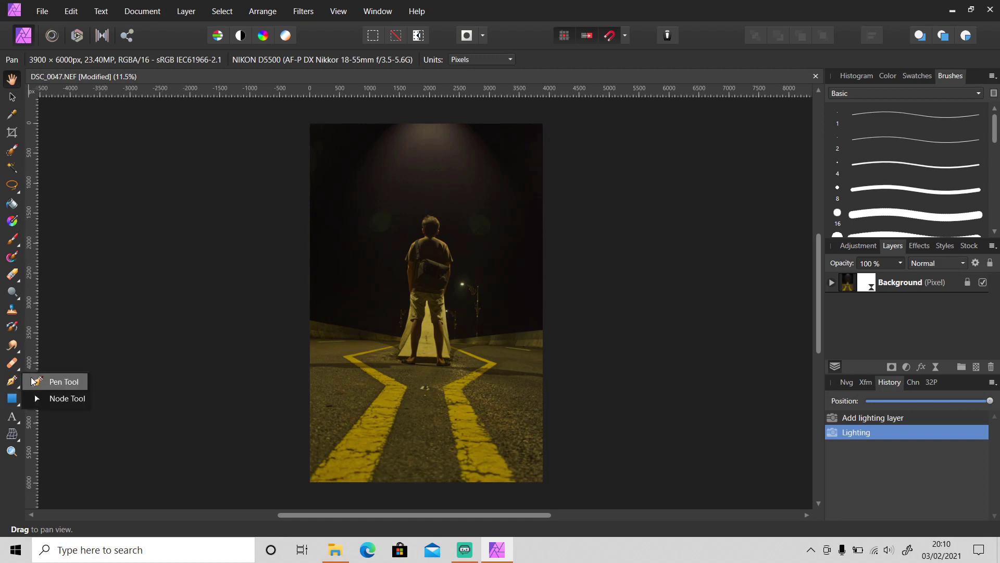
left_click(35, 381)
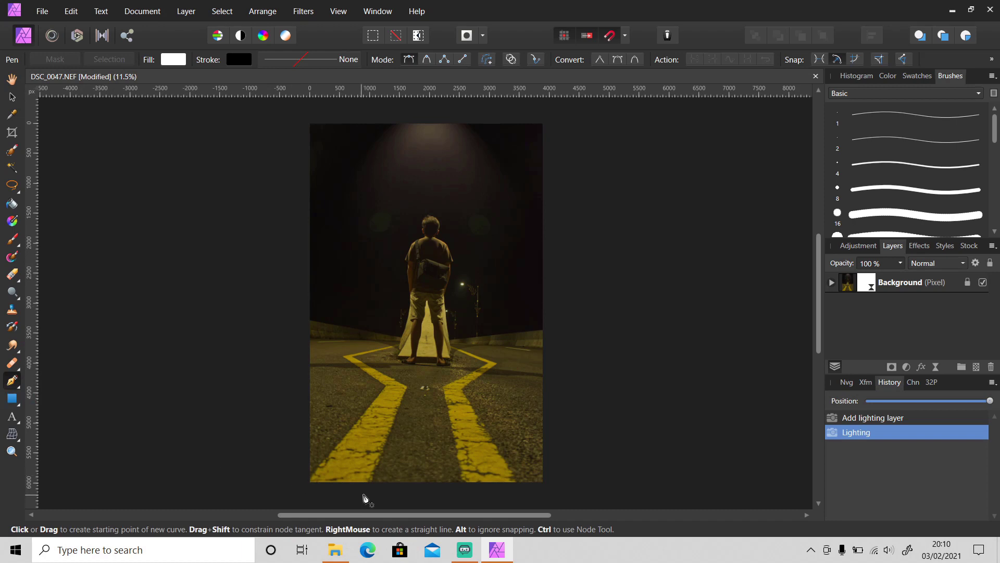
left_click(367, 494)
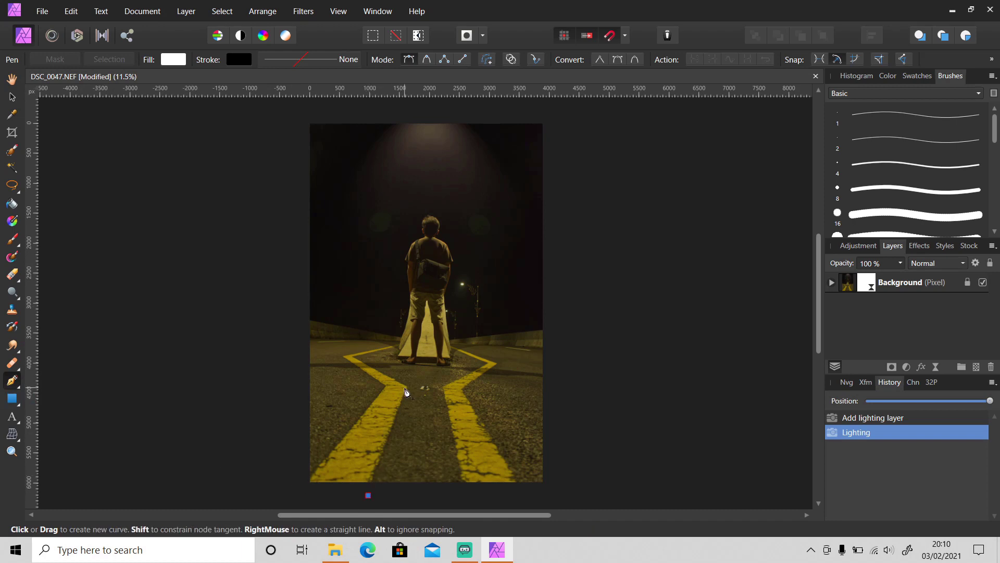
left_click(408, 386)
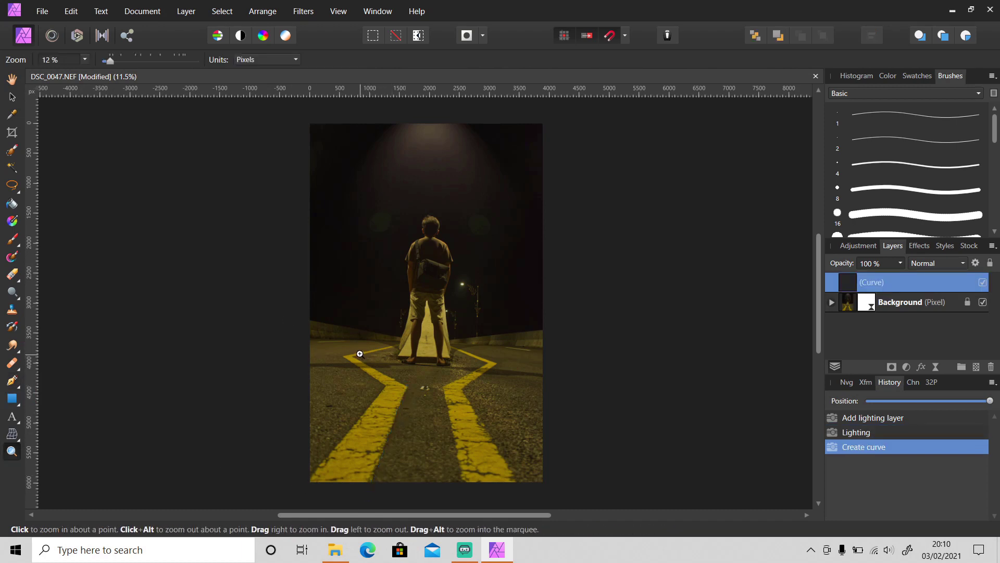
scroll(358, 350, "up", 1)
left_click(354, 361)
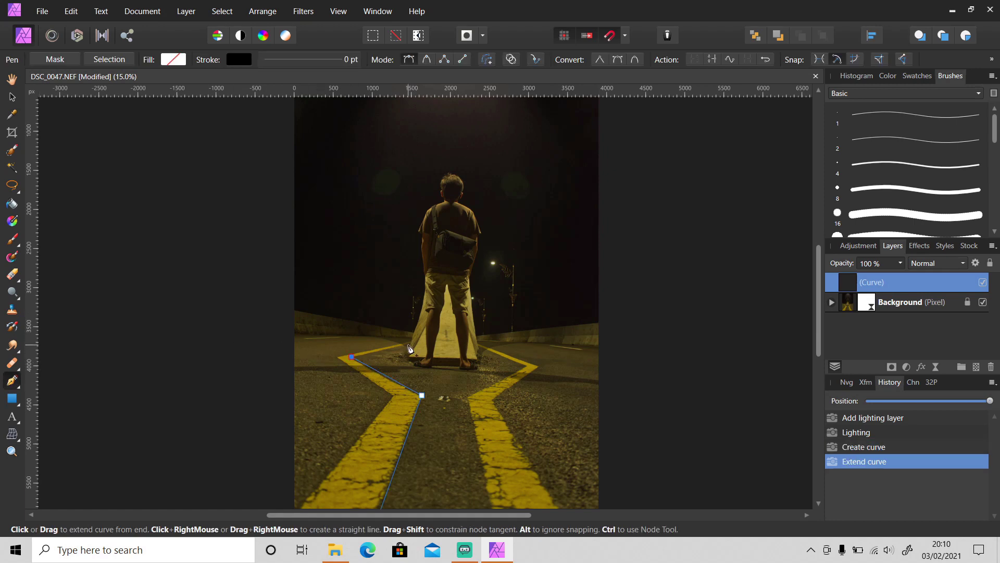
left_click(413, 345)
Zoom in and keep placing nodes along the marking up to the man's feet
key("z")
left_click(413, 343)
left_click_drag(413, 343, 458, 345)
key("p")
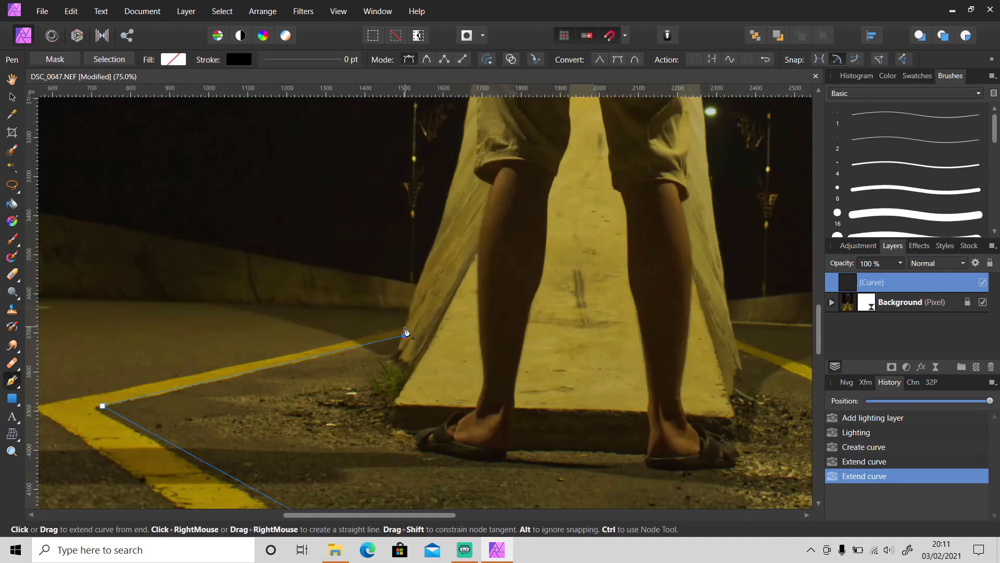
left_click(405, 333)
left_click_drag(361, 514, 324, 516)
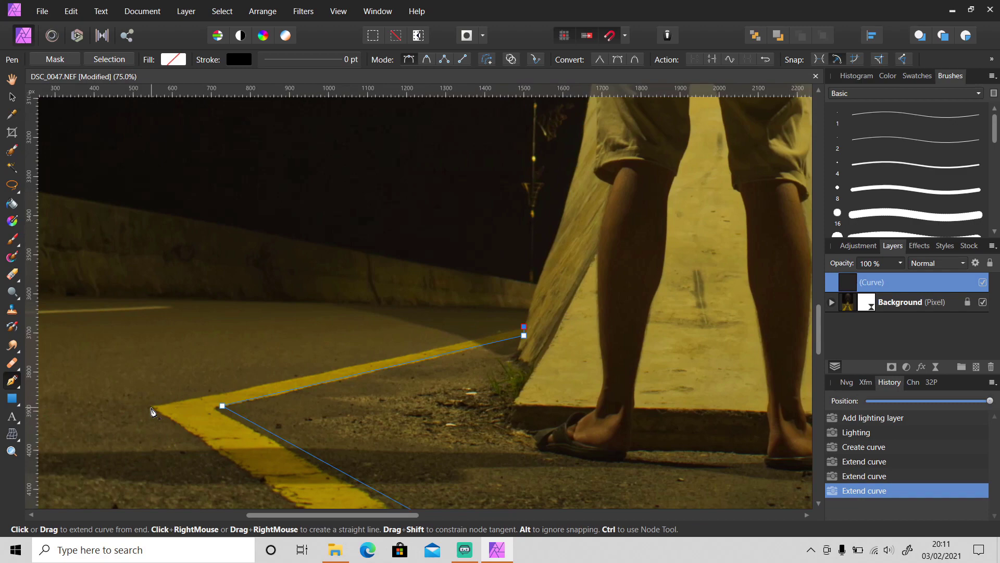
left_click(151, 407)
scroll(764, 387, "down", 5)
left_click(431, 350)
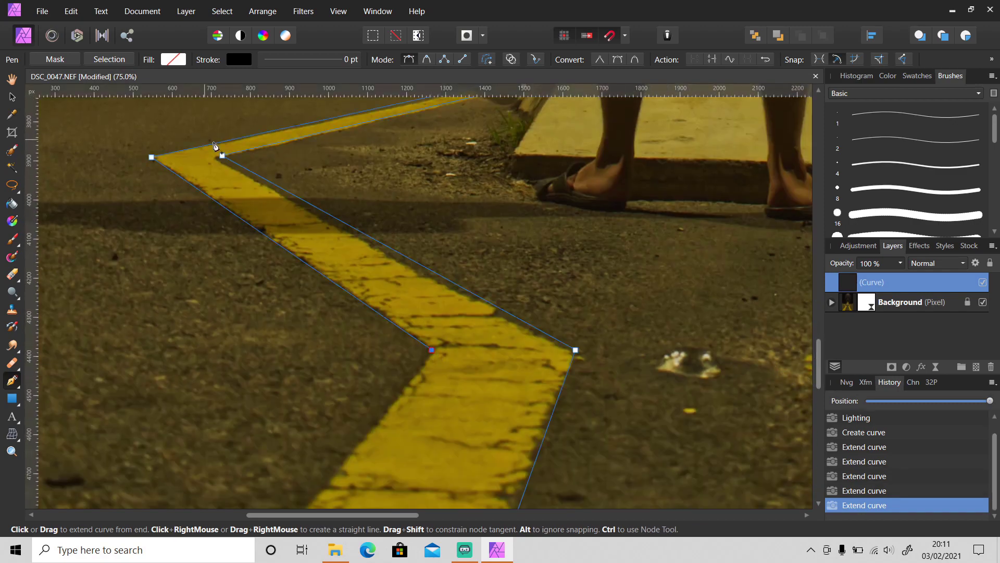
Undo an extra node and extend the path's end past the photo's bottom edge
left_click(221, 156)
key("ctrl+z")
left_click_drag(221, 157, 213, 160)
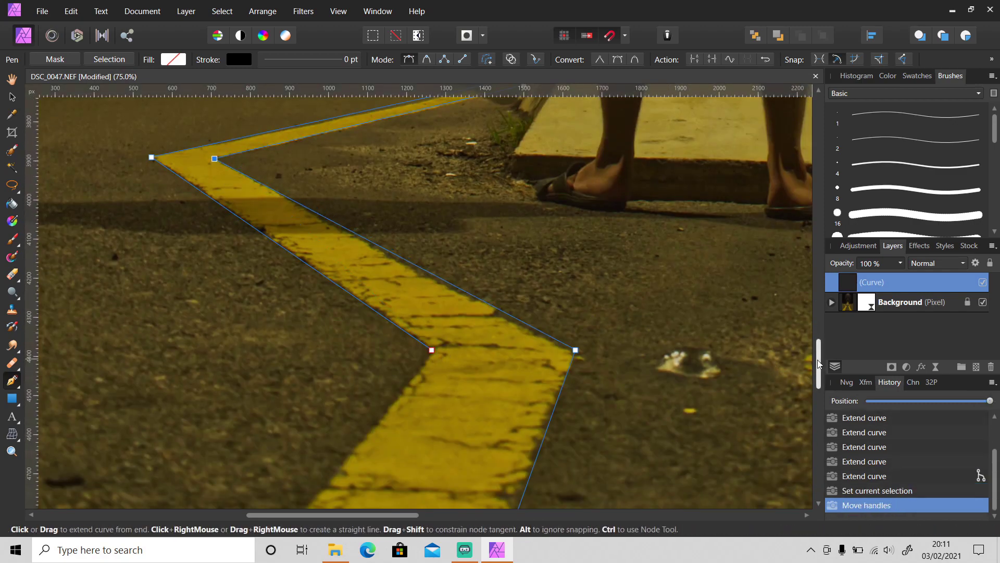
scroll(573, 349, "down", 1)
left_click(573, 327)
scroll(573, 331, "down", 3)
scroll(341, 386, "up", 4)
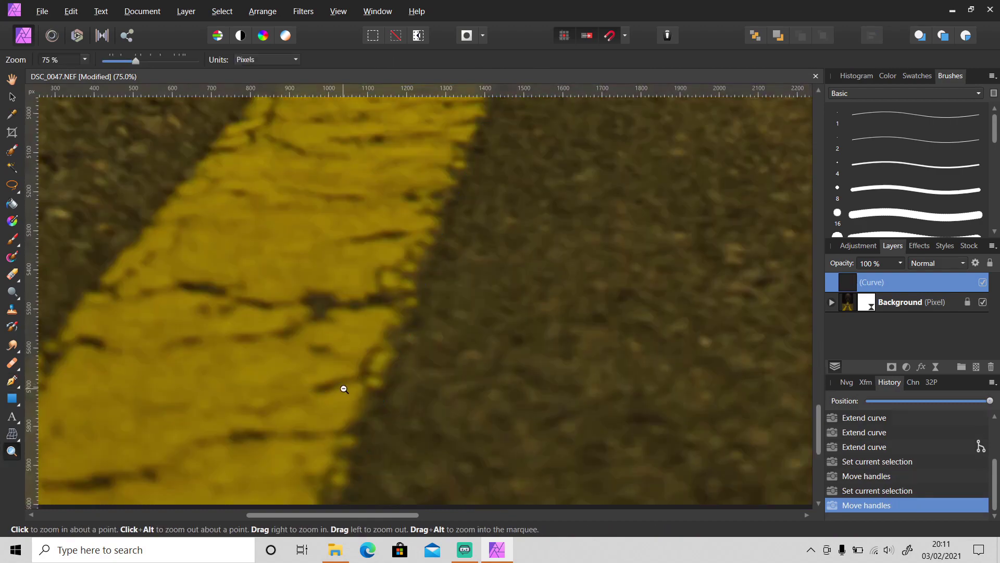
scroll(342, 386, "down", 6)
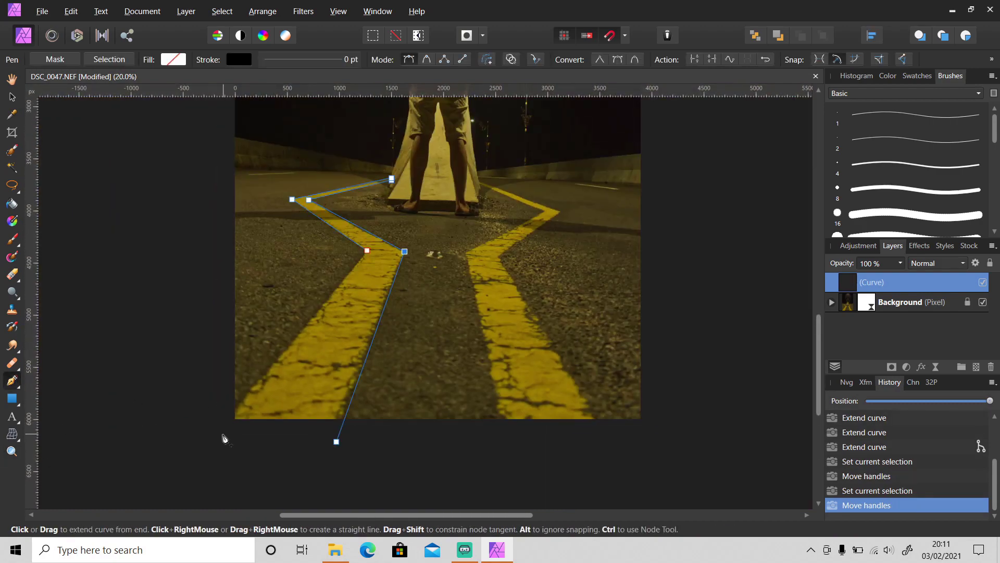
left_click(221, 435)
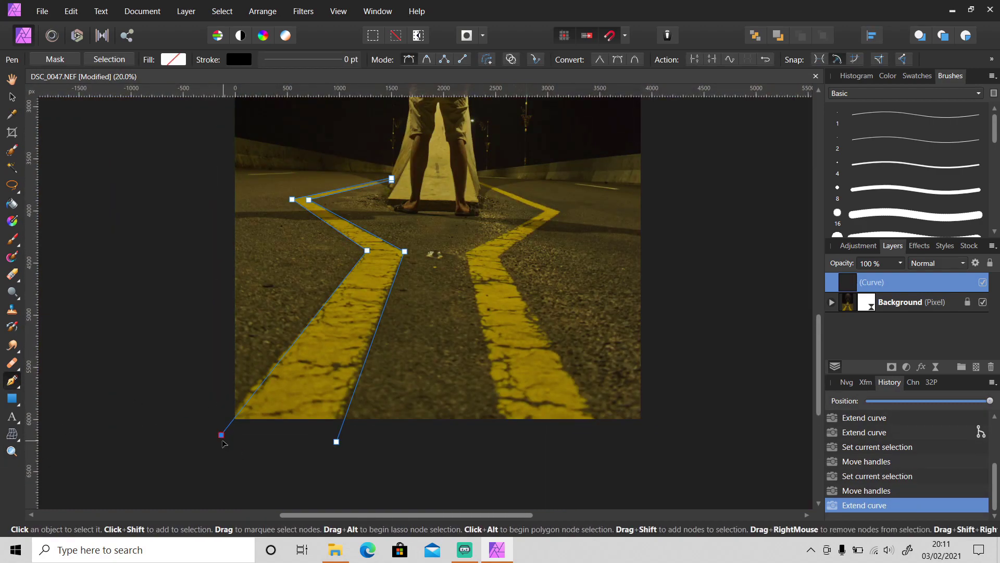
left_click_drag(222, 436, 219, 435)
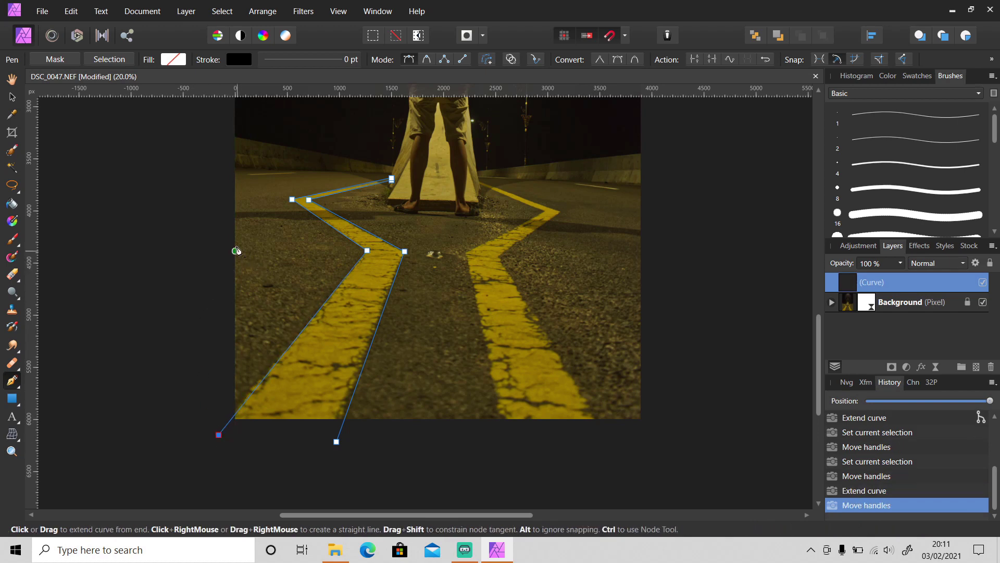
Give the traced path a 5 pt white stroke
left_click(347, 60)
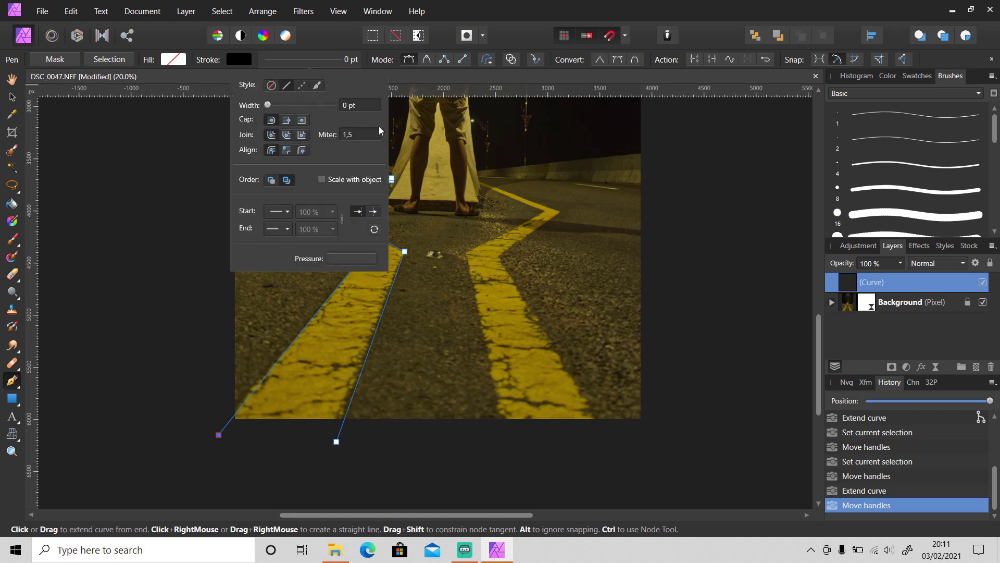
type("5")
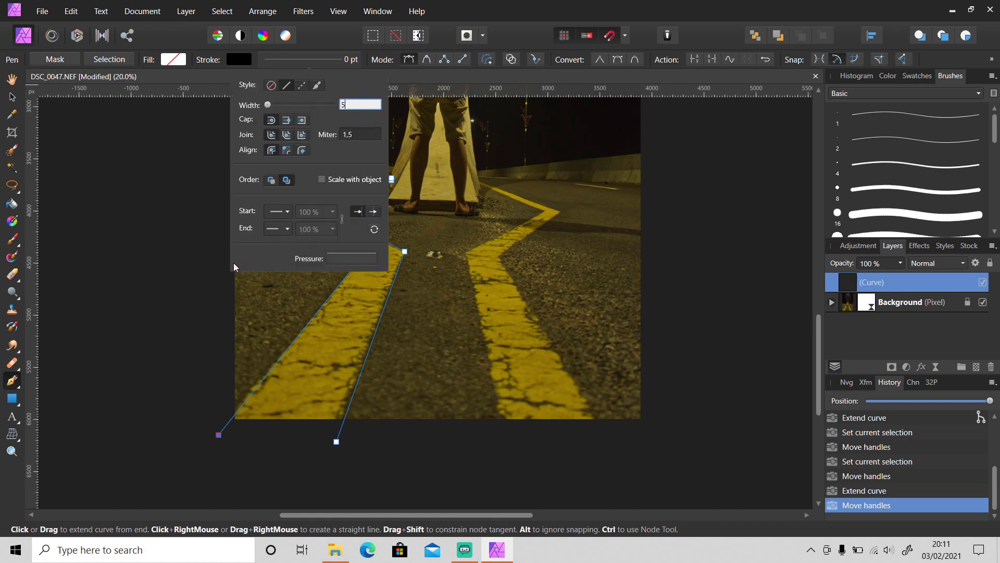
key("Return")
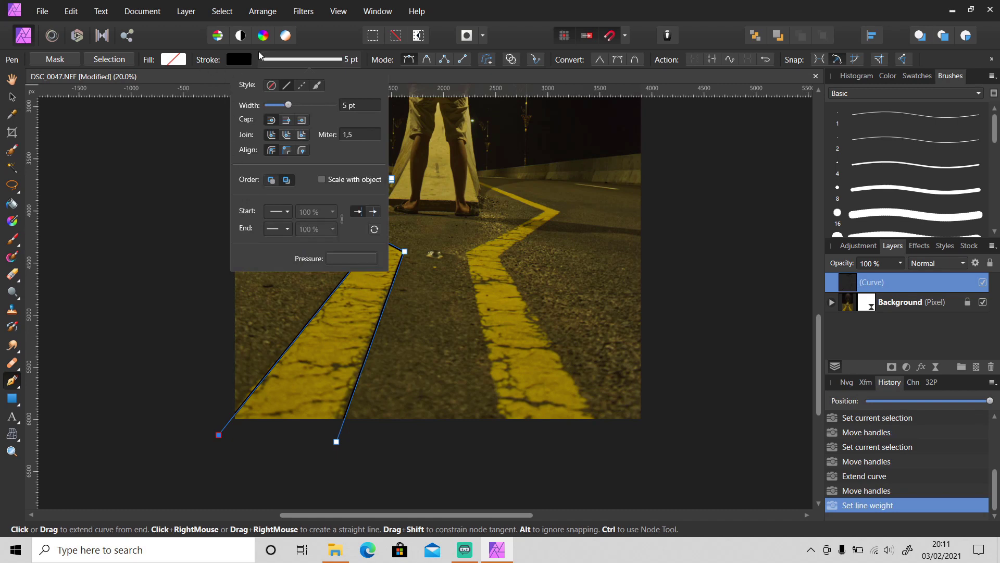
left_click(242, 60)
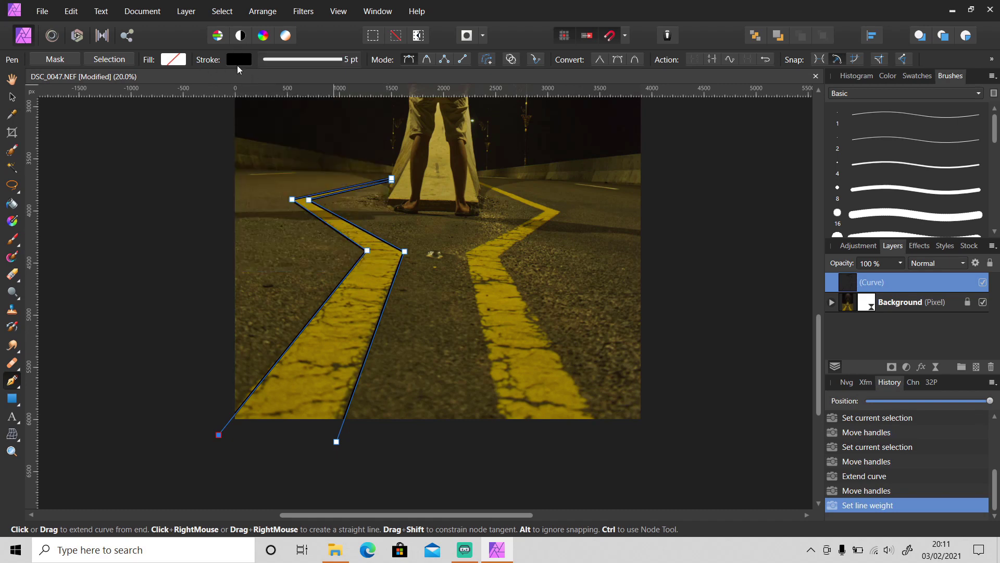
left_click(238, 62)
left_click_drag(235, 168, 206, 208)
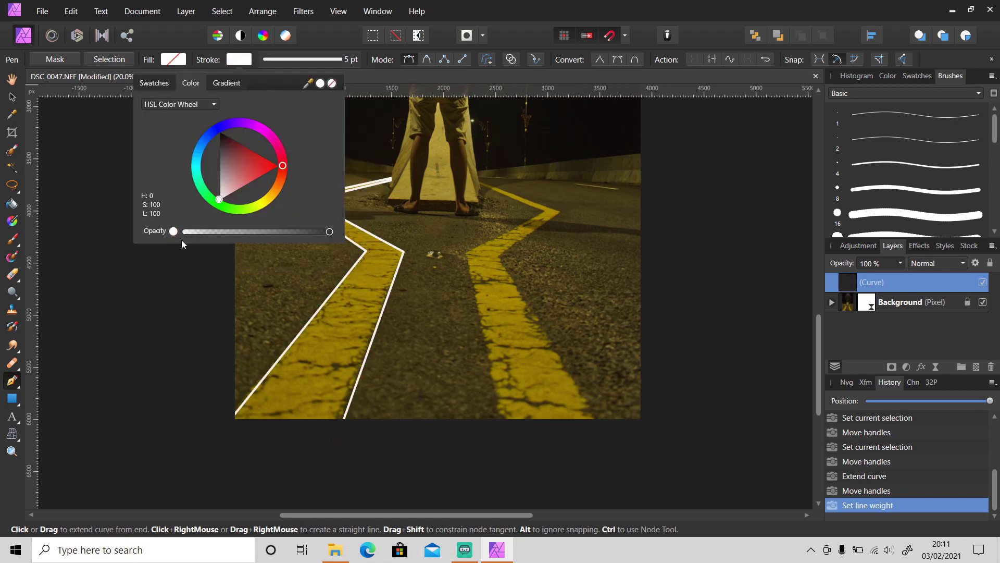
left_click(525, 36)
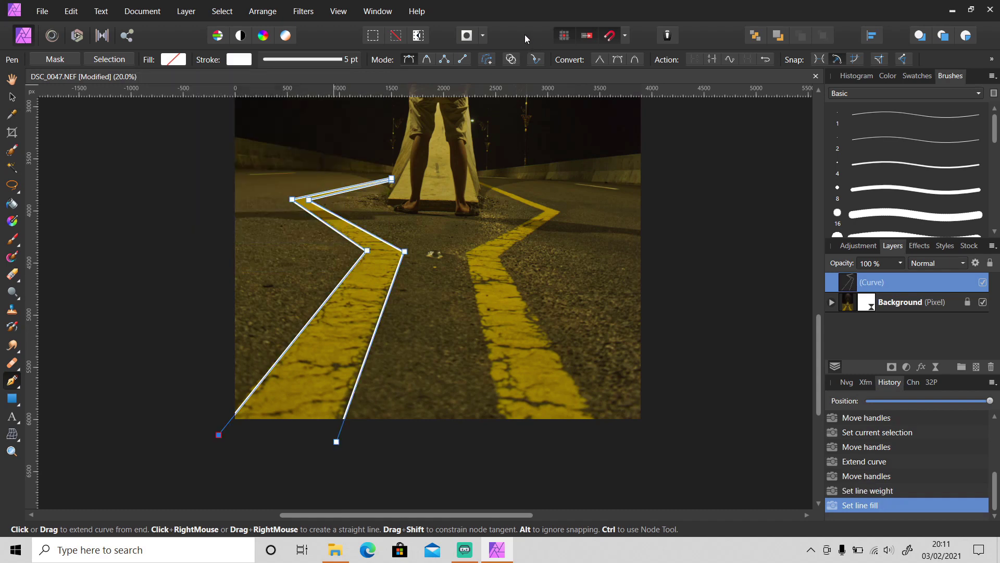
left_click(12, 97)
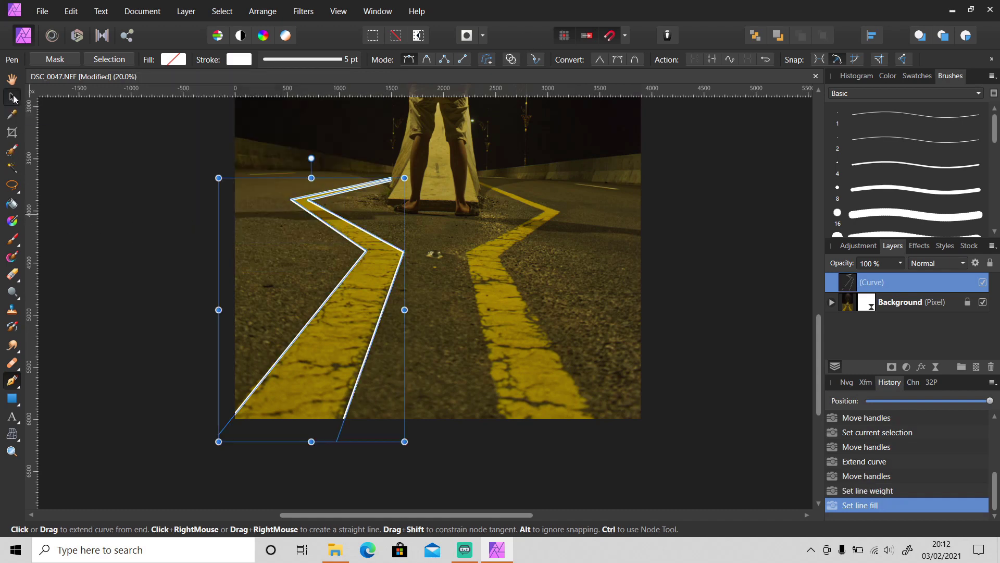
Enable Outer Glow on the line with a 50 px radius
left_click(921, 367)
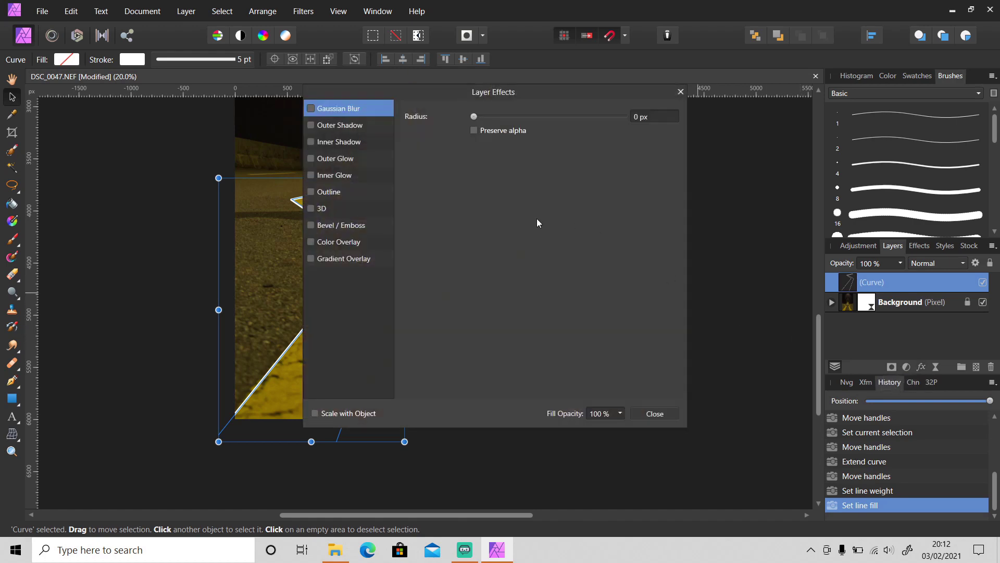
left_click(338, 159)
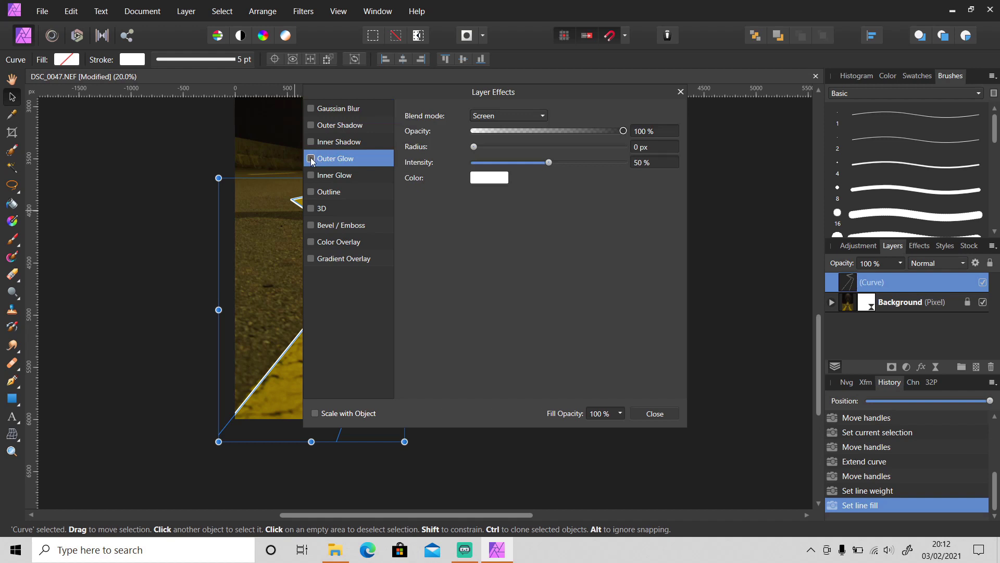
left_click(311, 158)
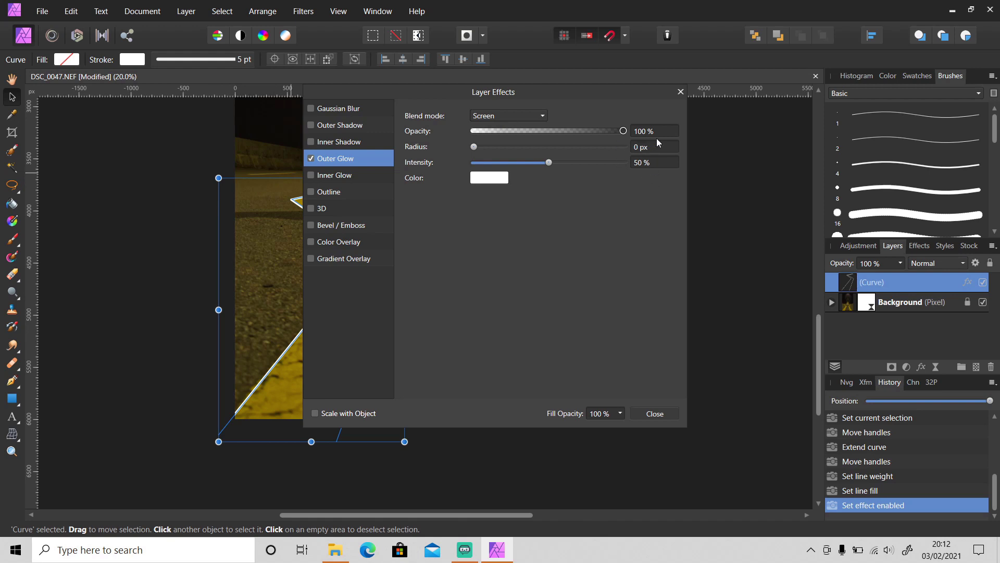
left_click(475, 147)
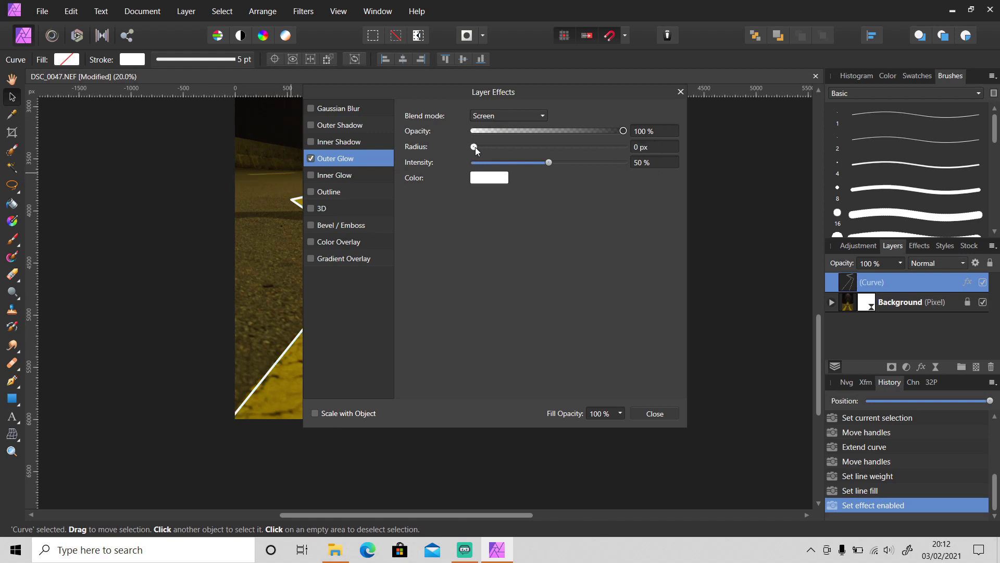
left_click(641, 148)
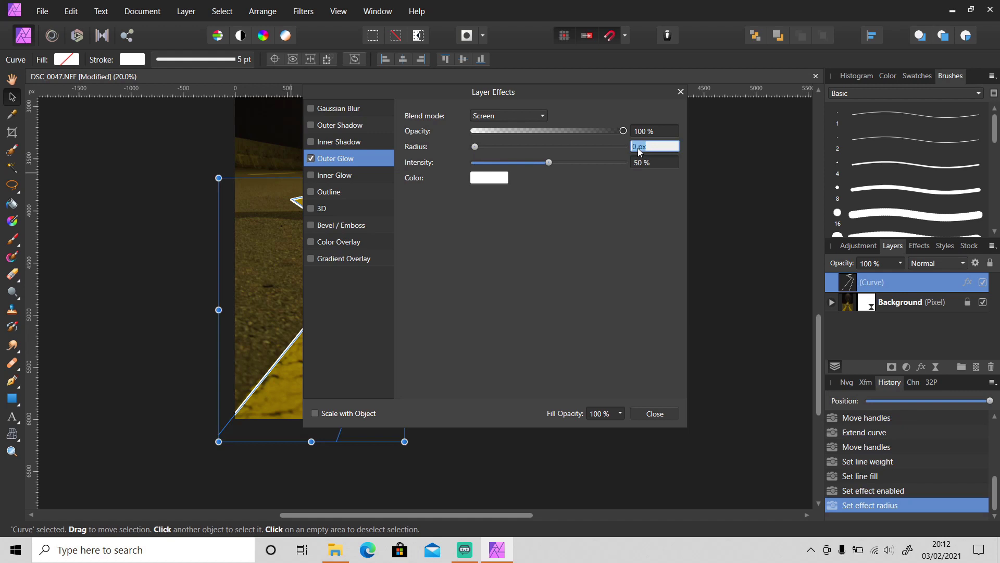
type("50")
key("Return")
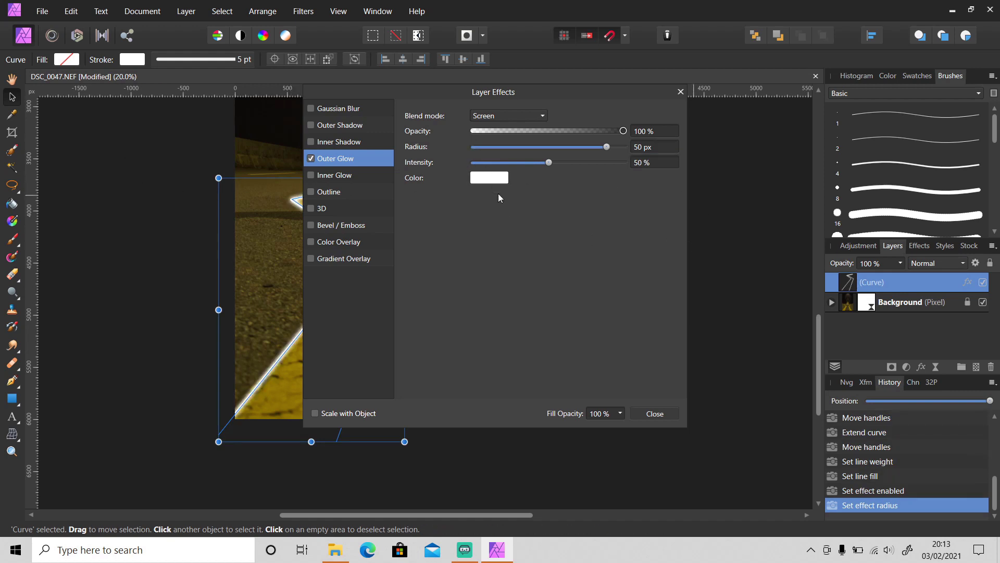
Set the outer glow colour to golden yellow and close Layer Effects
left_click(494, 178)
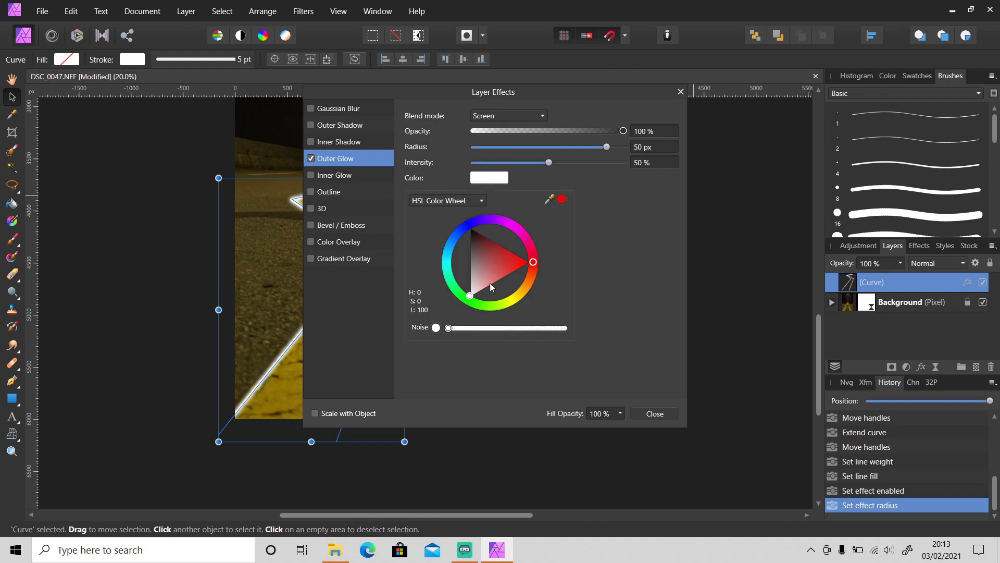
left_click(382, 510)
left_click_drag(383, 512, 442, 512)
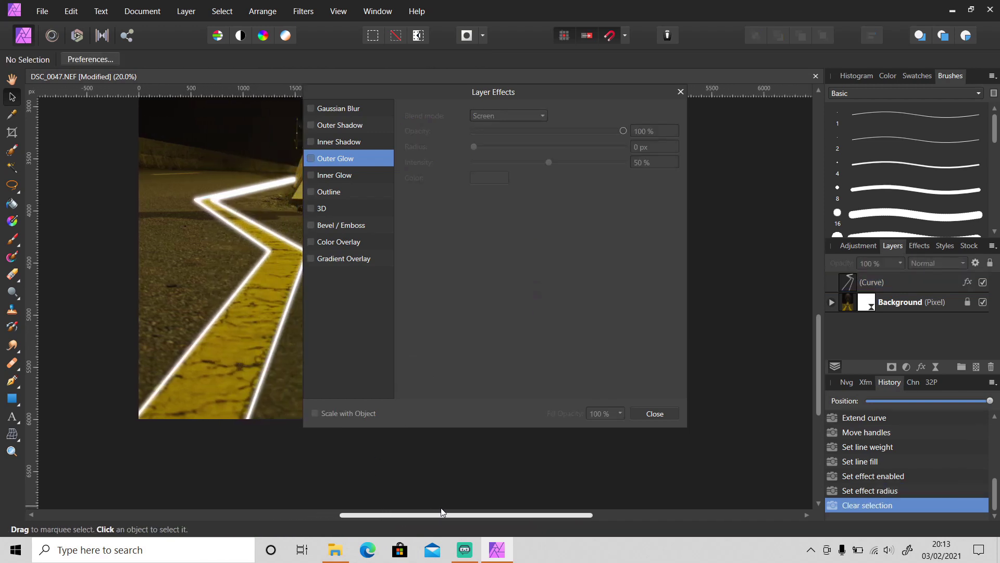
left_click(898, 285)
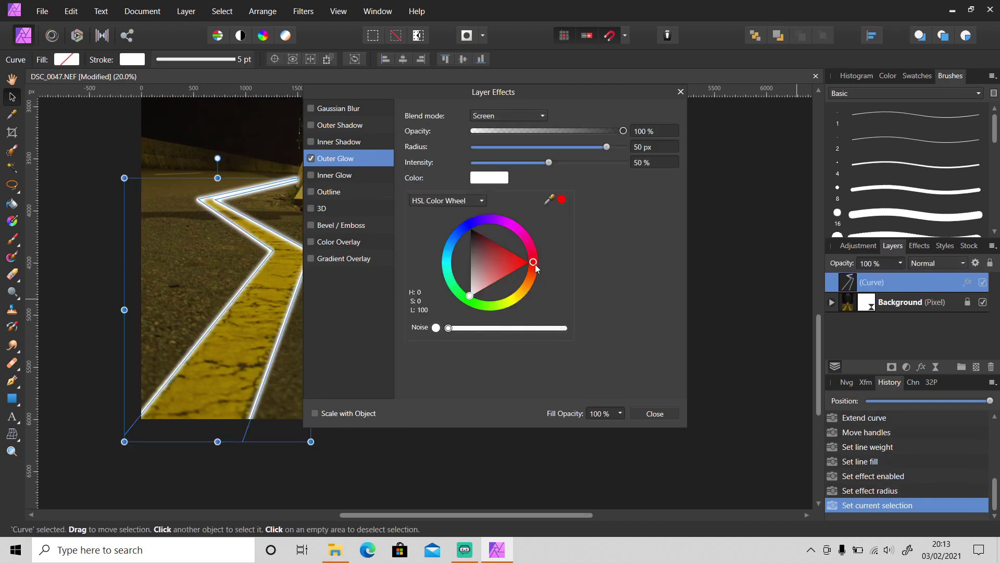
left_click_drag(535, 264, 519, 293)
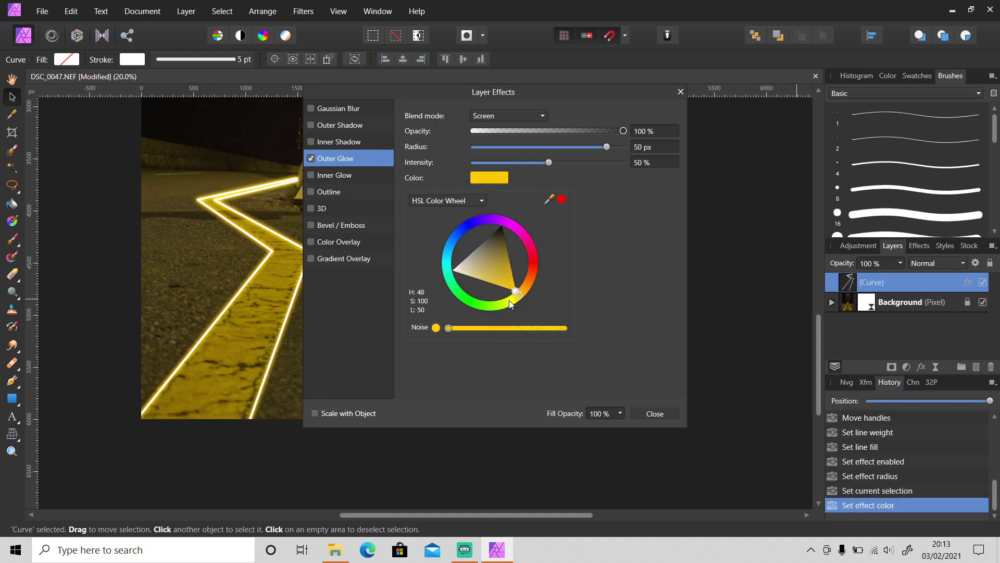
left_click(663, 414)
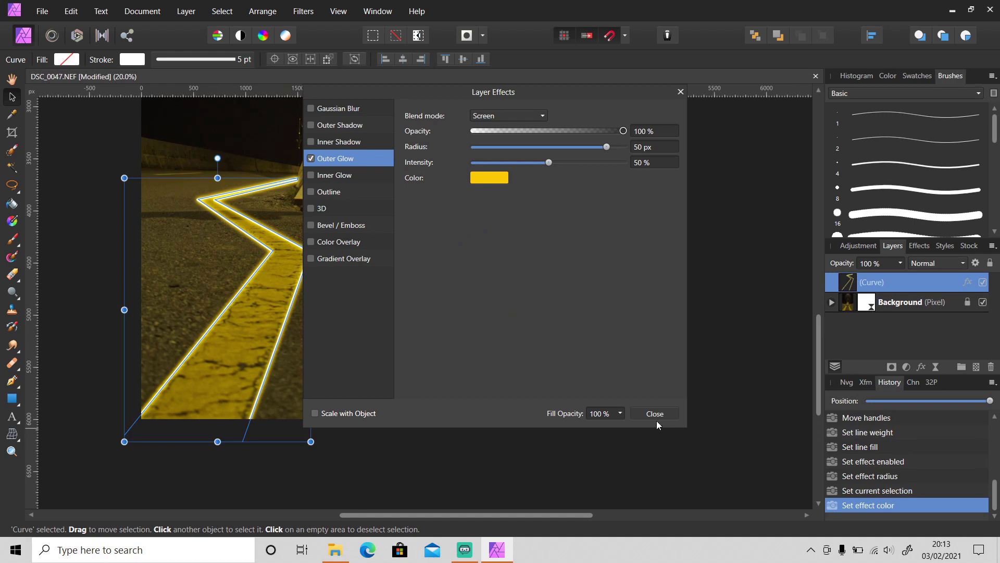
left_click(653, 414)
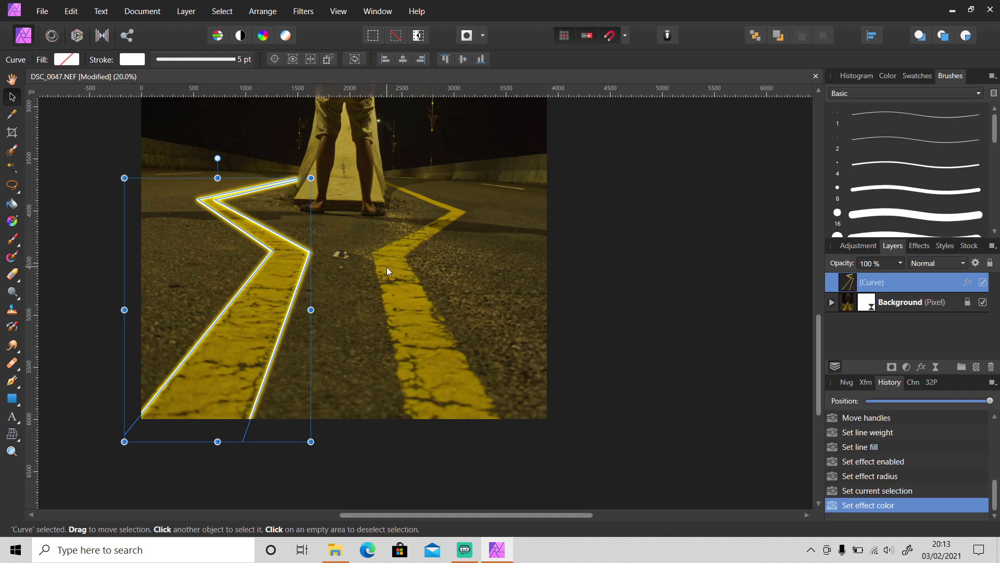
Add a 5 px live Gaussian Blur filter to the glowing Curve line layer
left_click(340, 242)
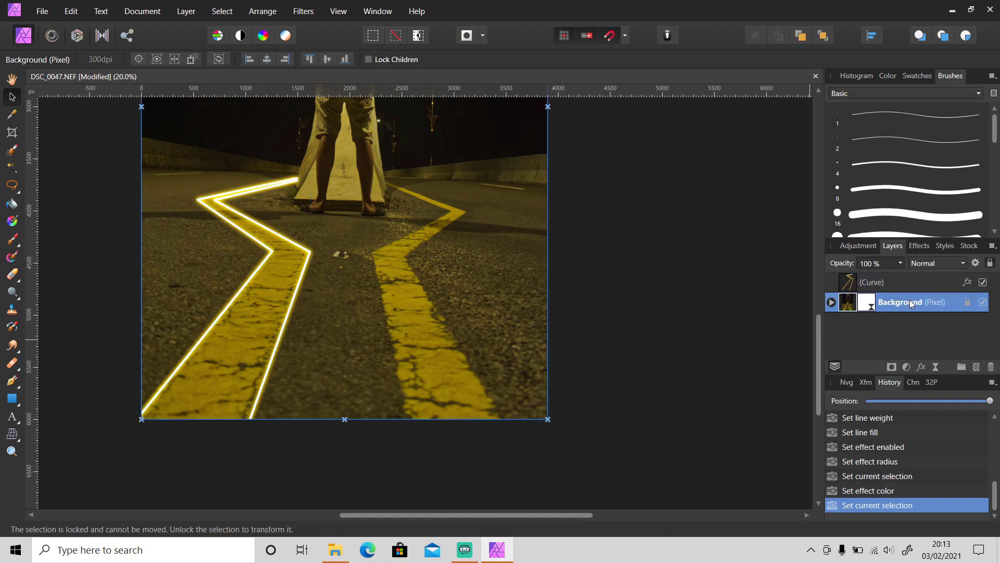
left_click(899, 288)
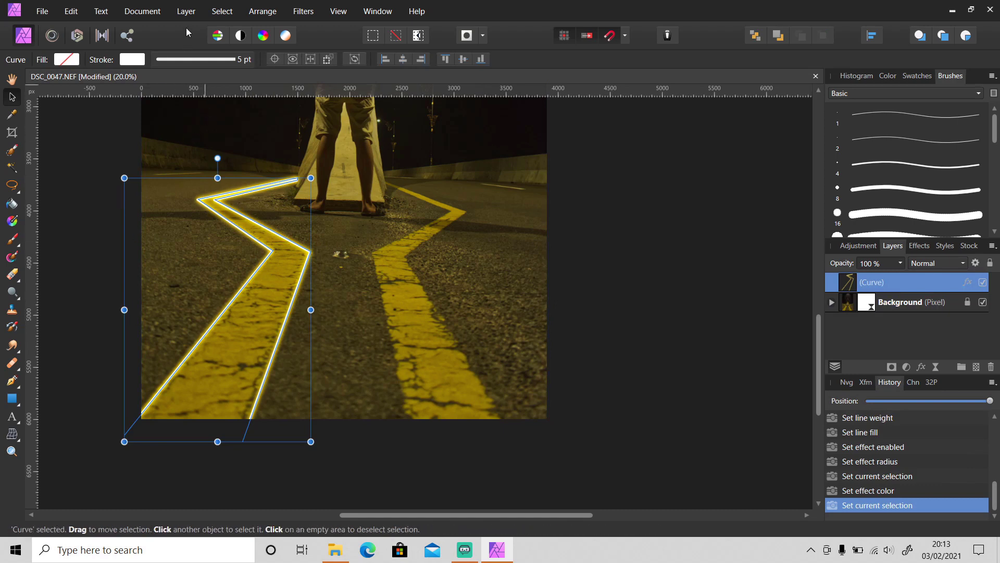
left_click(186, 11)
mouse_move(171, 149)
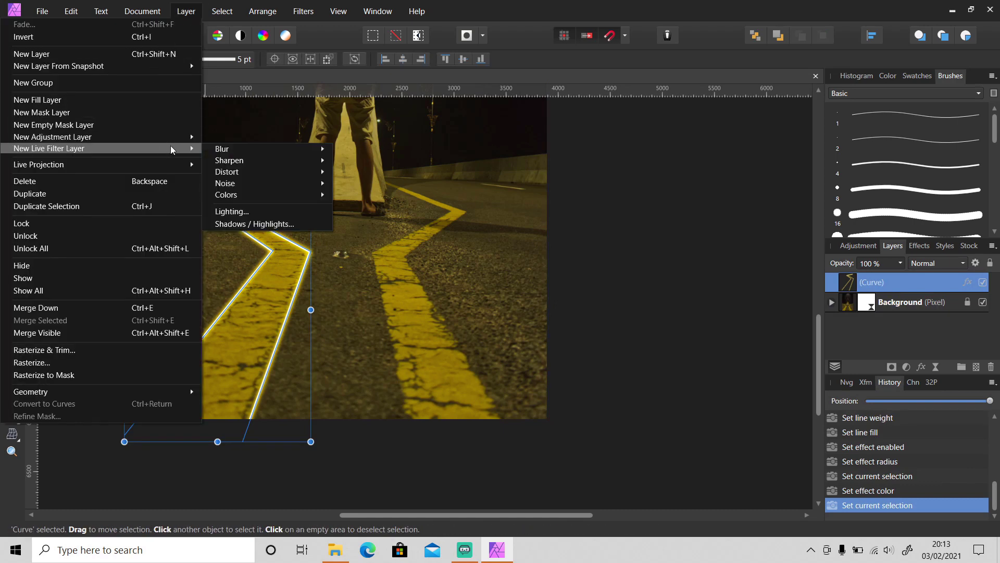
mouse_move(218, 151)
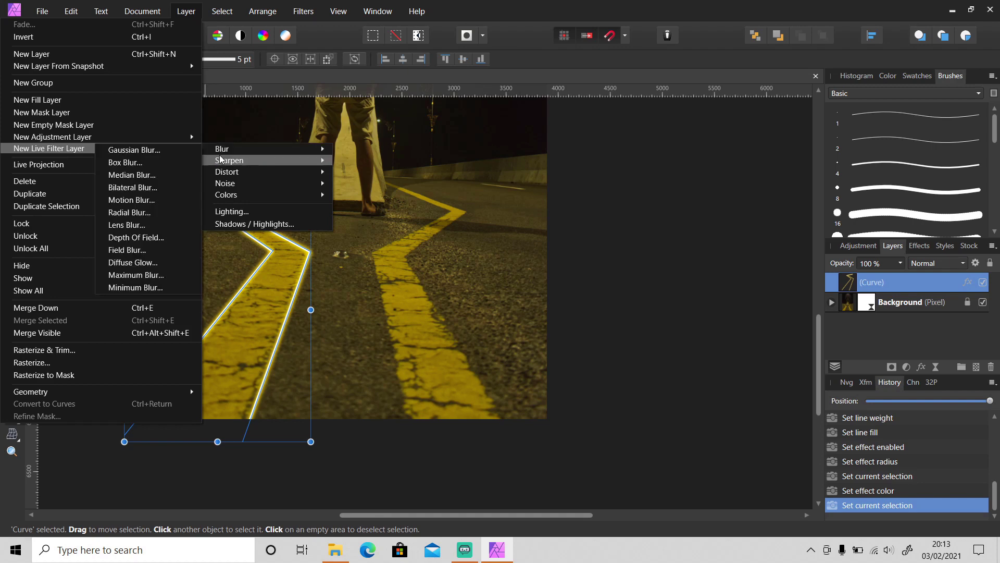
left_click(175, 150)
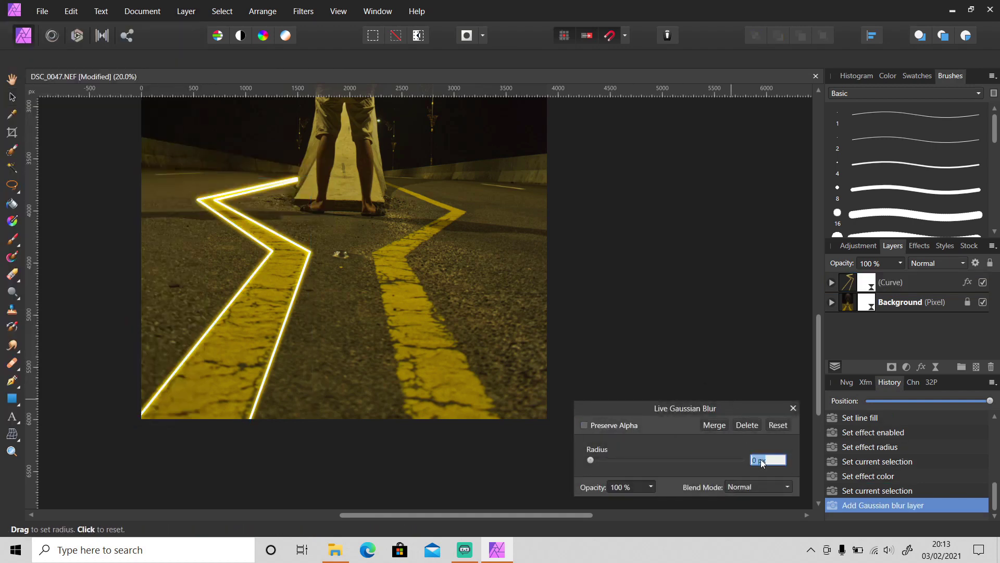
type("5")
key("Return")
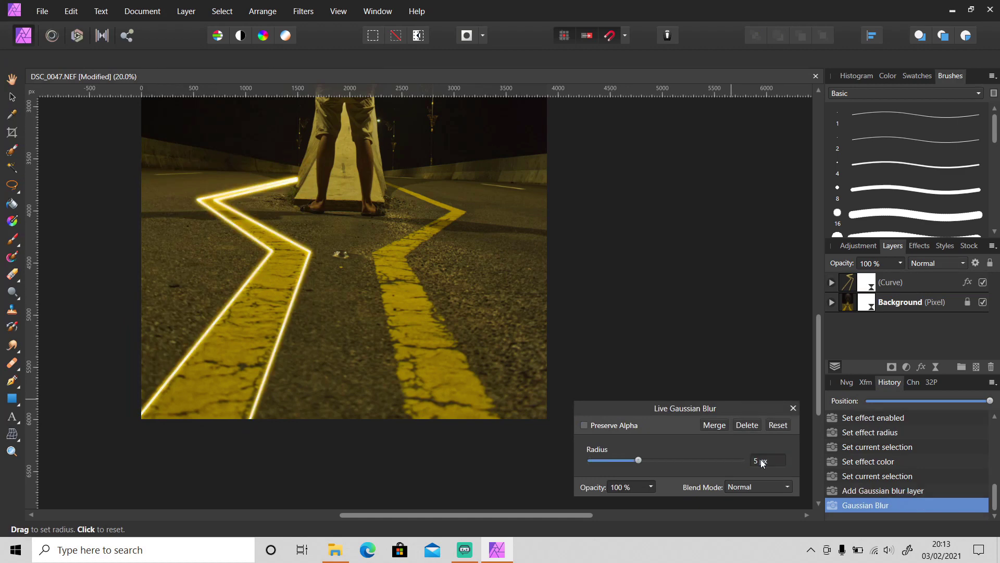
left_click(793, 408)
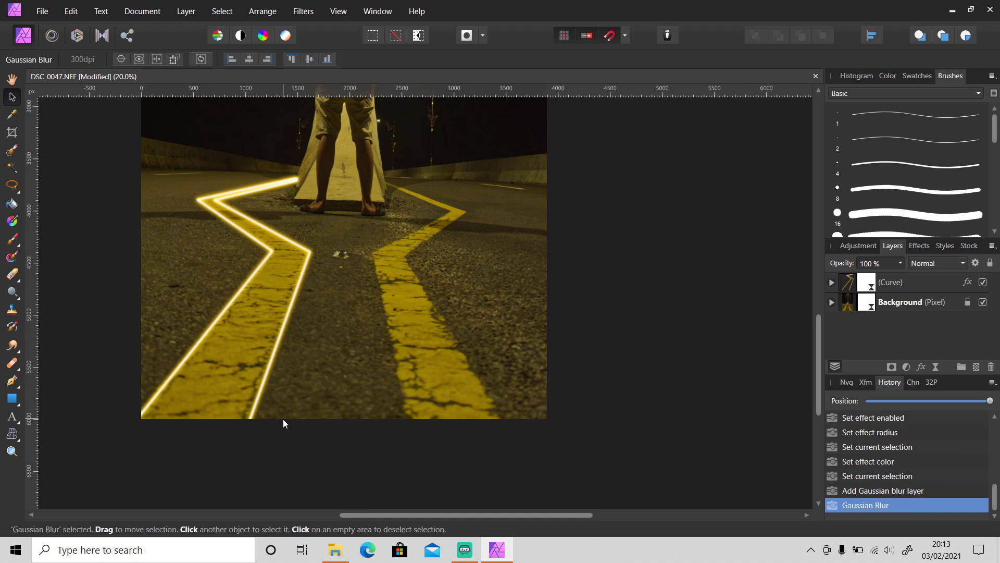
Duplicate the glowing Curve layer and set the copy's Gaussian Blur radius to 25 px
left_click(917, 284)
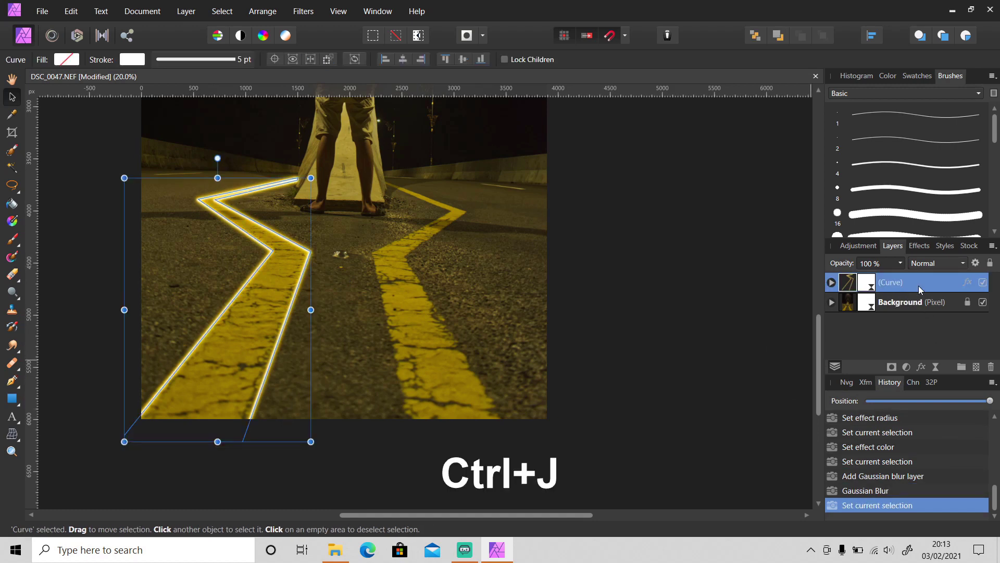
key("ctrl+j")
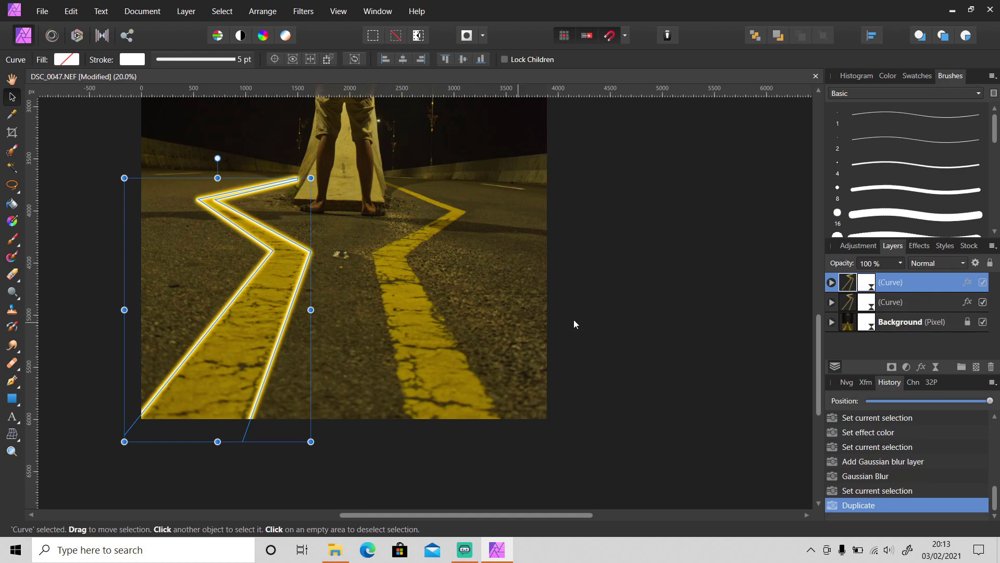
left_click(831, 302)
left_click(866, 322)
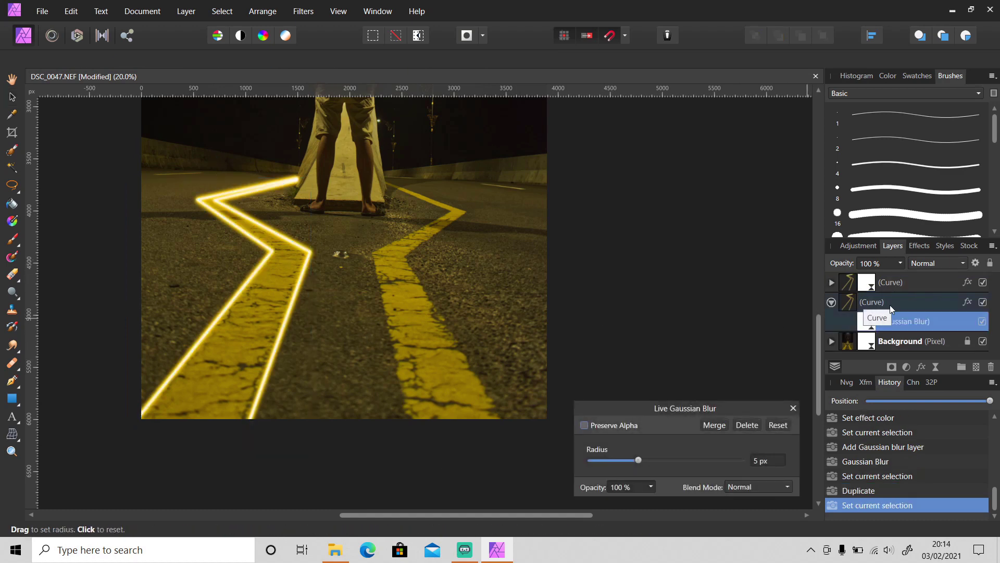
left_click(765, 462)
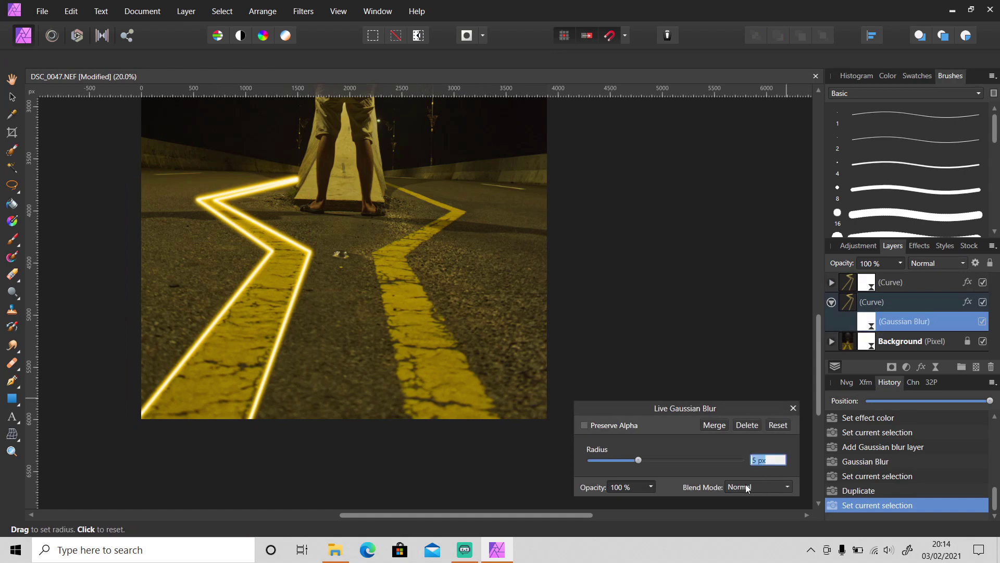
type("25")
key("Return")
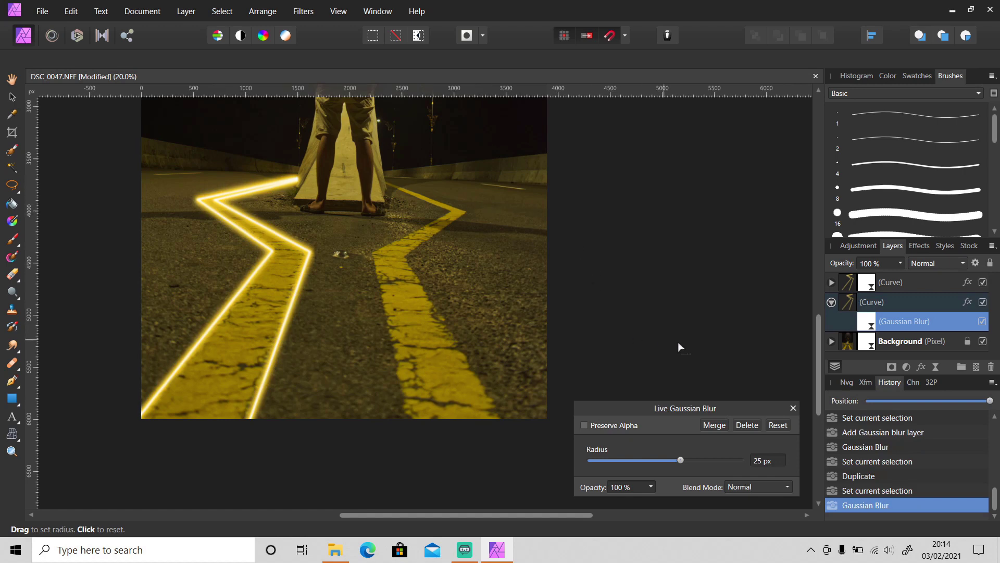
left_click(793, 409)
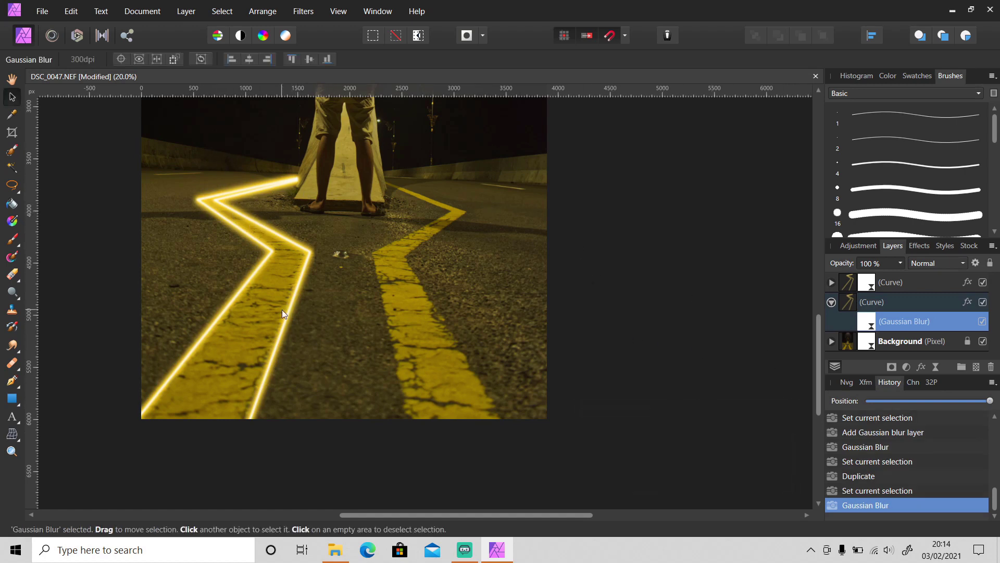
left_click(831, 302)
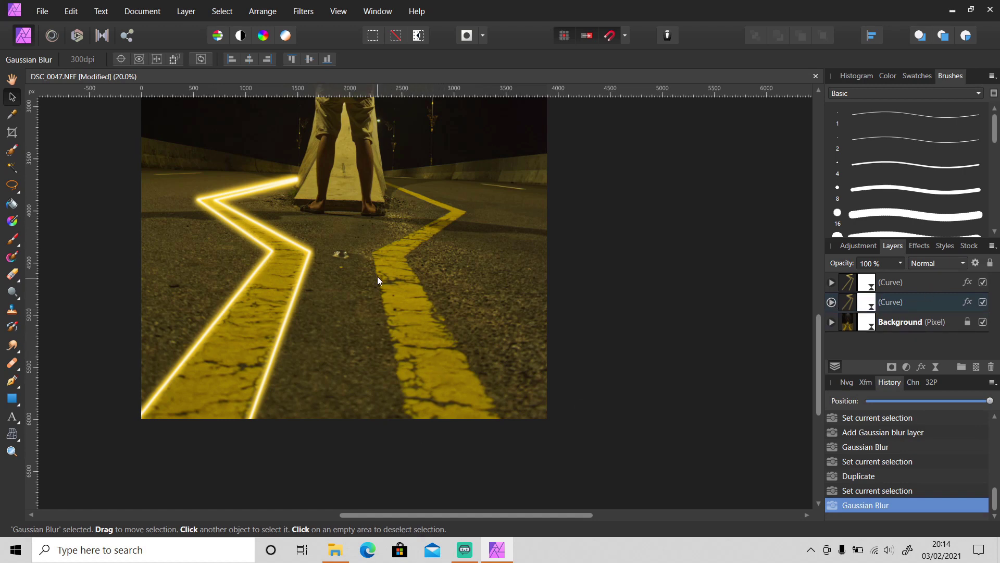
Start a white Pen curve along the right road marking, extending it to the marking's corner
left_click(12, 380)
left_click_drag(429, 208, 461, 398)
left_click(464, 399, "ctrl")
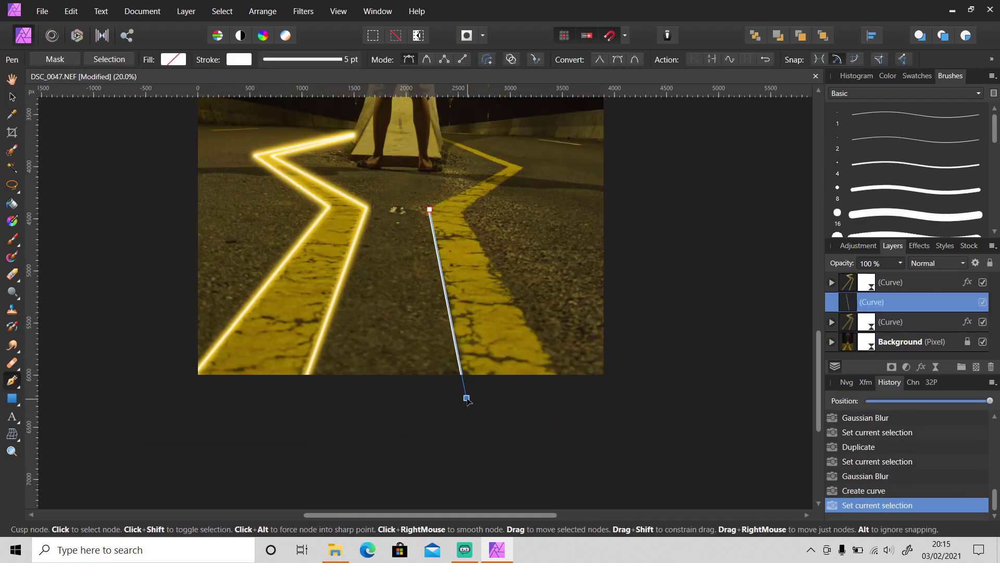
key("z")
left_click(495, 160)
left_click(495, 159)
key("p")
left_click(522, 205)
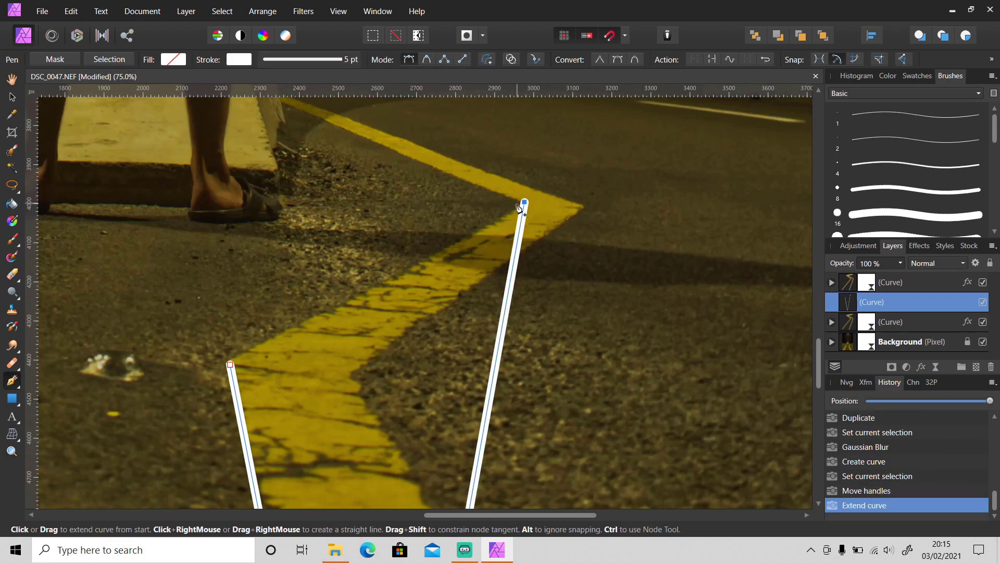
key("ctrl+z")
left_click(229, 364, "ctrl")
left_click(529, 207)
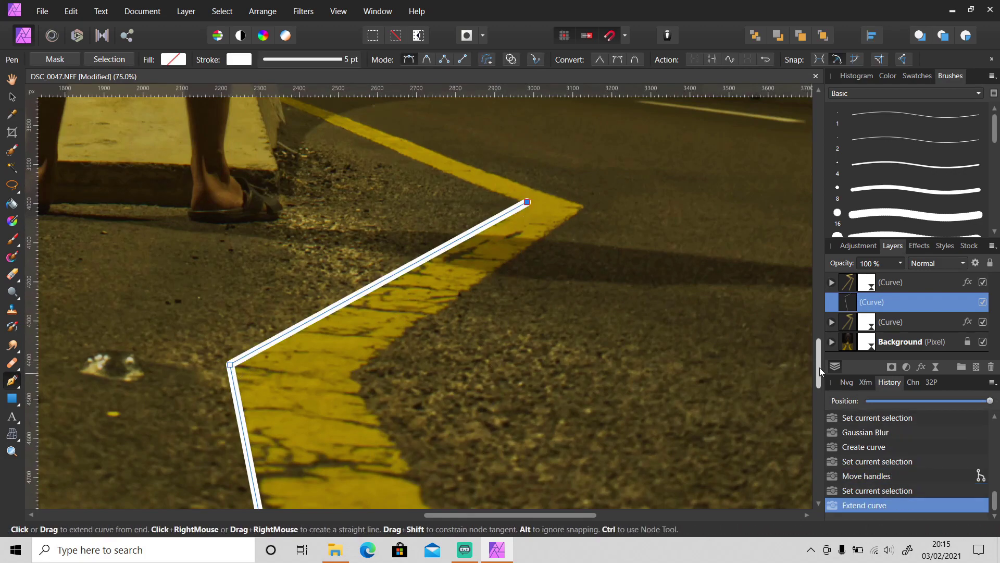
Continue the curve around the marking's bend and down to the photo's bottom edge
scroll(281, 237, "up", 3)
left_click(281, 231)
left_click(585, 335)
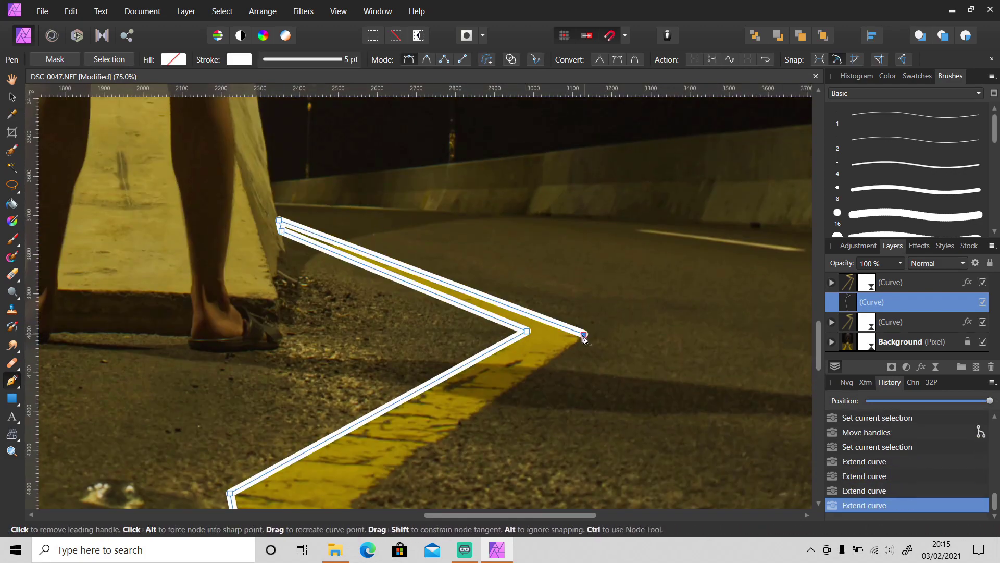
left_click_drag(817, 357, 816, 386)
left_click(353, 290)
scroll(353, 290, "down", 12)
left_click(736, 448)
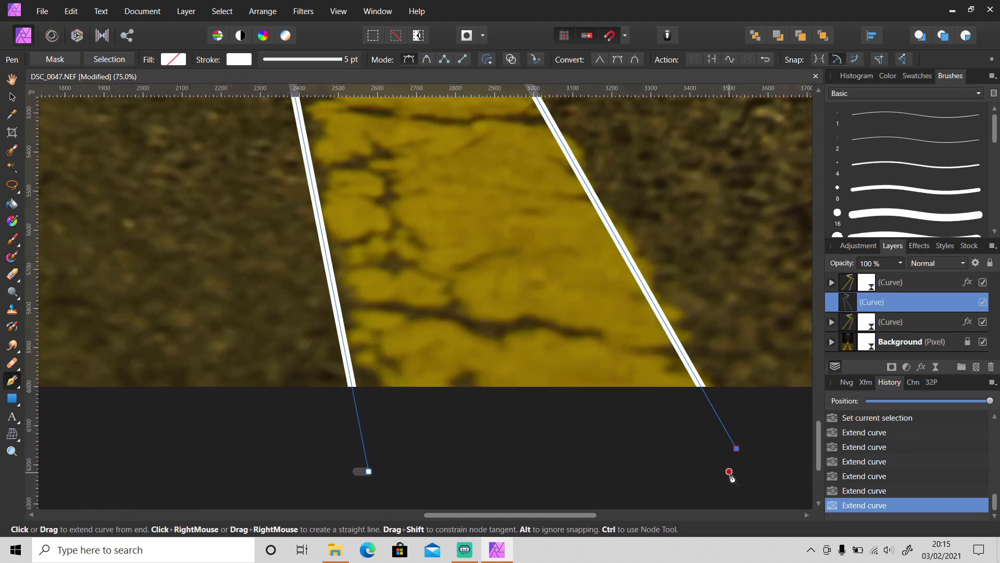
key("z")
left_click(659, 406, "alt")
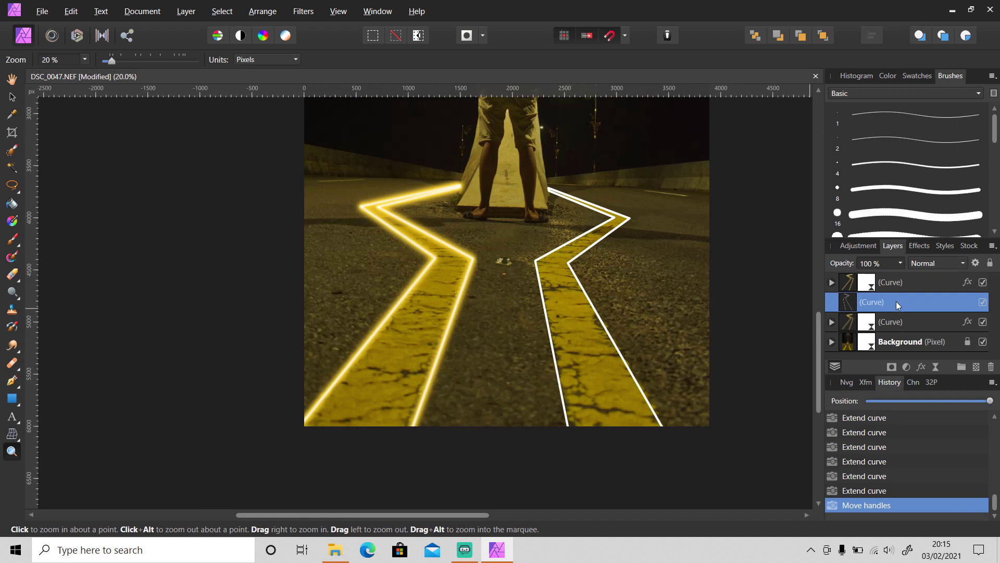
Move the right line's Curve layer to the top and select the glowing left line's layer
left_click_drag(896, 301, 902, 274)
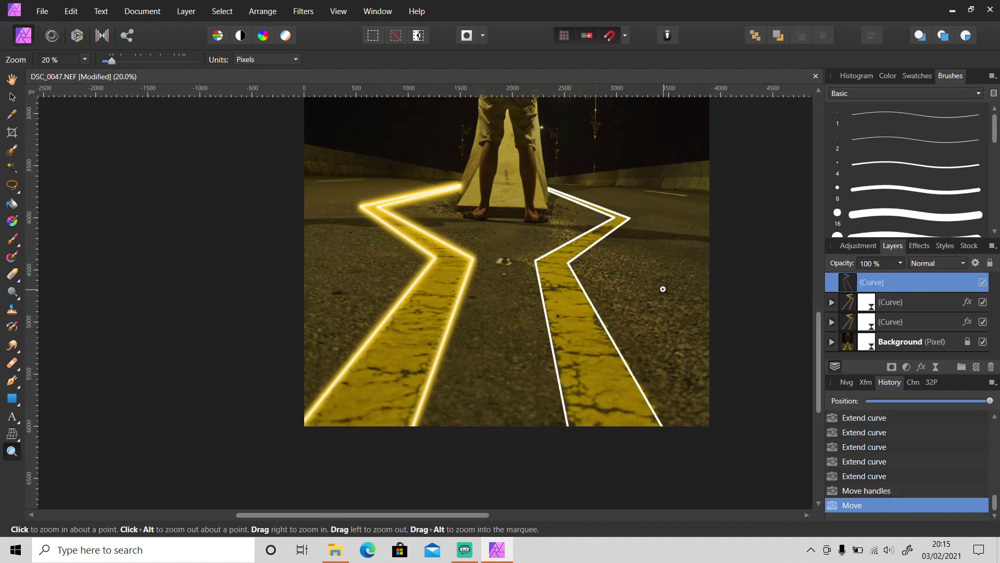
left_click(18, 100)
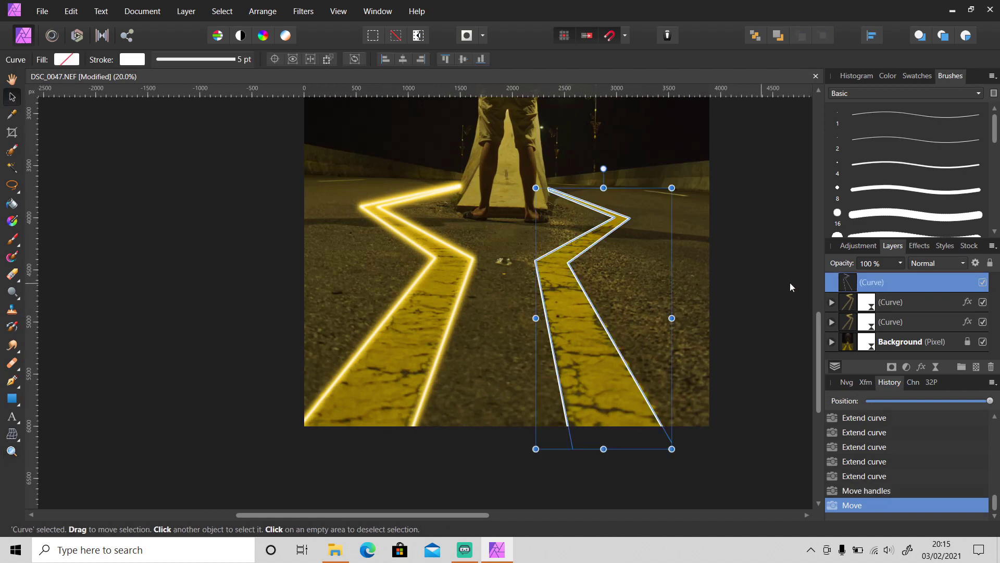
left_click(907, 304)
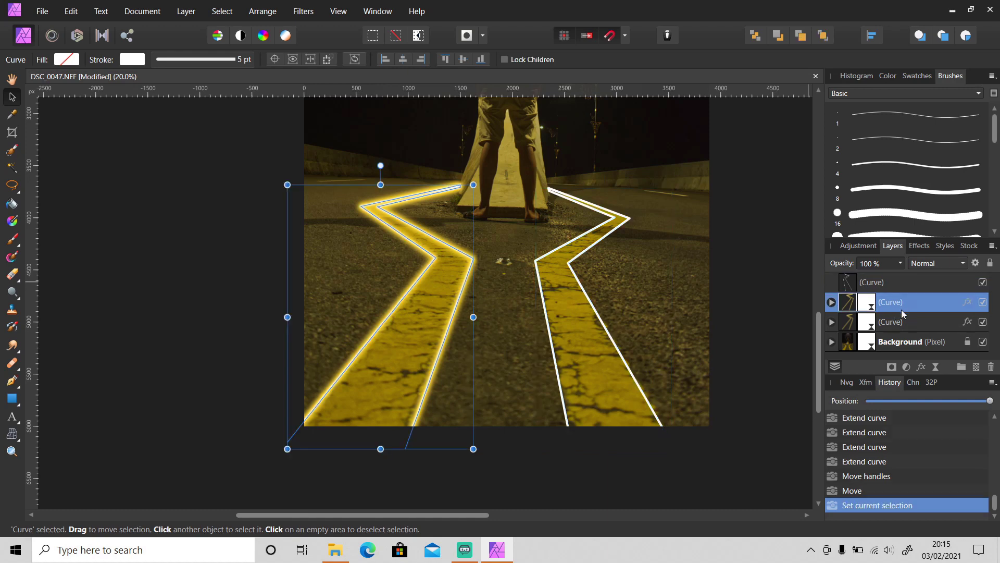
Paste the left line's glow style onto the white right line's layer
left_click(902, 281)
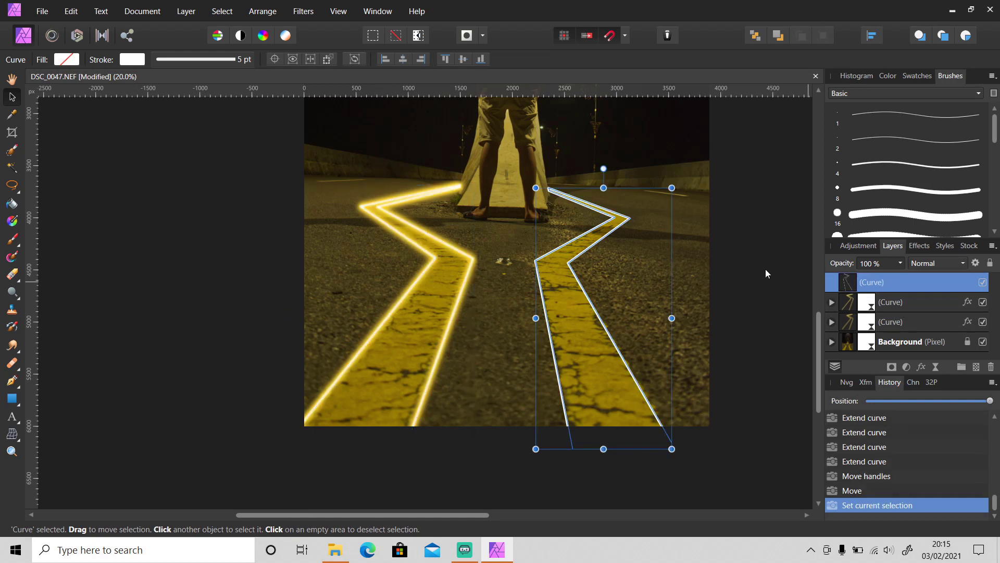
left_click(71, 11)
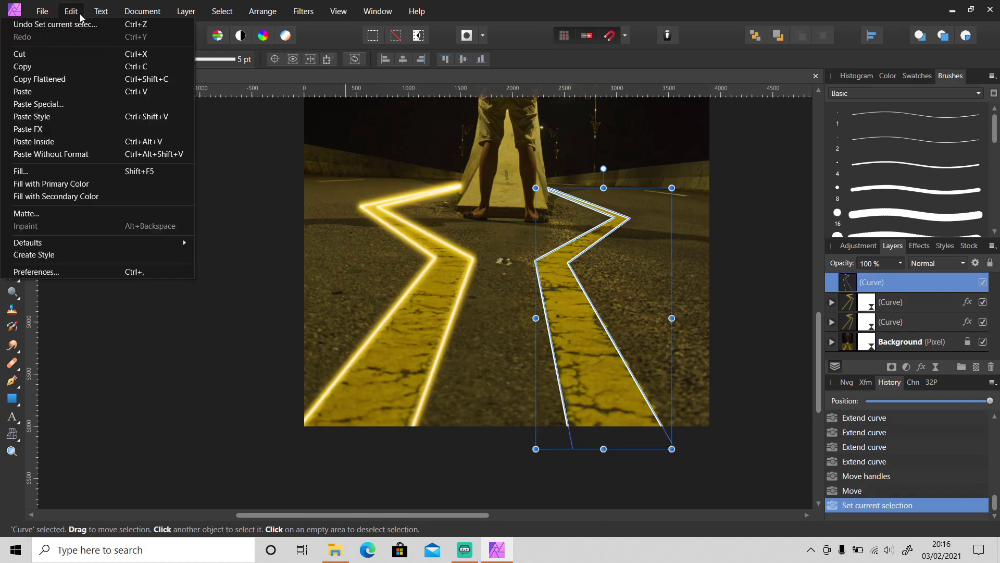
left_click(89, 116)
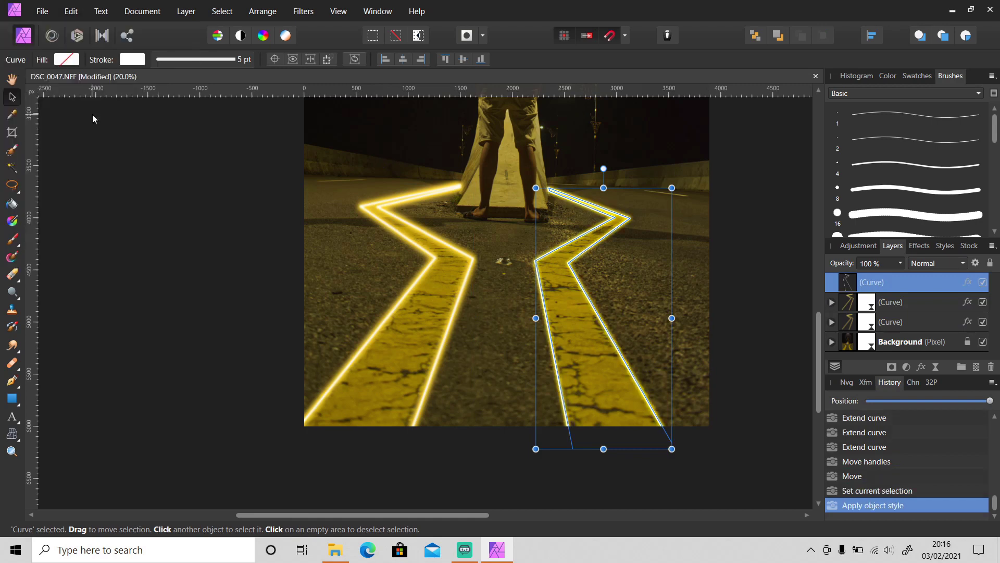
Set the right line's Outer Glow radius to 50 px in Layer Effects
left_click(921, 367)
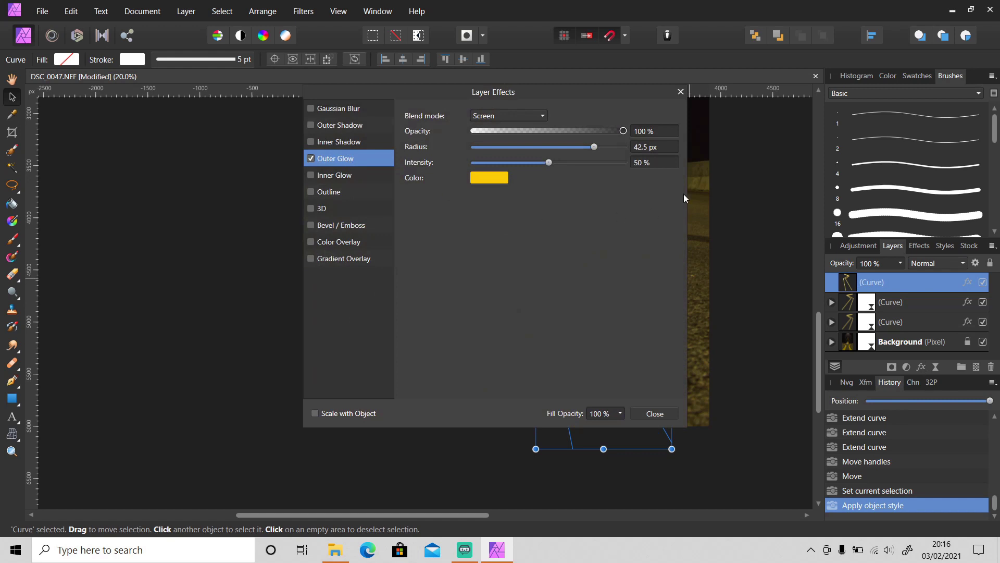
left_click(645, 147)
key("BackSpace")
type("50")
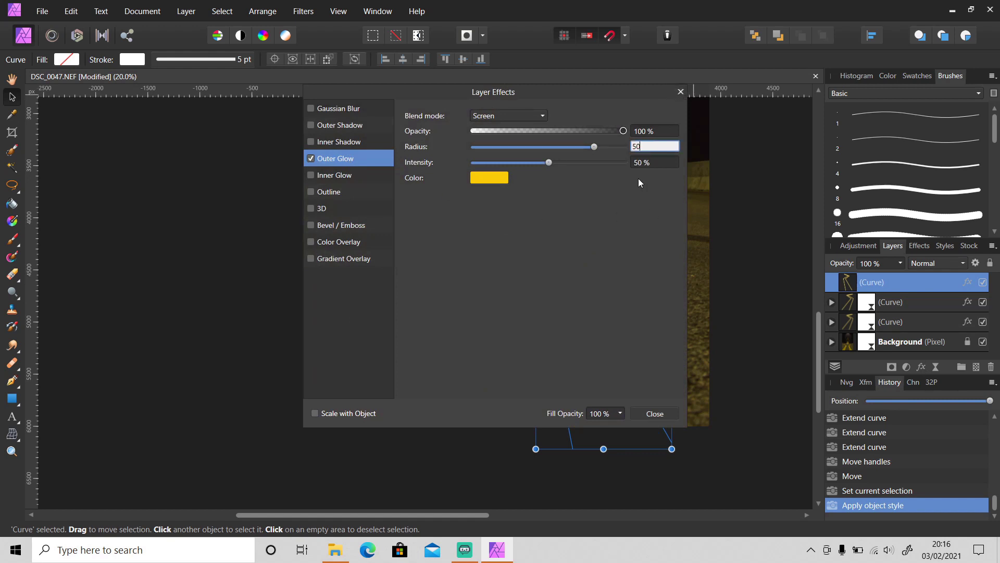
key("Return")
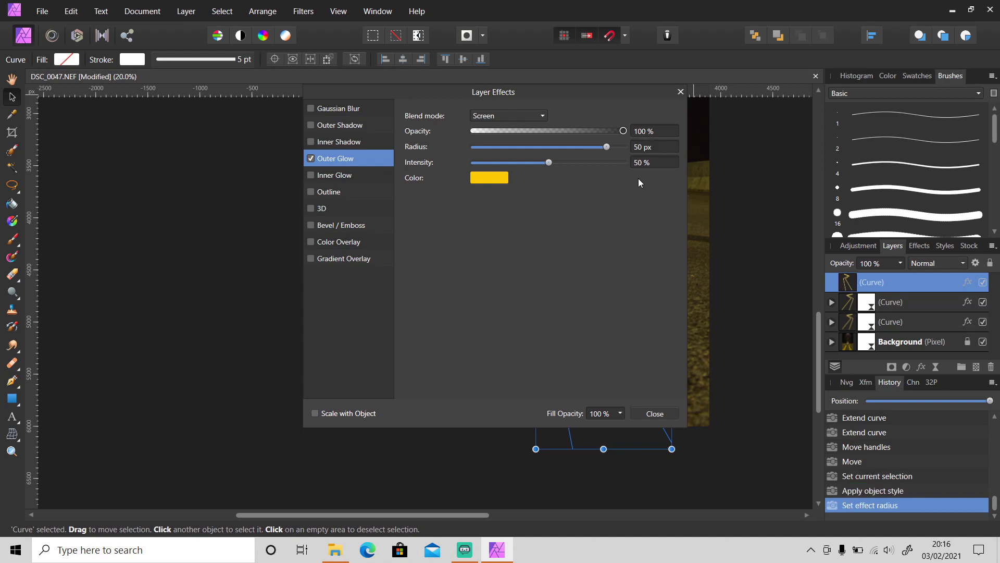
left_click(681, 93)
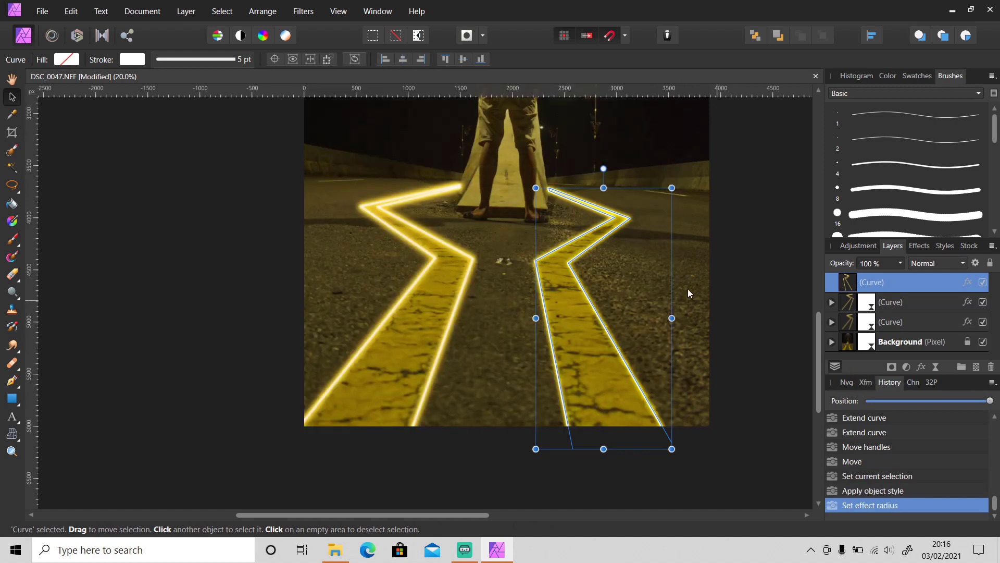
Add a 5 px live Gaussian Blur filter to the right glowing Curve line
left_click(187, 14)
mouse_move(177, 151)
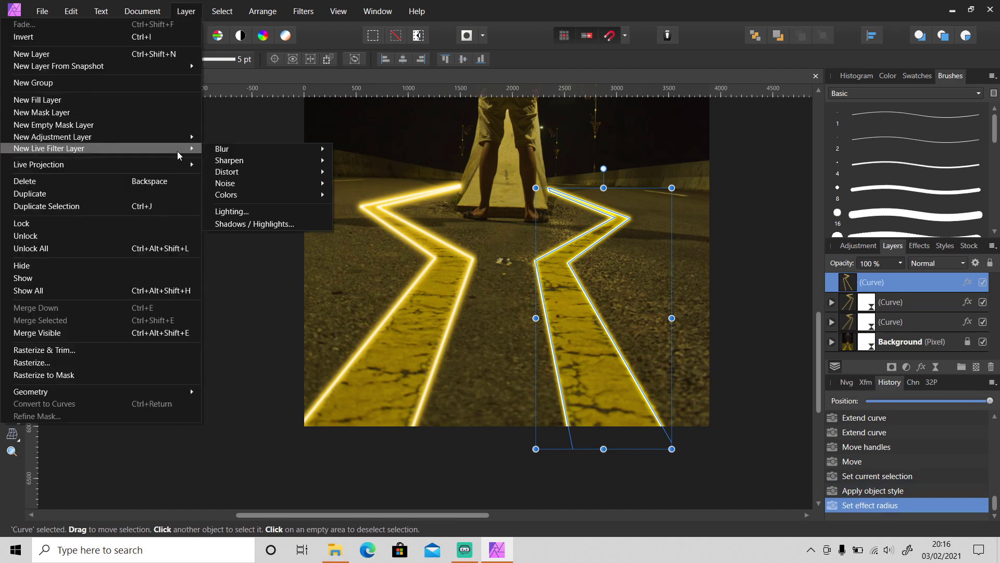
mouse_move(221, 149)
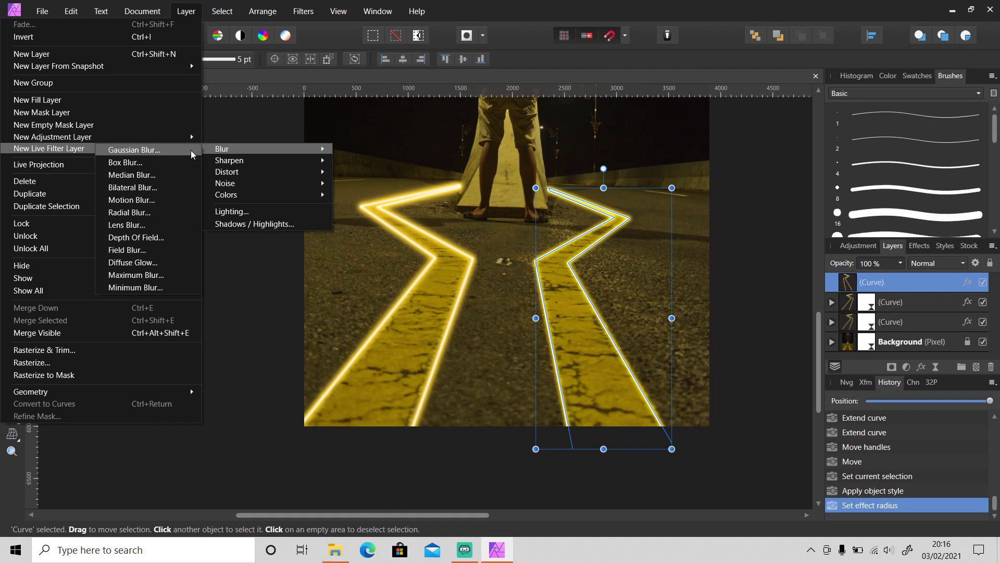
left_click(186, 151)
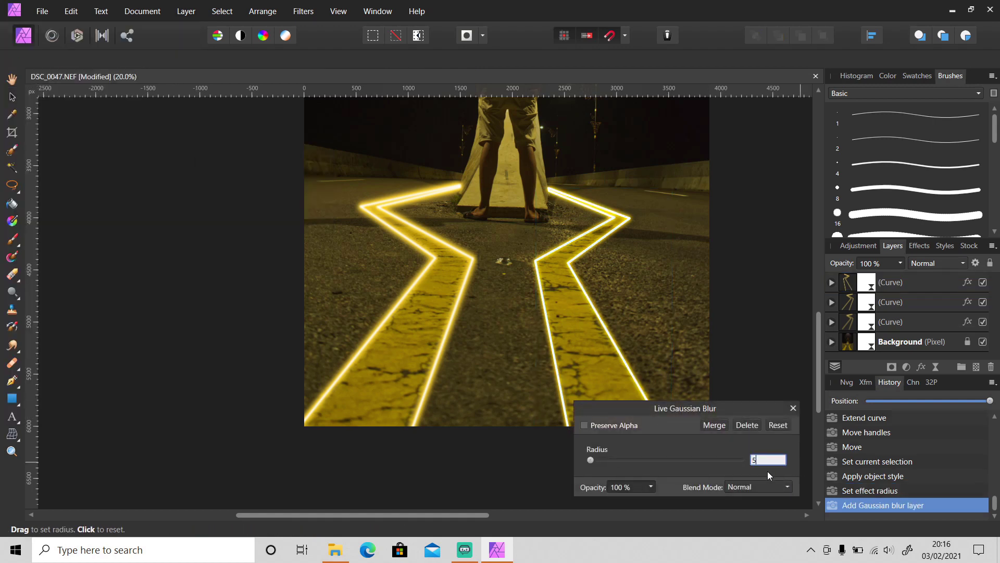
key("Return")
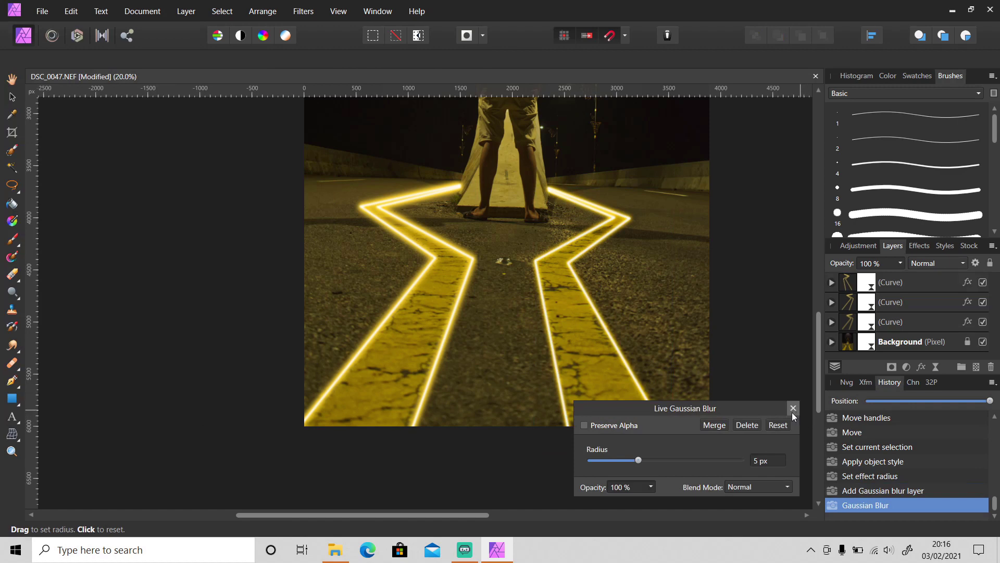
left_click(793, 409)
key("ctrl+j")
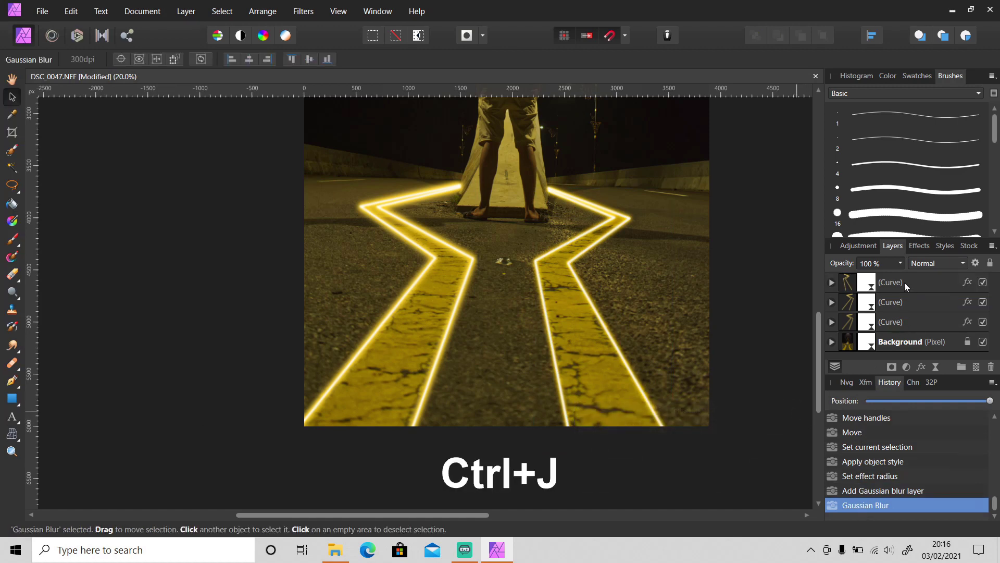
Duplicate the right glowing Curve and raise the copy's Gaussian Blur radius to 25 px
left_click(905, 286)
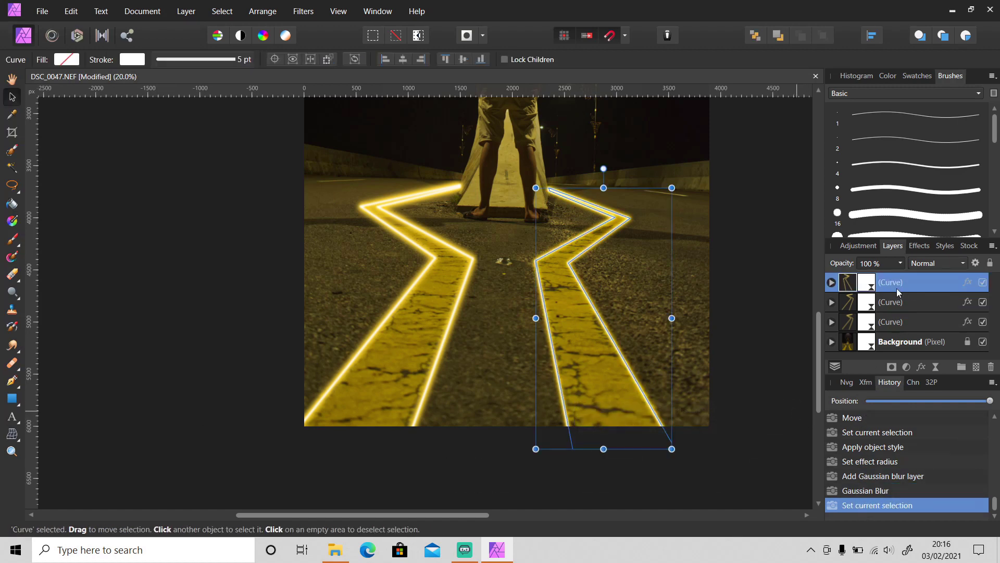
key("ctrl+j")
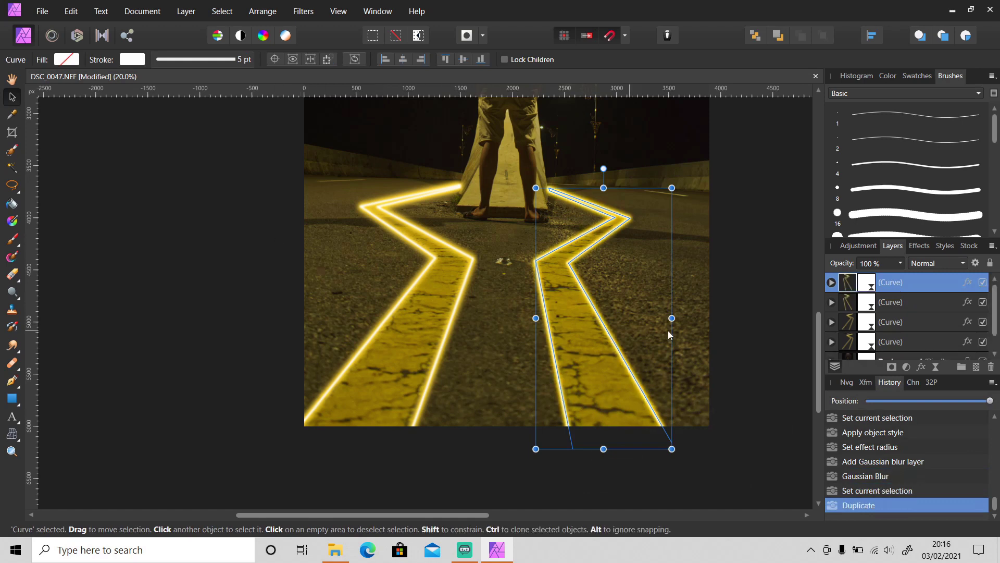
left_click(832, 302)
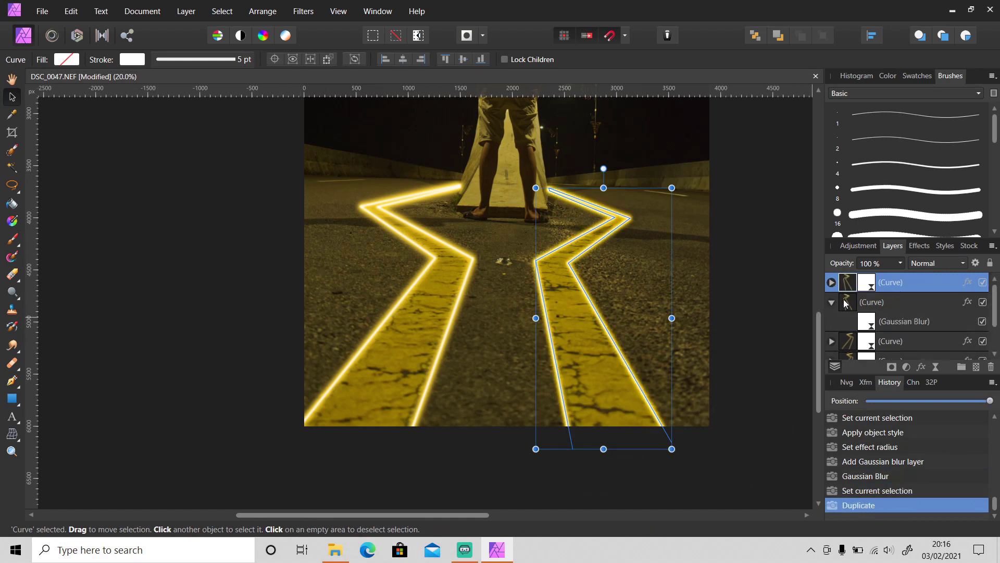
left_click(889, 308)
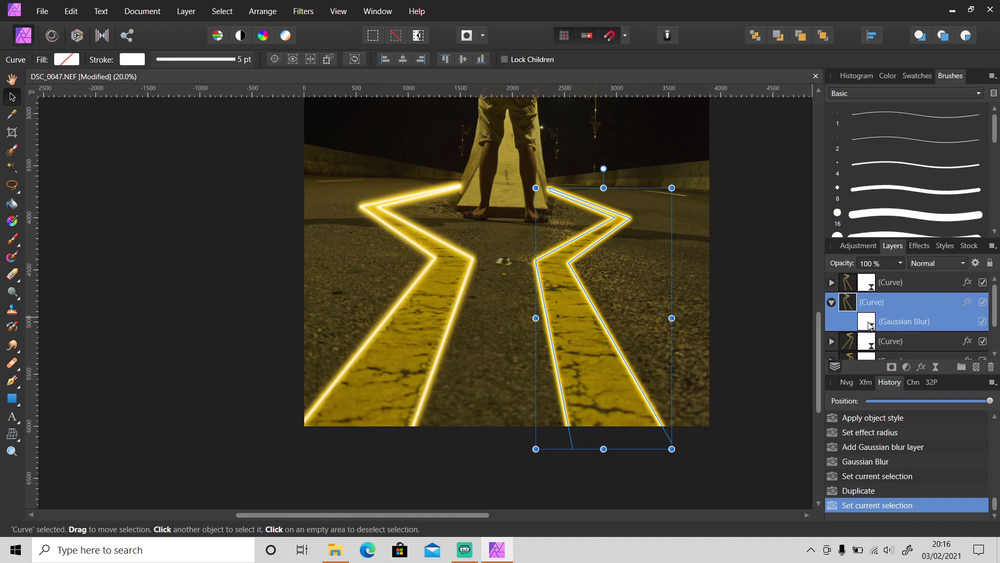
double_click(870, 323)
left_click(761, 461)
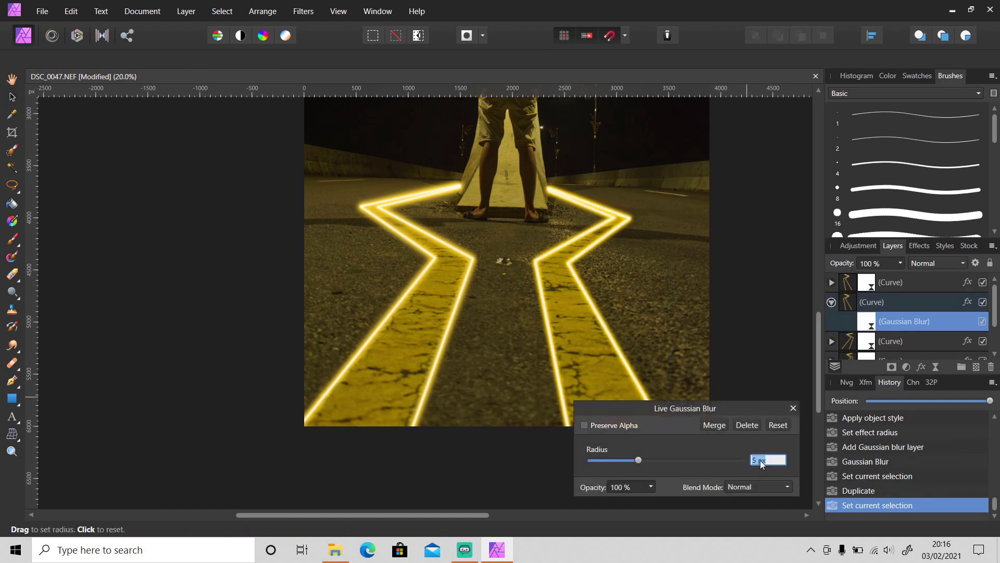
type("25")
key("Return")
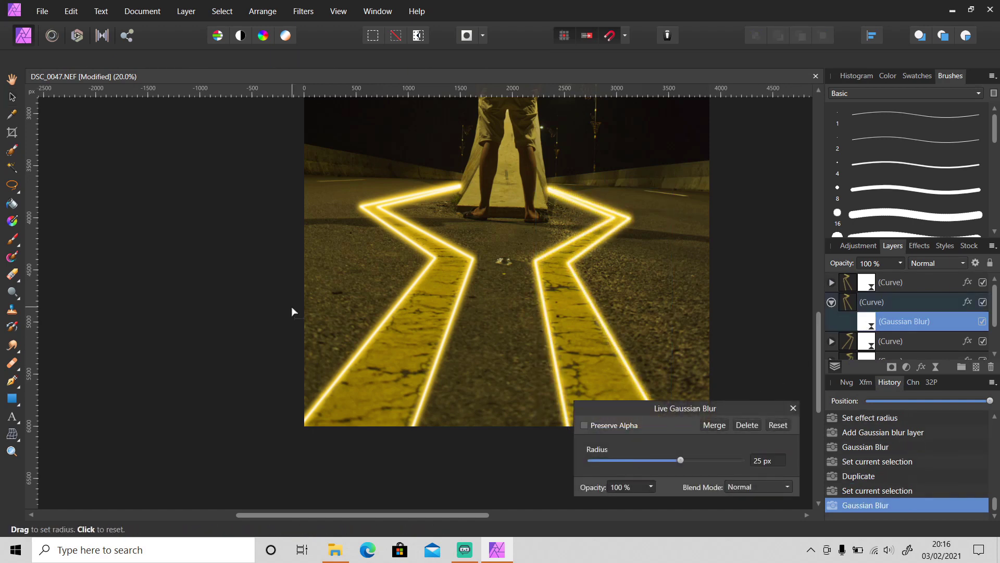
left_click(793, 408)
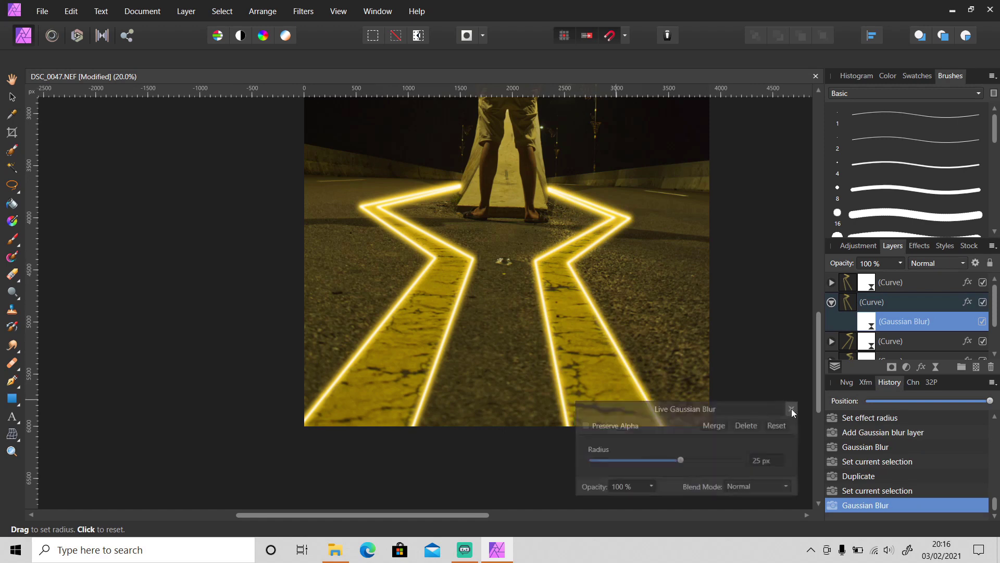
left_click(832, 302)
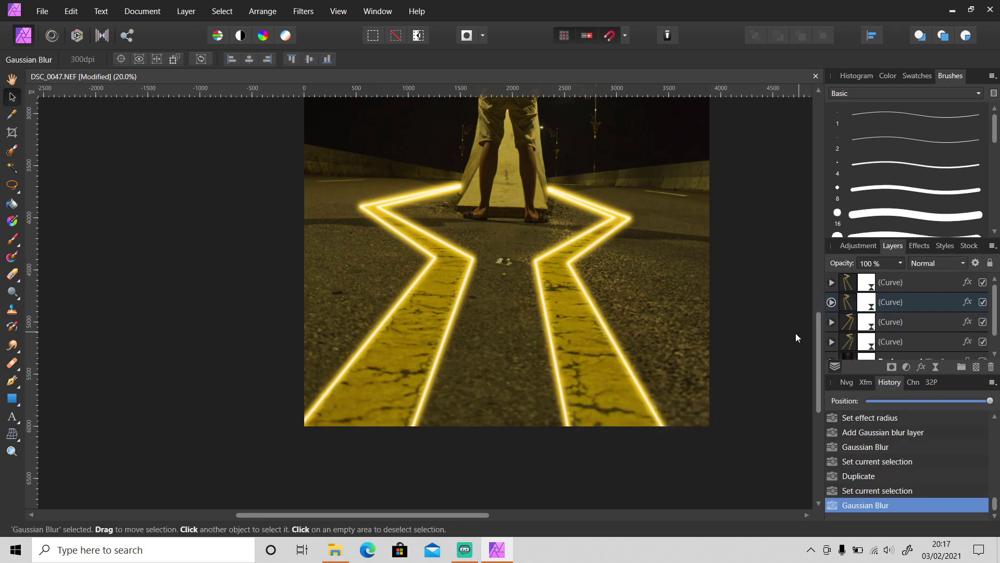
scroll(820, 345, "up", 2)
scroll(820, 342, "up", 1)
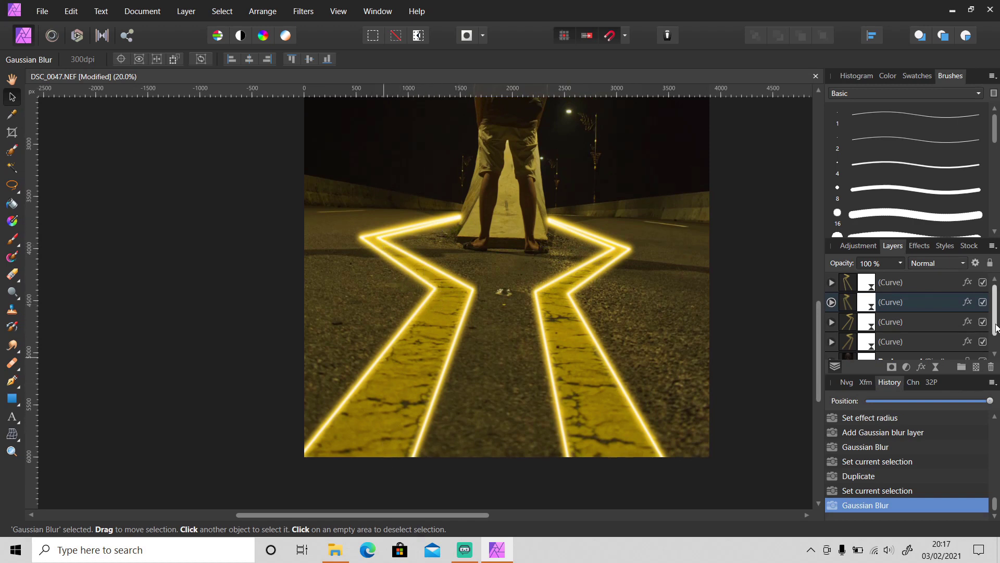
Add a Gradient Map to the Background photo, removing the green stop and making the right stop orange
scroll(996, 327, "down", 1)
left_click(908, 343)
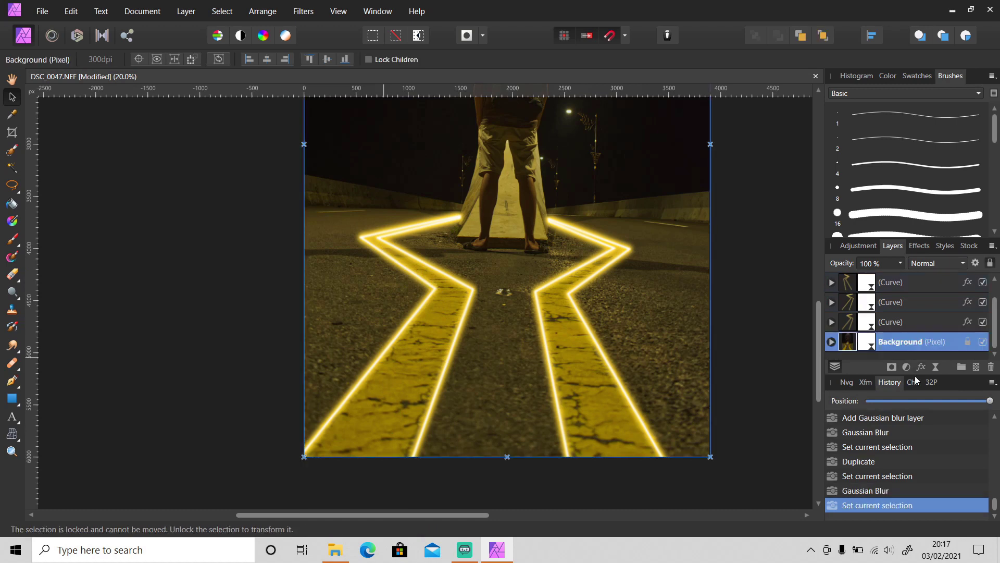
left_click(907, 367)
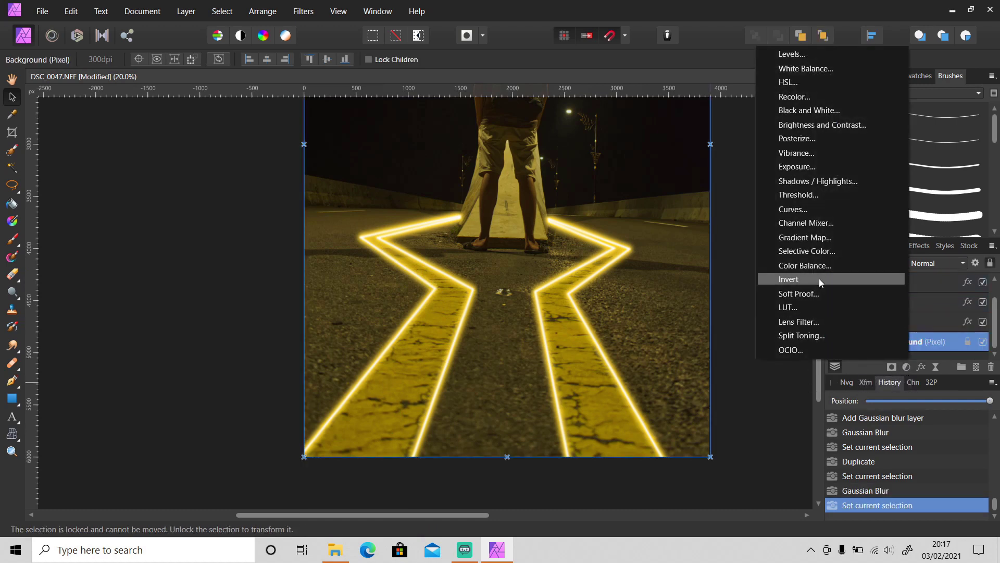
left_click(836, 238)
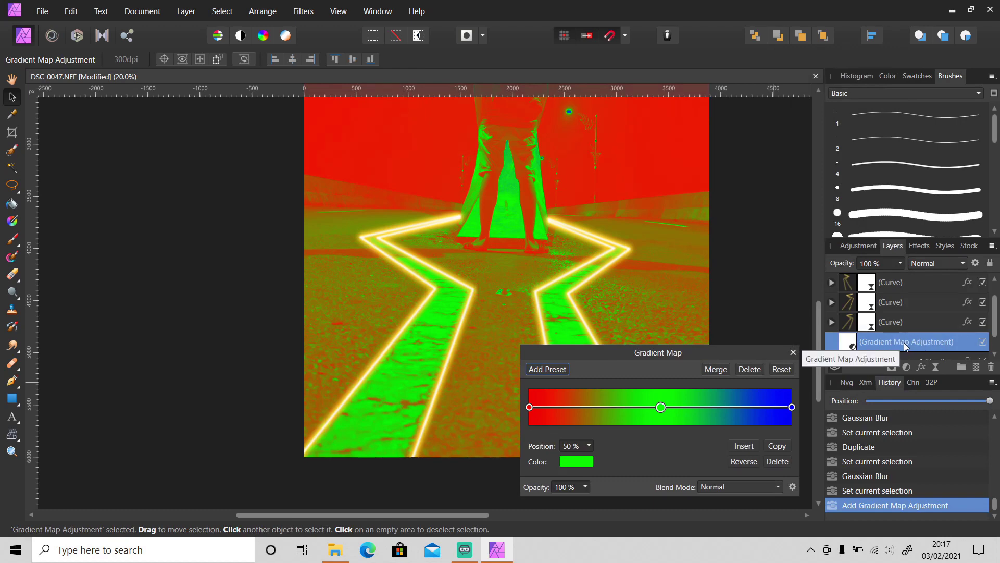
left_click(660, 407)
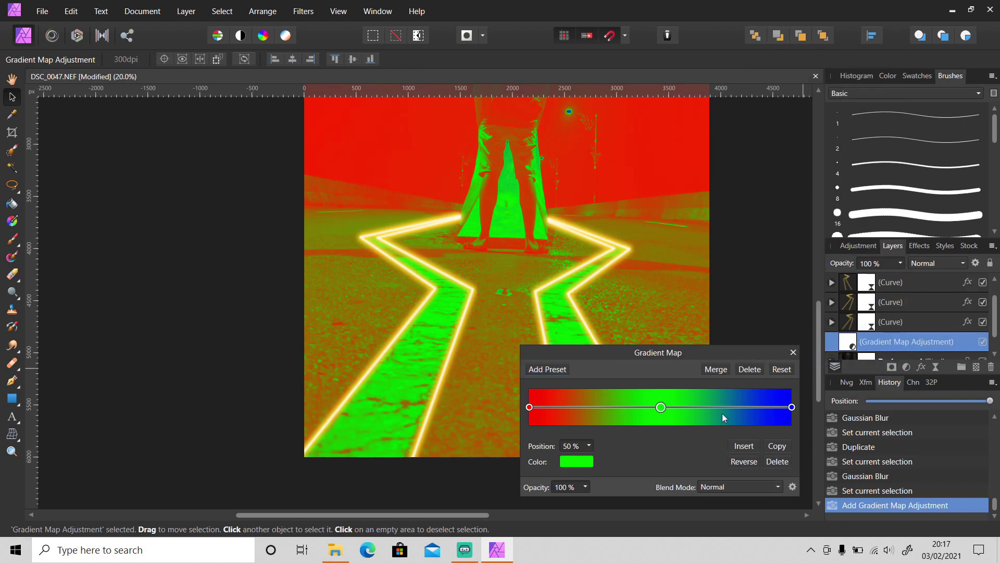
left_click(786, 460)
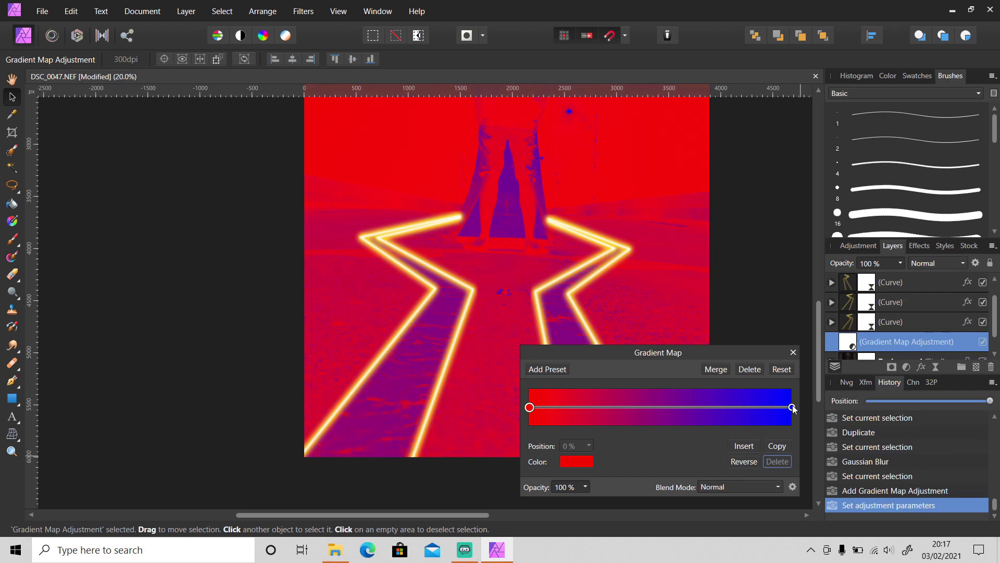
left_click(793, 407)
left_click(577, 461)
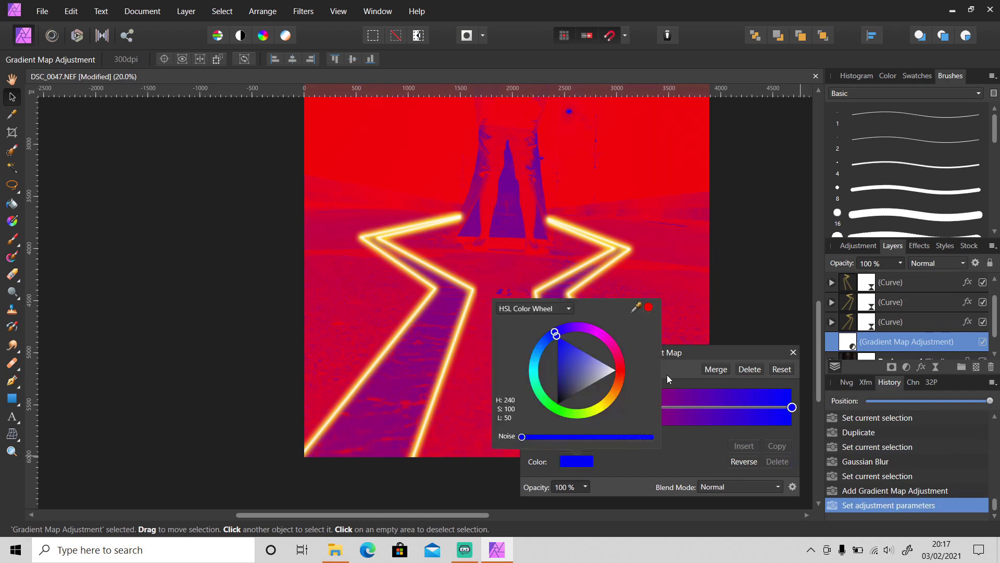
left_click_drag(617, 368, 602, 409)
Set the gradient's left stop to a near-black brown
left_click(689, 448)
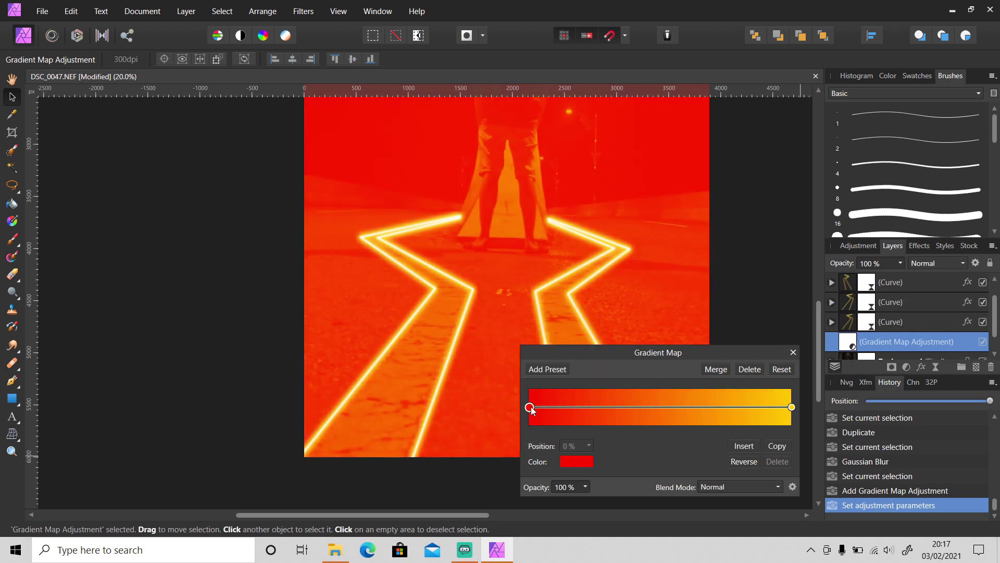
left_click(578, 461)
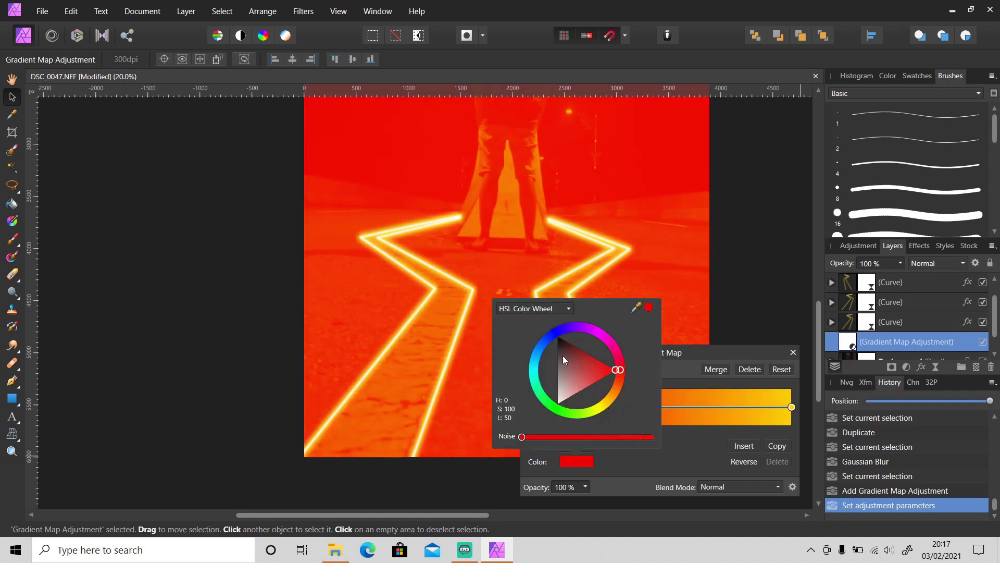
left_click_drag(563, 357, 552, 343)
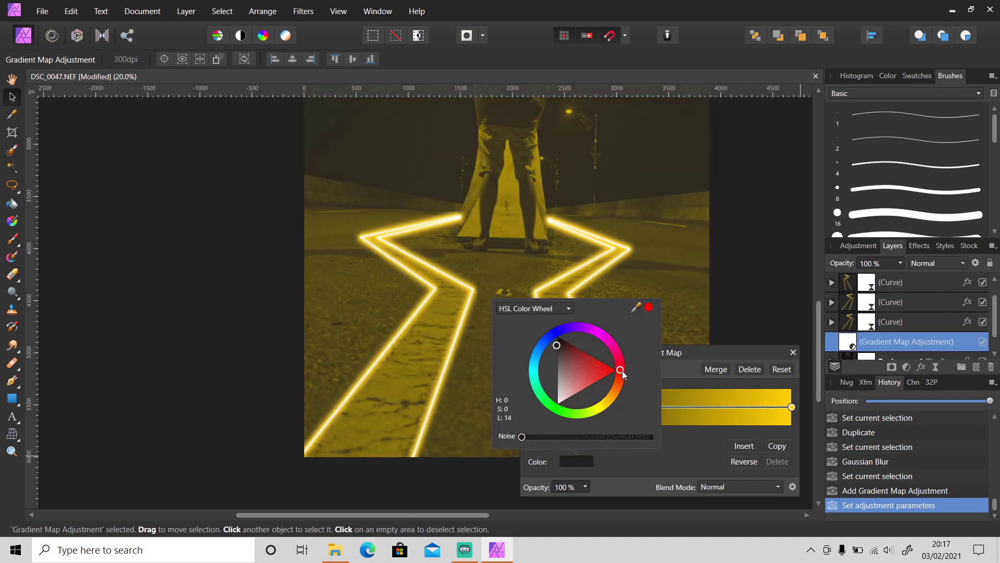
left_click_drag(622, 370, 611, 393)
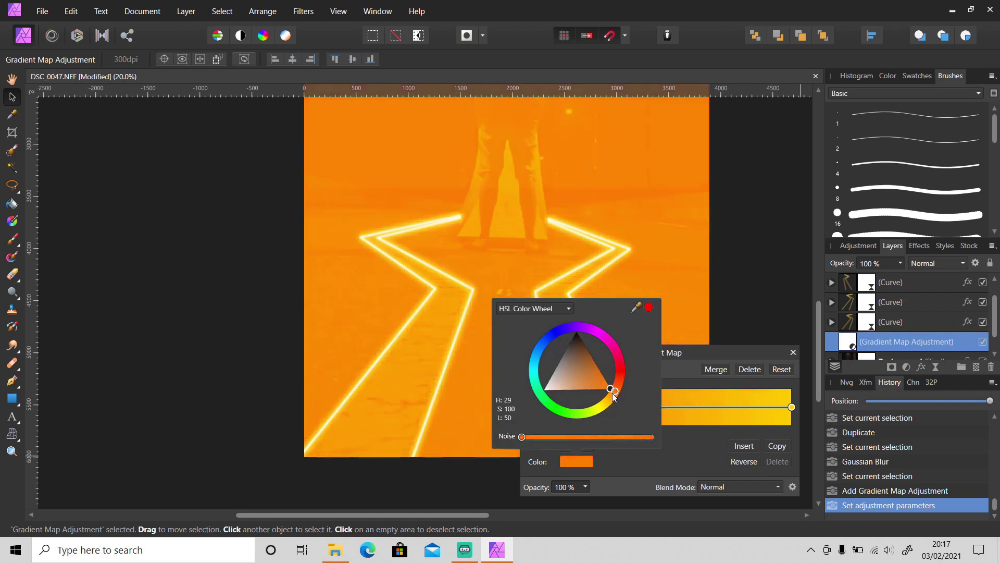
left_click(576, 338)
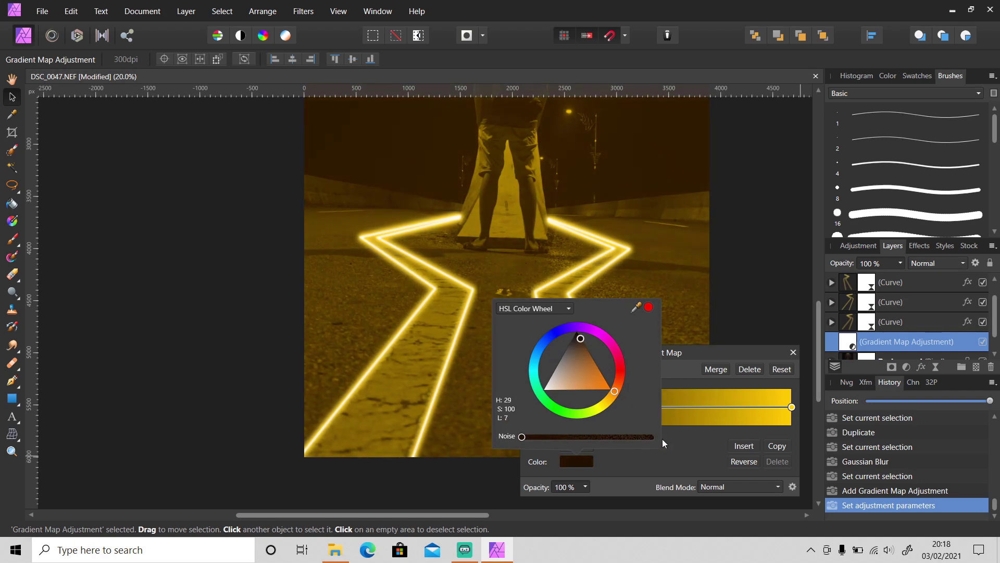
Set the Gradient Map blend mode to Screen and invert its mask
left_click(733, 485)
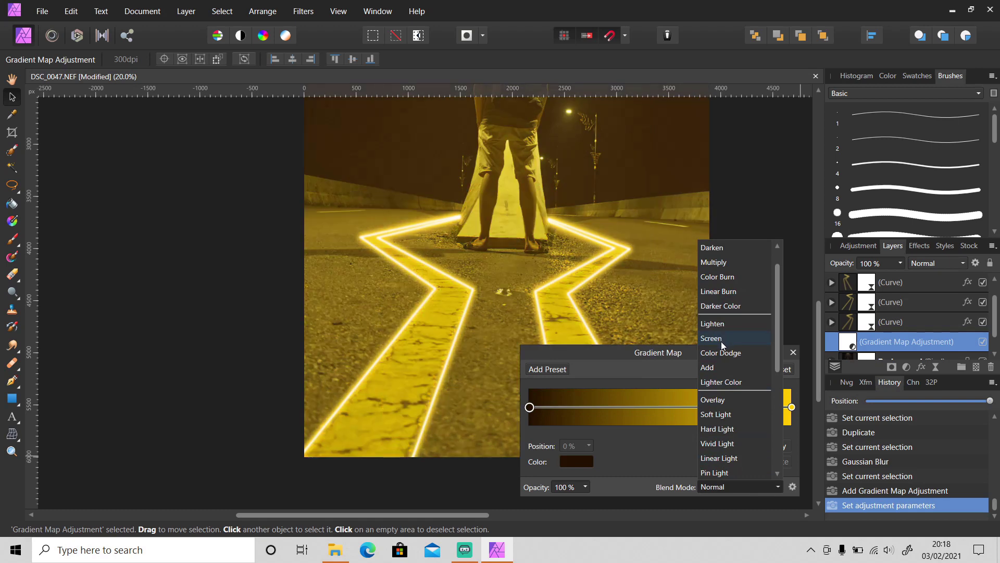
left_click(721, 340)
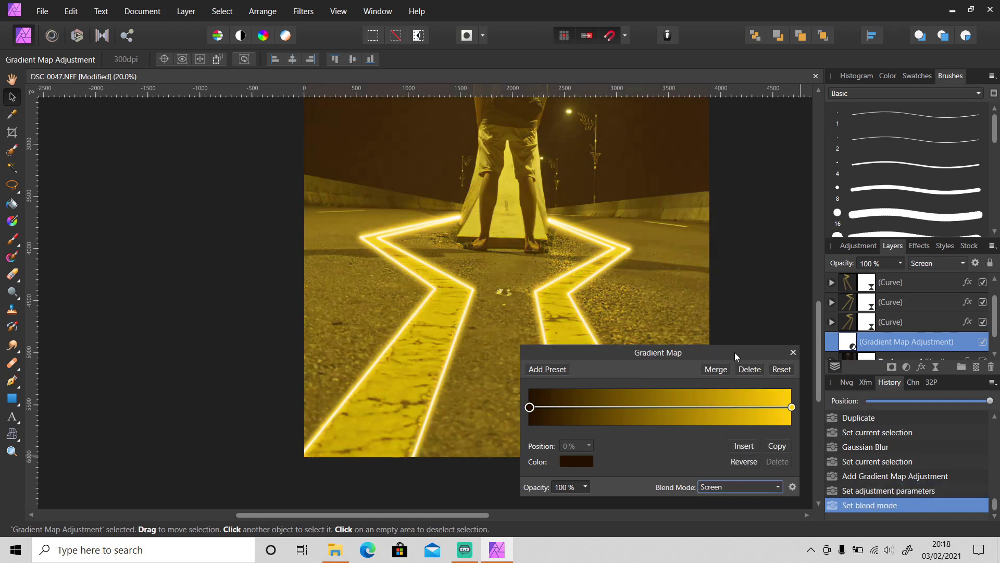
left_click(792, 352)
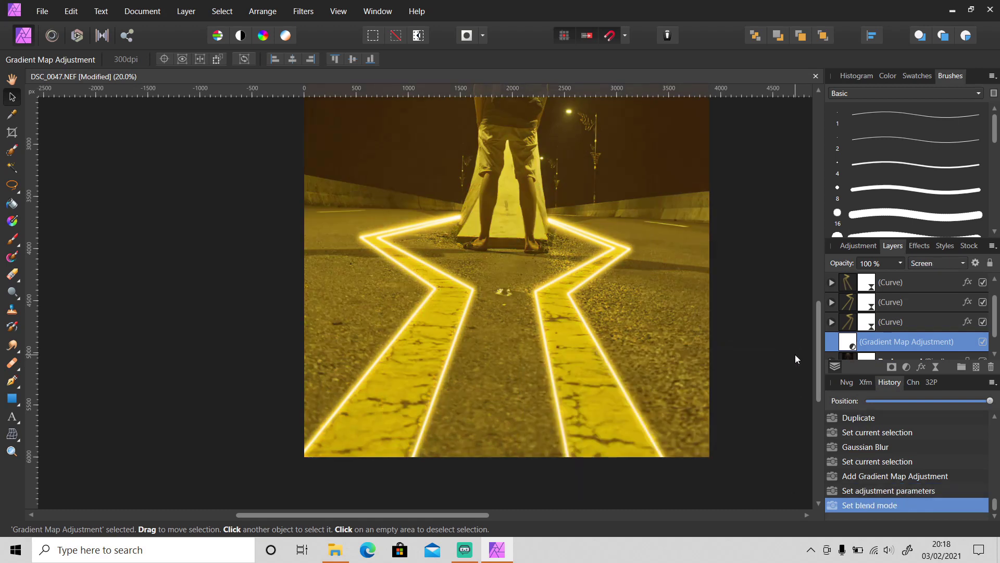
key("ctrl+i")
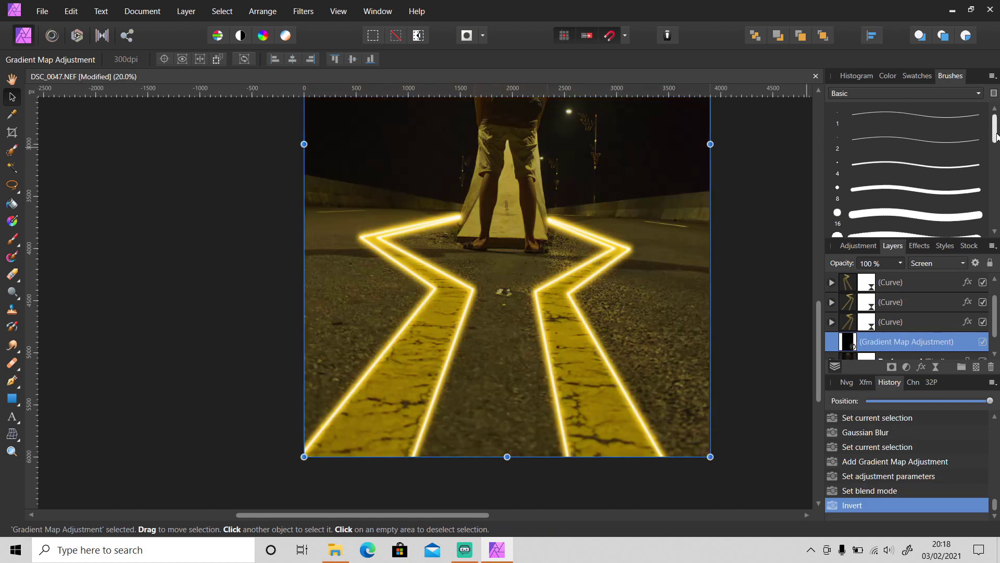
Choose the 512 Round Light Brush and bring up the Color wheel
left_click_drag(991, 142, 994, 221)
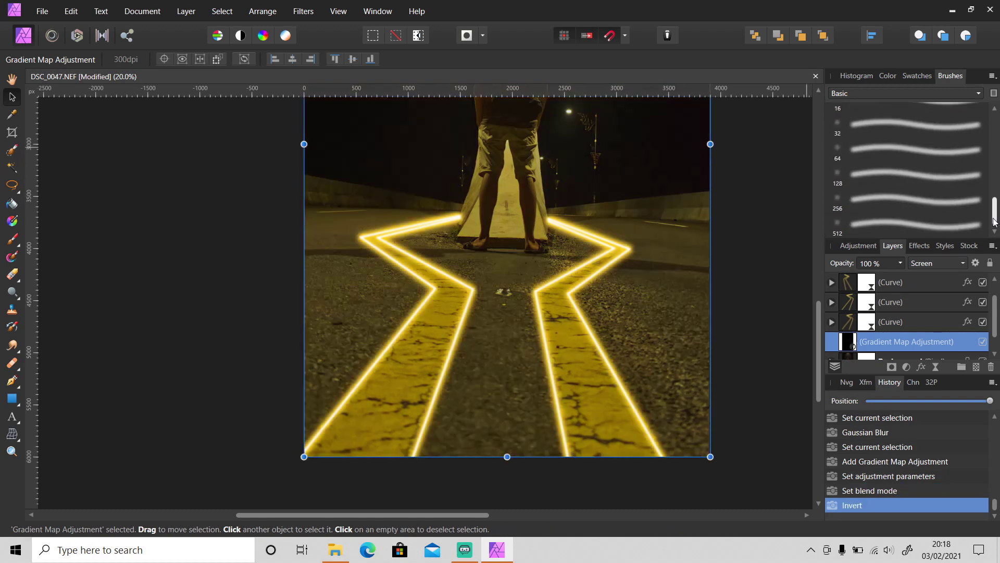
left_click(907, 222)
left_click(888, 77)
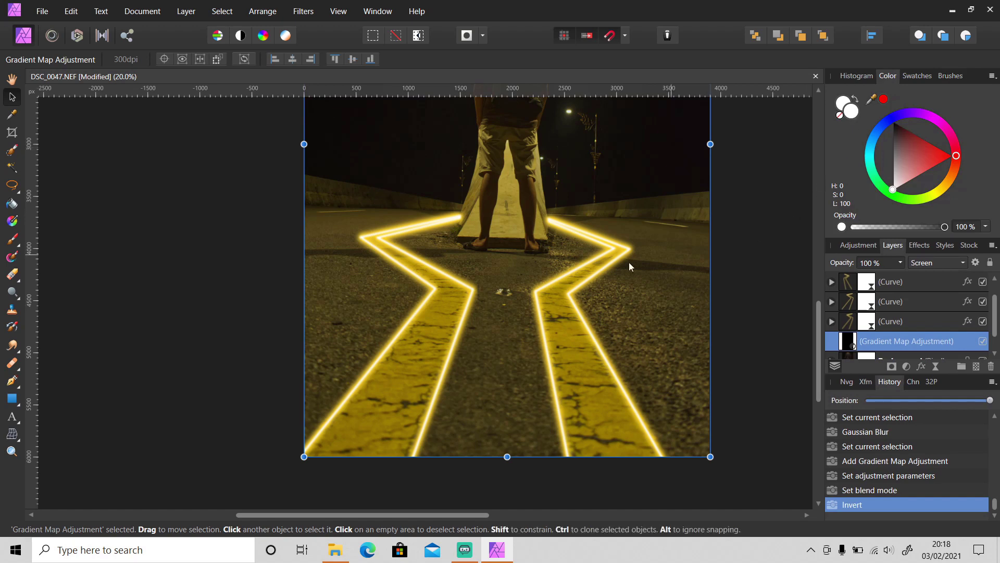
Paint the yellow tint back onto the road stripes on the mask, adjusting brush size
key("b")
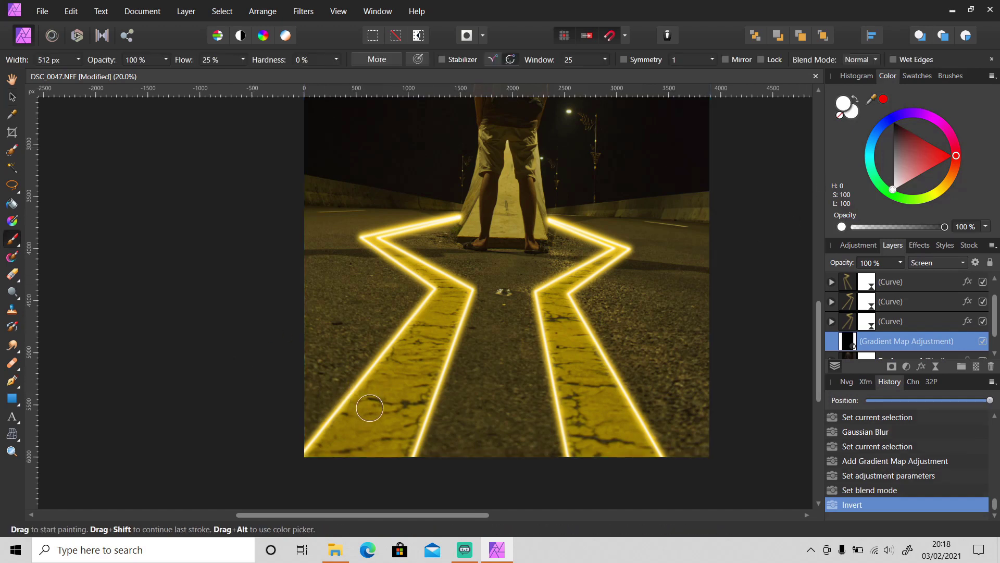
left_click_drag(375, 397, 343, 447)
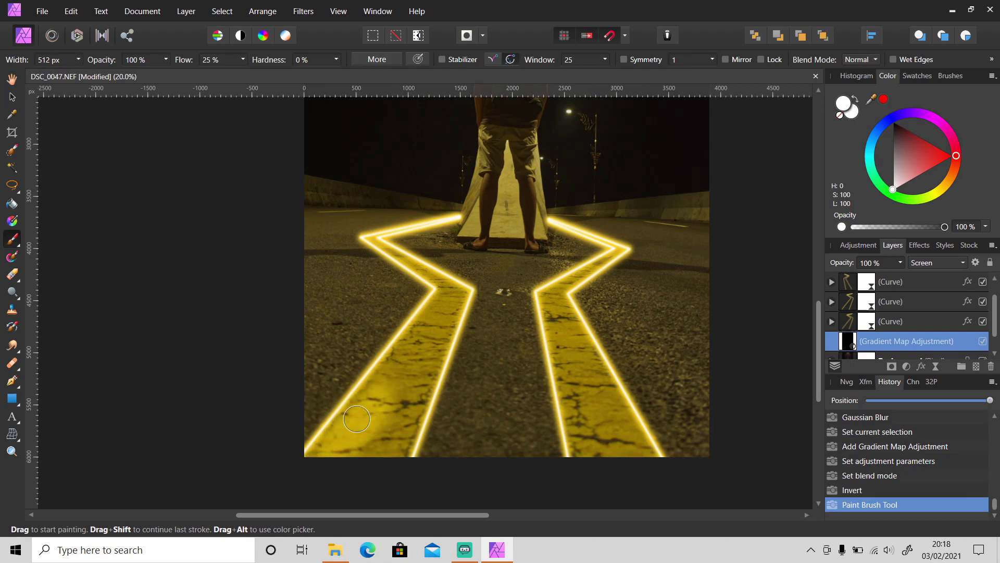
left_click_drag(367, 422, 388, 409)
mouse_move(411, 365)
left_mouse_down()
mouse_move(448, 284)
mouse_move(376, 235)
mouse_move(458, 217)
left_mouse_up()
left_click_drag(350, 405, 318, 448)
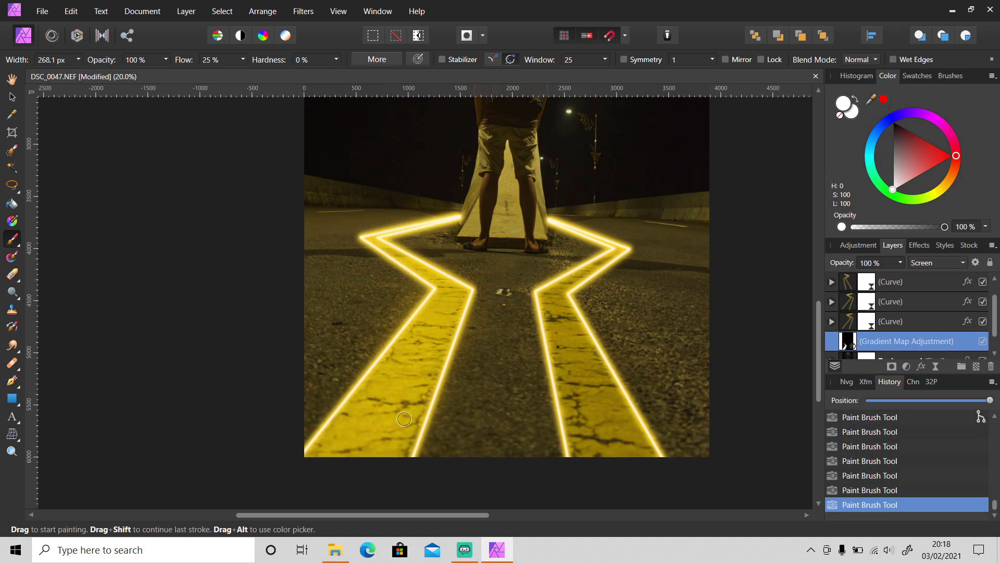
key("bracketright")
key("bracketright")
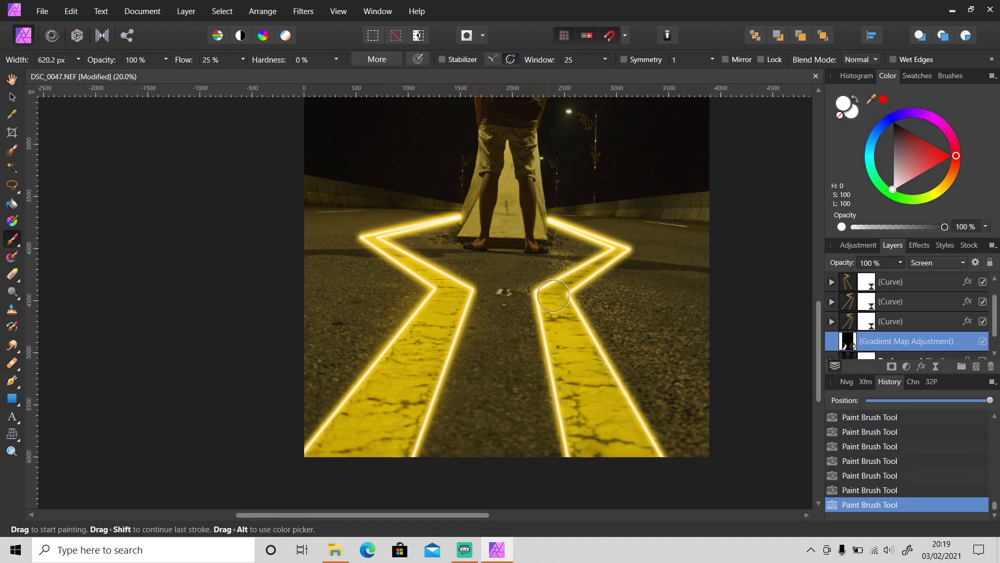
key("bracketleft")
key("bracketleft")
key("bracketleft")
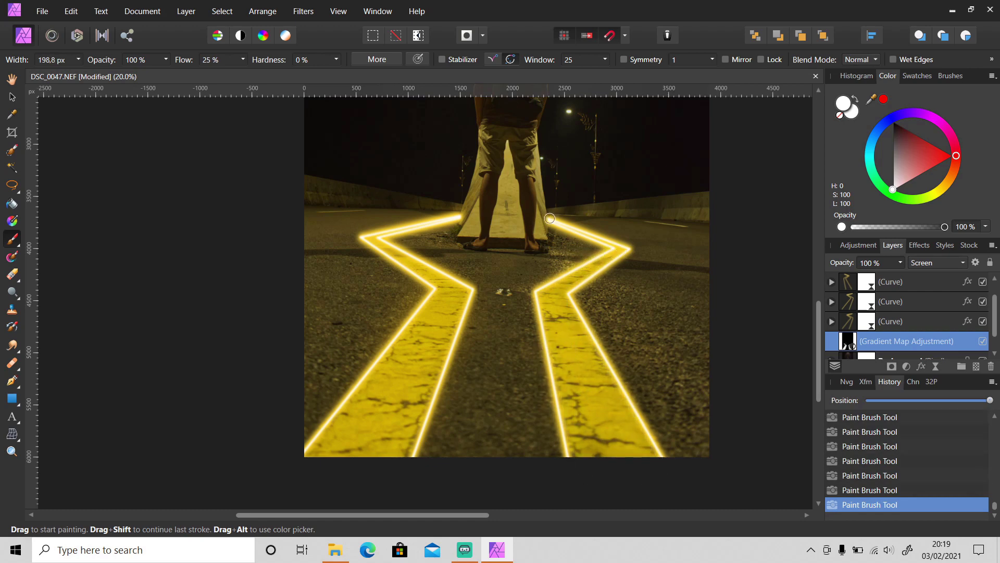
Zoom out to the whole photo and select the top Curve layer
key("z")
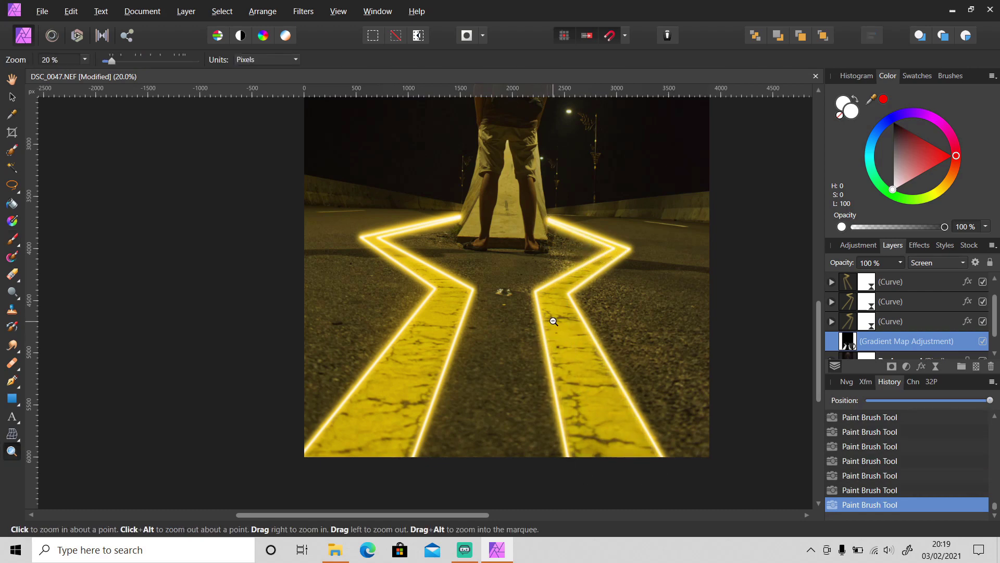
left_click(557, 316, "alt")
left_click_drag(817, 331, 819, 289)
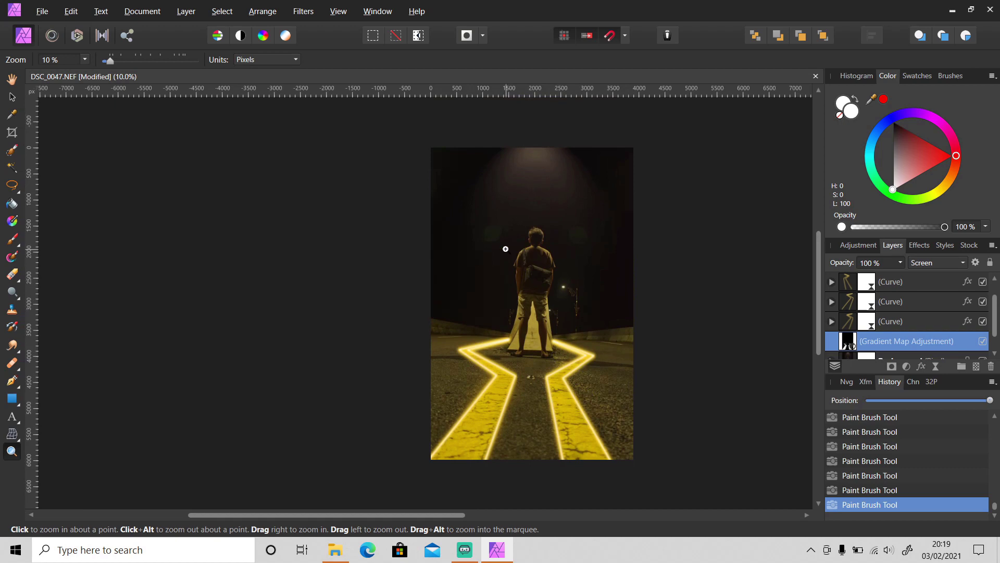
key("b")
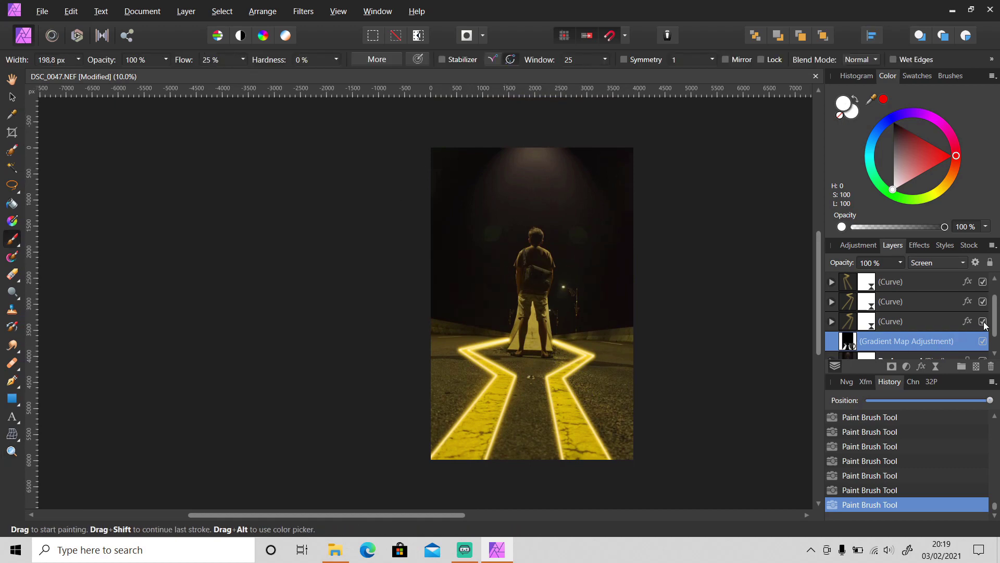
scroll(986, 324, "up", 1)
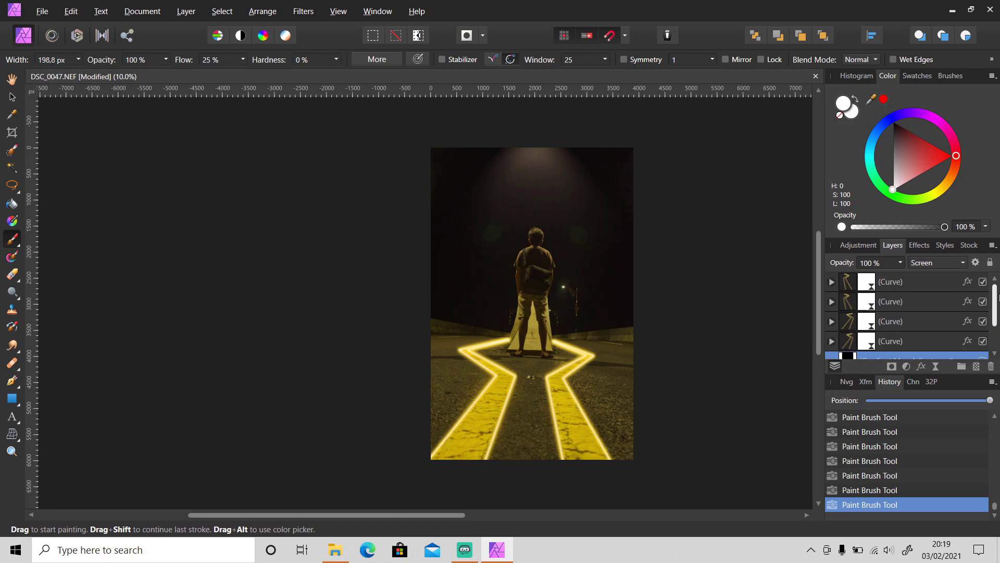
left_click(910, 274)
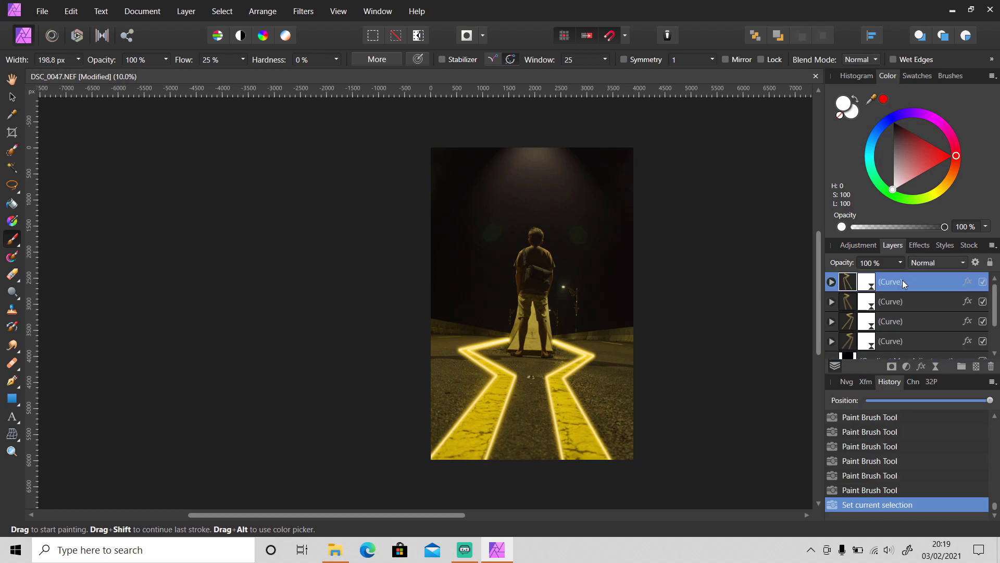
Draw a closed white Pen triangle across the man's shoulders and add a mask to its layer
key("z")
left_click(541, 261)
left_click(542, 261)
left_click(538, 260)
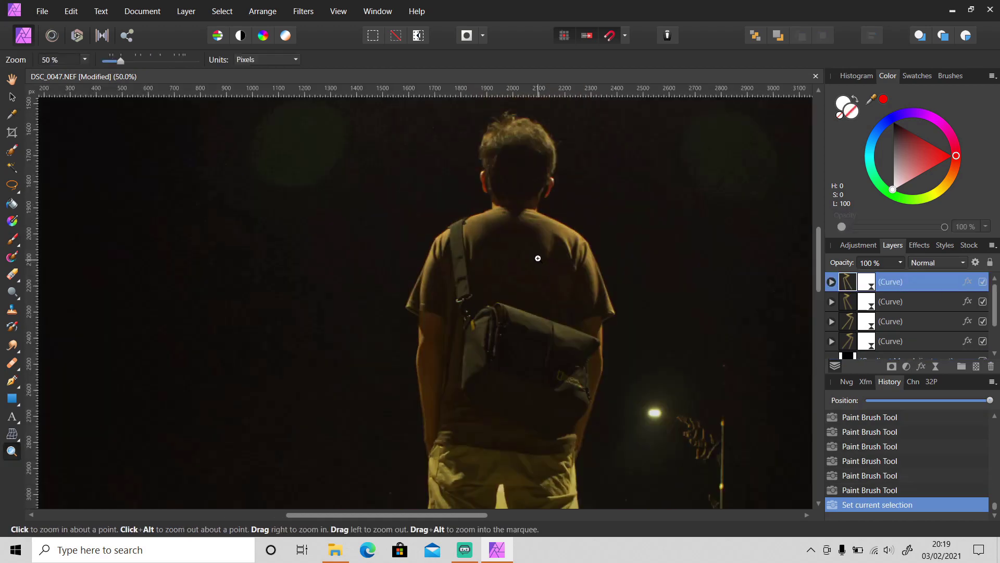
left_click(538, 258)
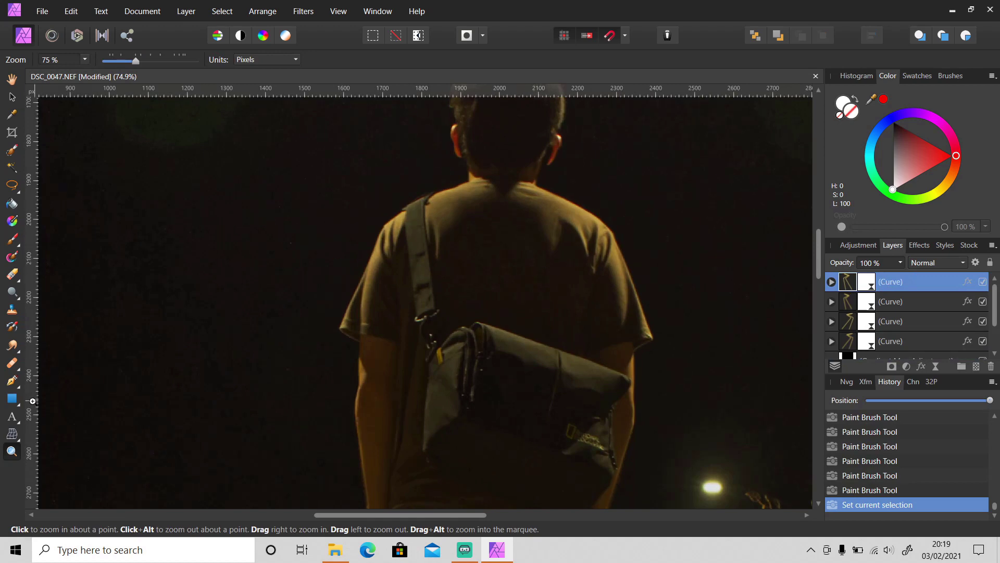
left_click(11, 380)
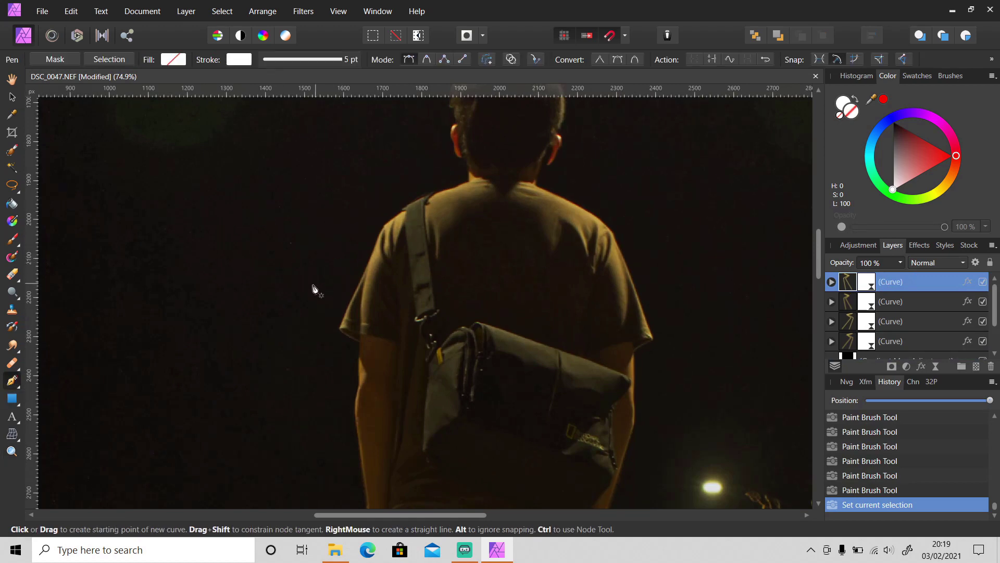
left_click(301, 295)
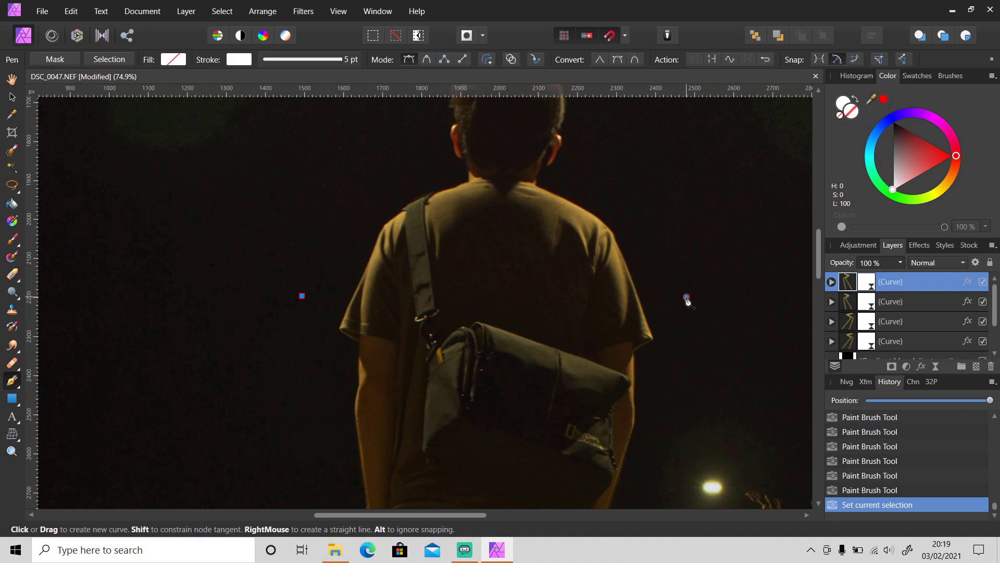
left_click(687, 297)
left_click(501, 229)
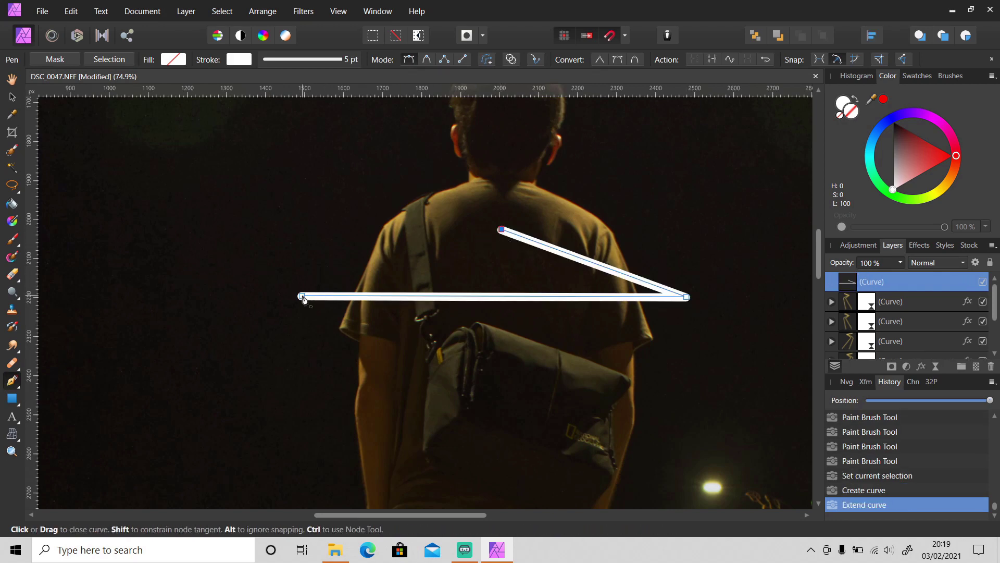
left_click(302, 296)
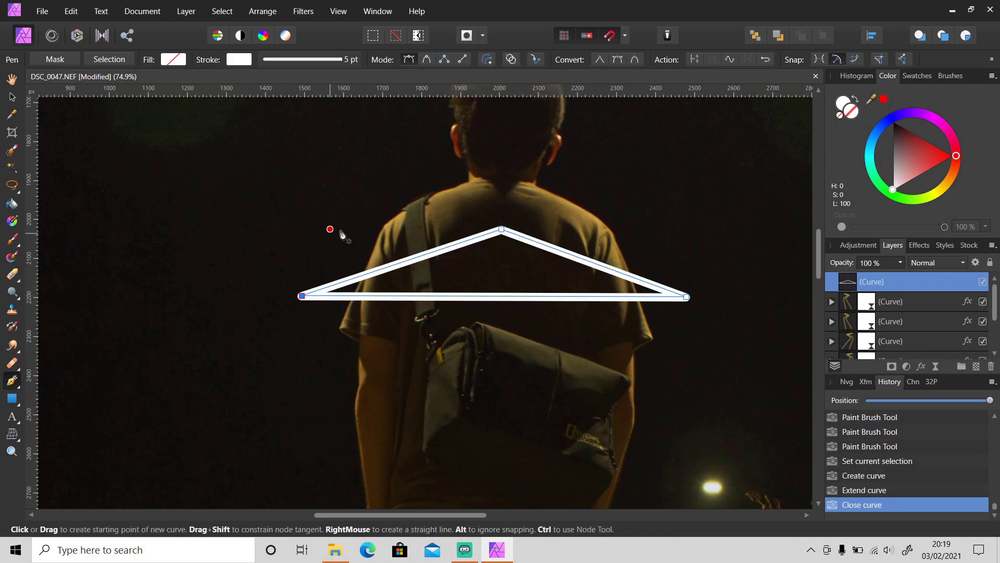
left_click(891, 366)
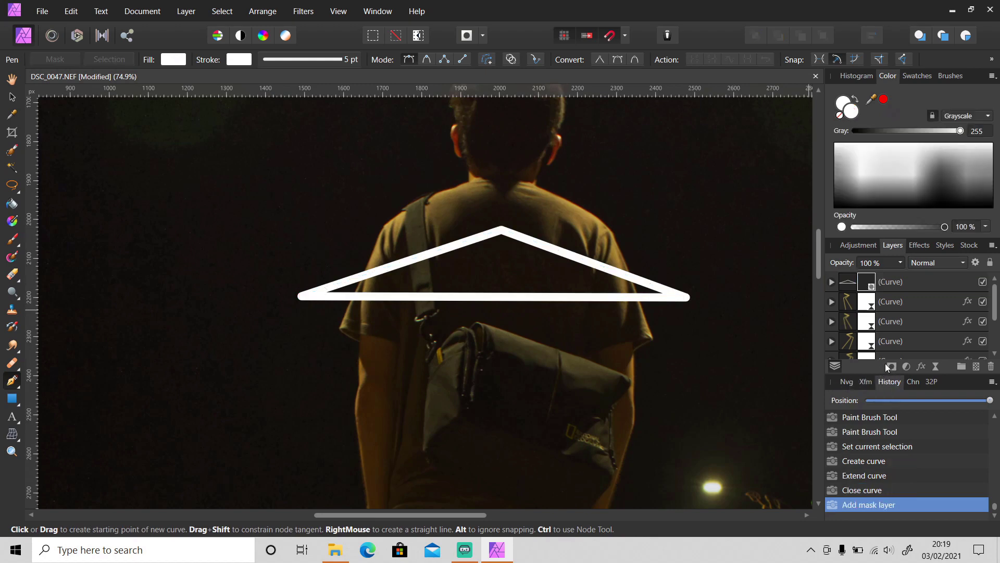
Use the Polygonal Lasso to select the top of the triangle overlapping the man's back
left_click(11, 185)
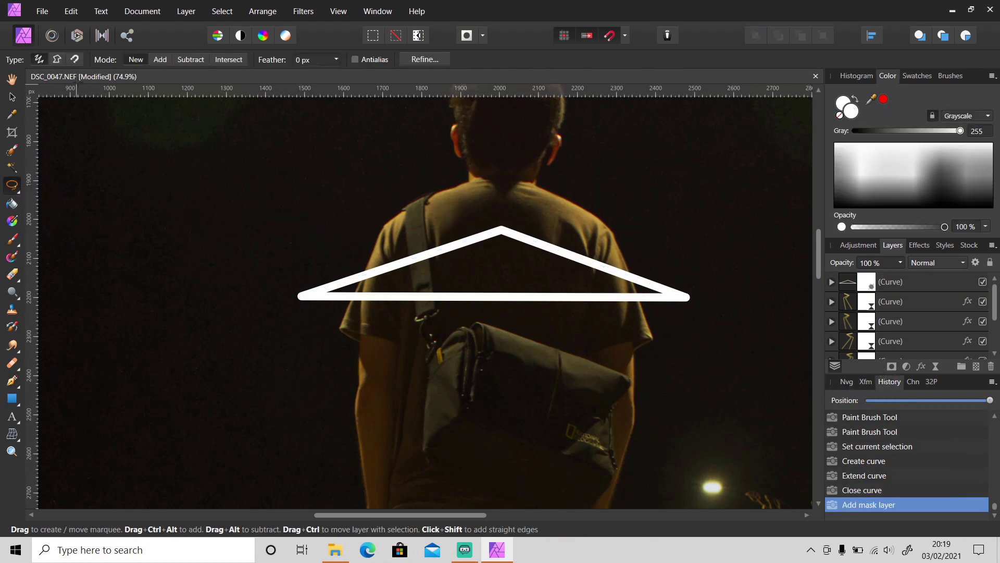
left_click(57, 59)
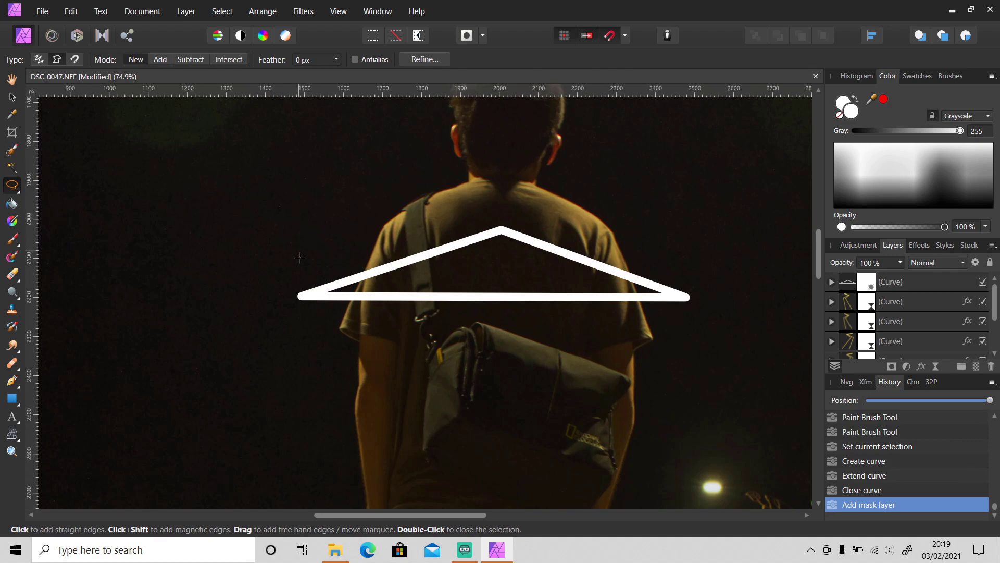
left_click(375, 248)
left_click(359, 285)
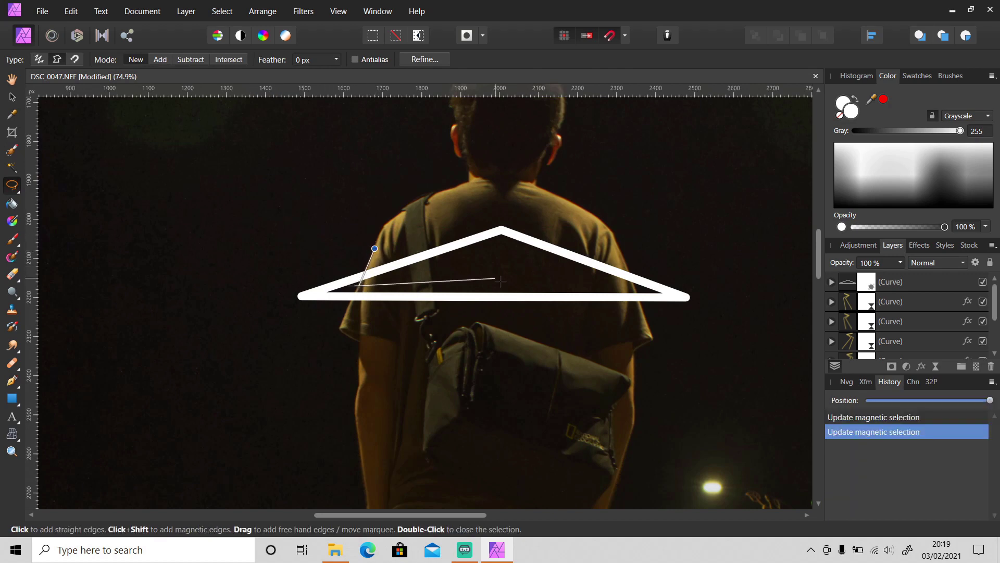
left_click(634, 286)
left_click(623, 260)
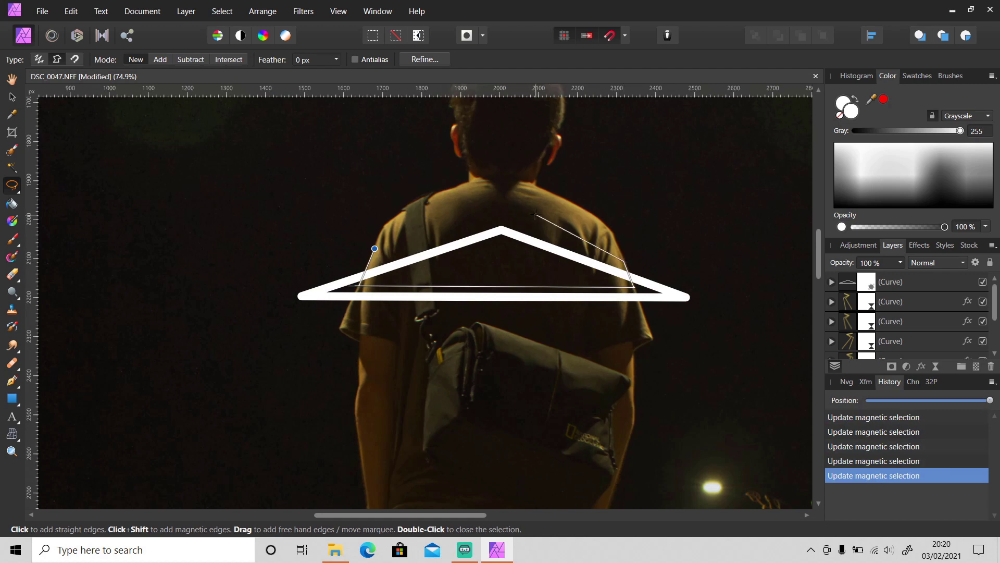
double_click(515, 205)
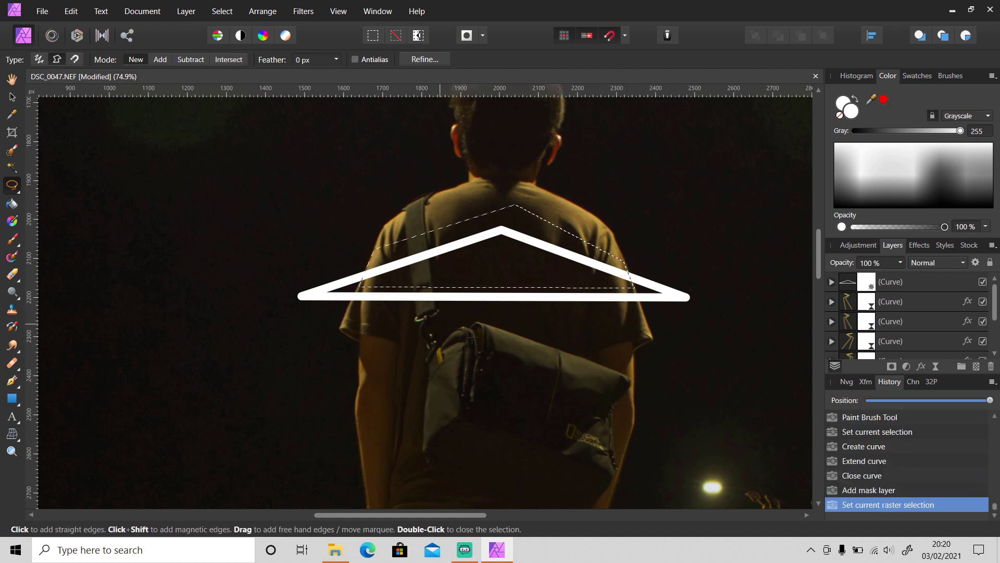
Delete the selected part from the triangle Curve layer and clear the selection
left_click(865, 285)
key("Delete")
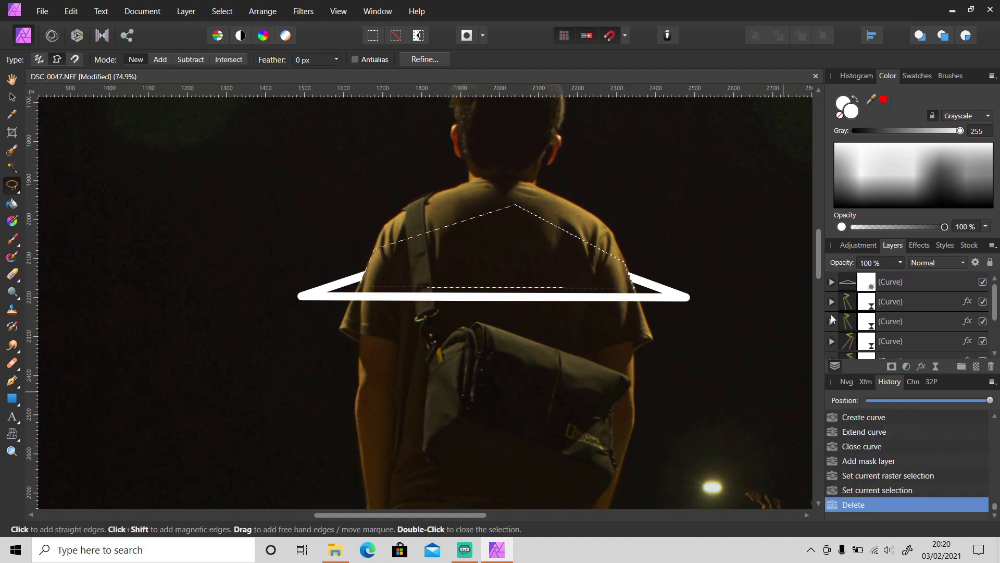
key("ctrl+d")
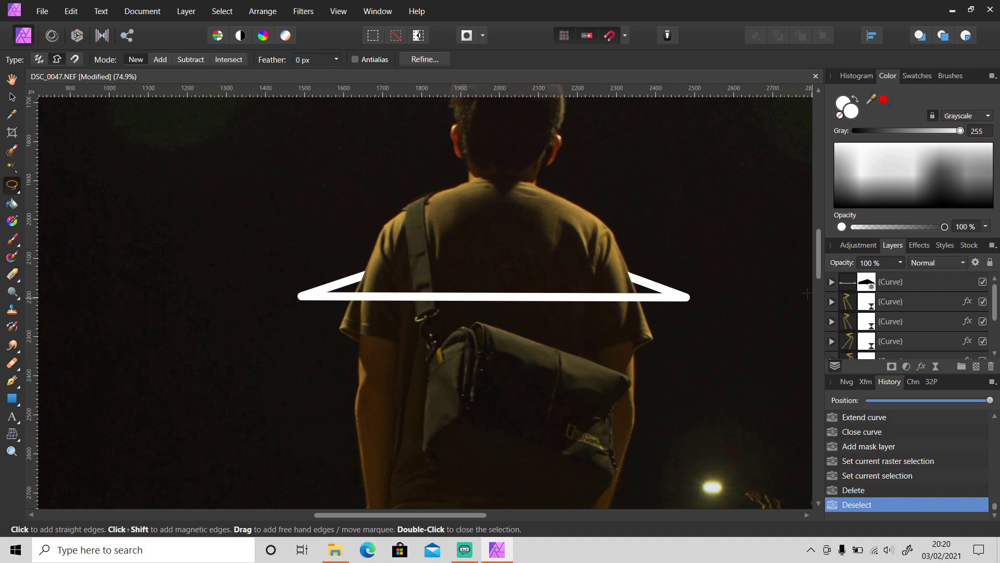
left_click(898, 304)
left_click(902, 279)
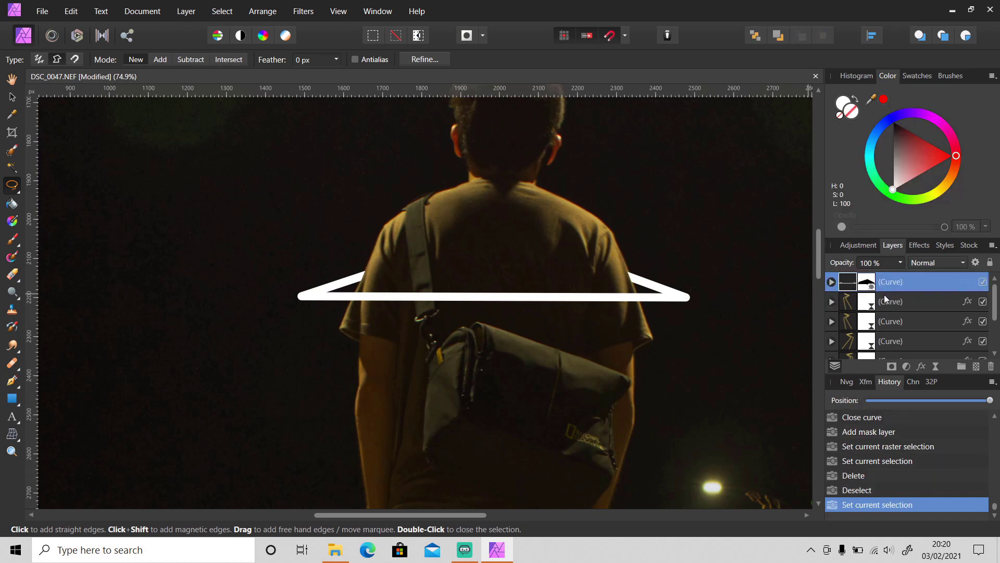
Paste the road lines' yellow glow style onto the triangle layer
left_click(71, 11)
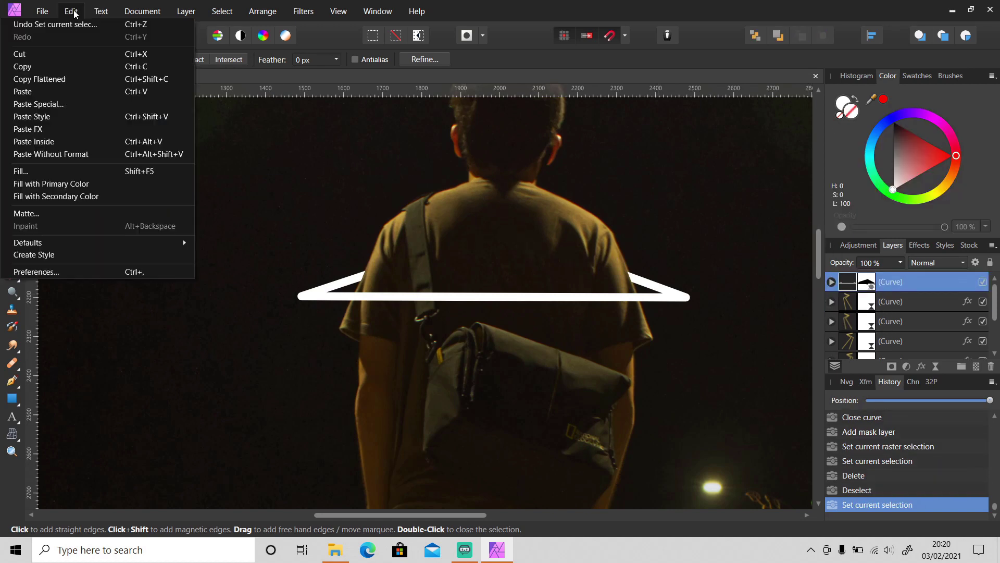
left_click(77, 117)
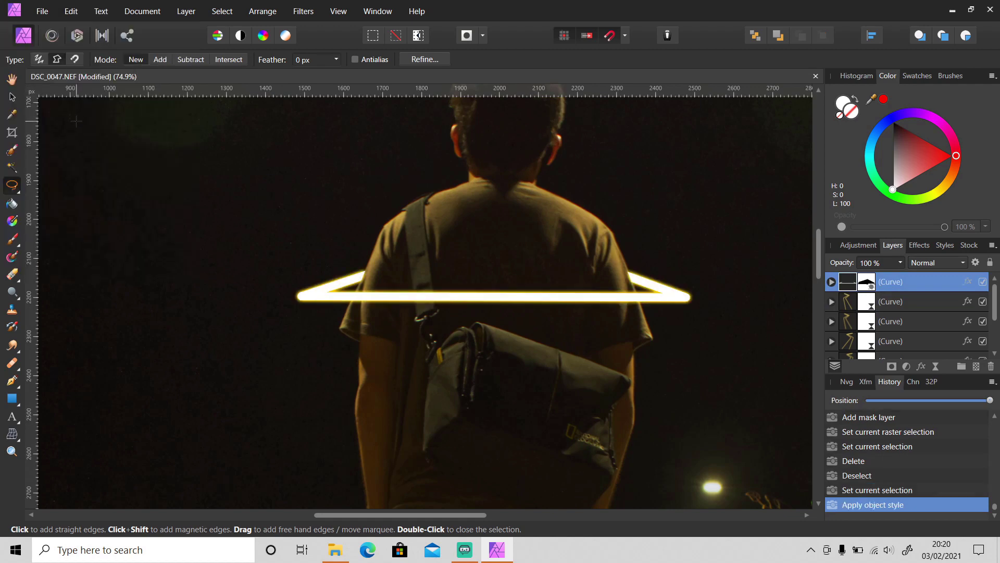
left_click(920, 367)
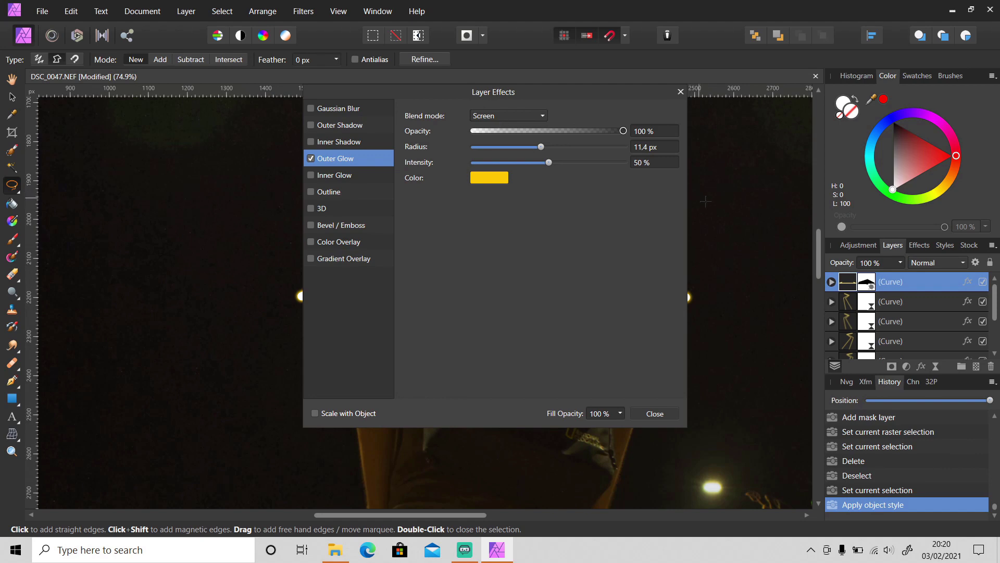
Widen the triangle's Outer Glow radius to 50 px
left_click(658, 148)
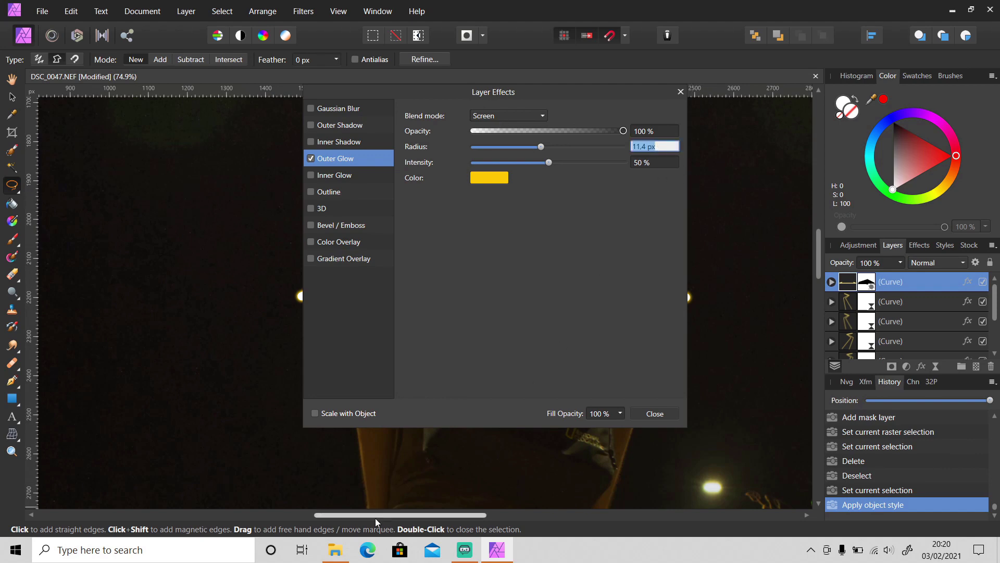
left_click_drag(399, 514, 501, 514)
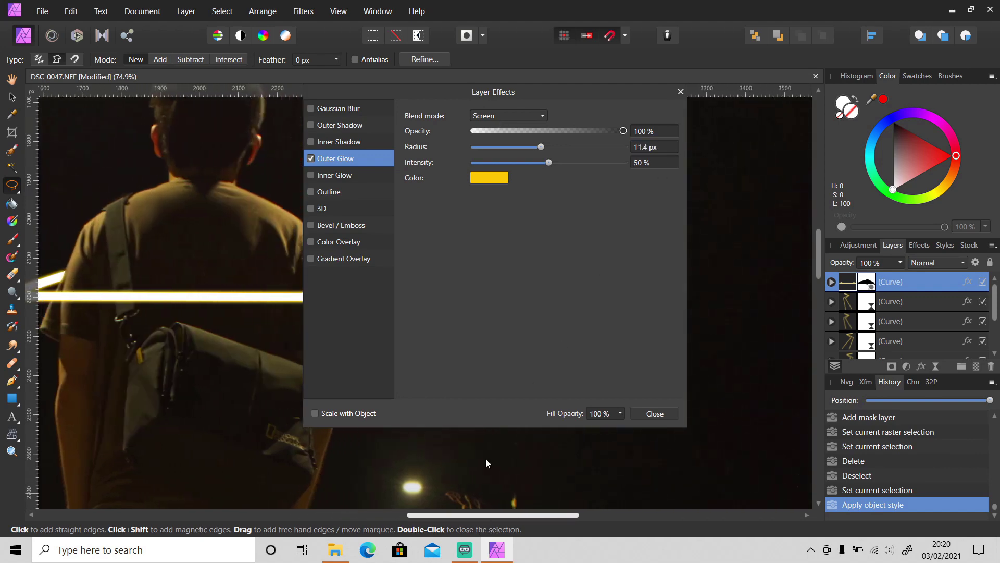
left_click(646, 148)
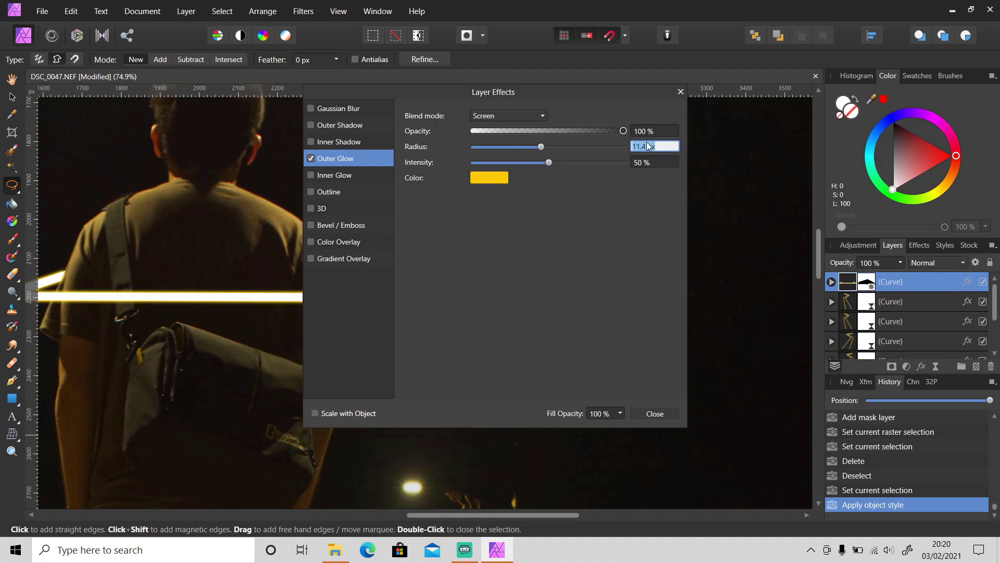
type("50")
key("Return")
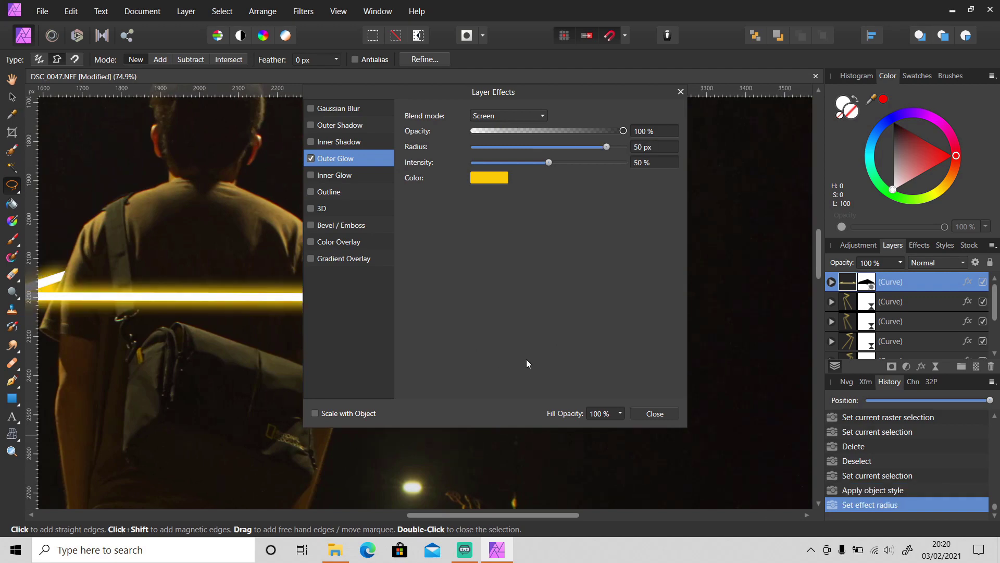
left_click(655, 413)
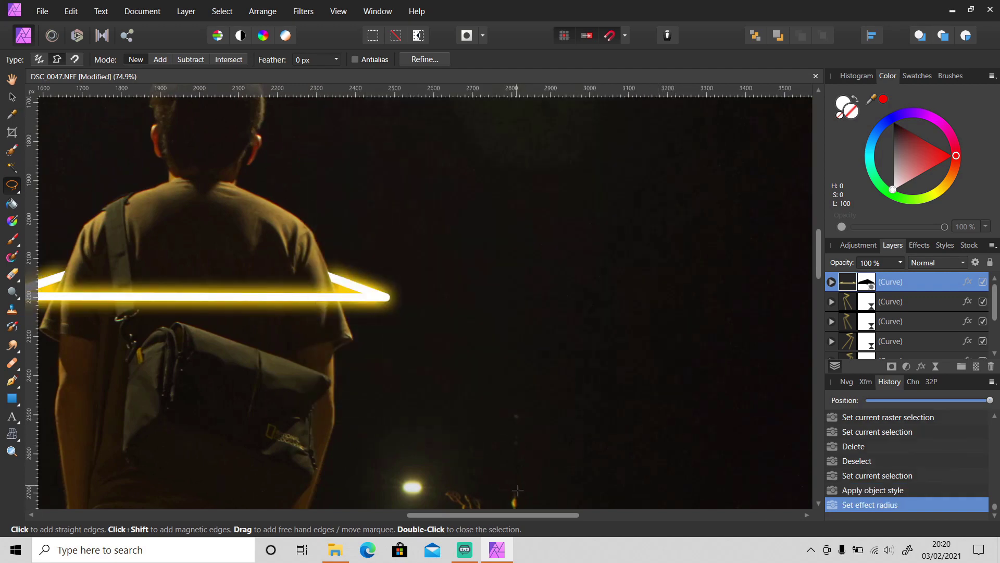
left_click_drag(511, 514, 484, 511)
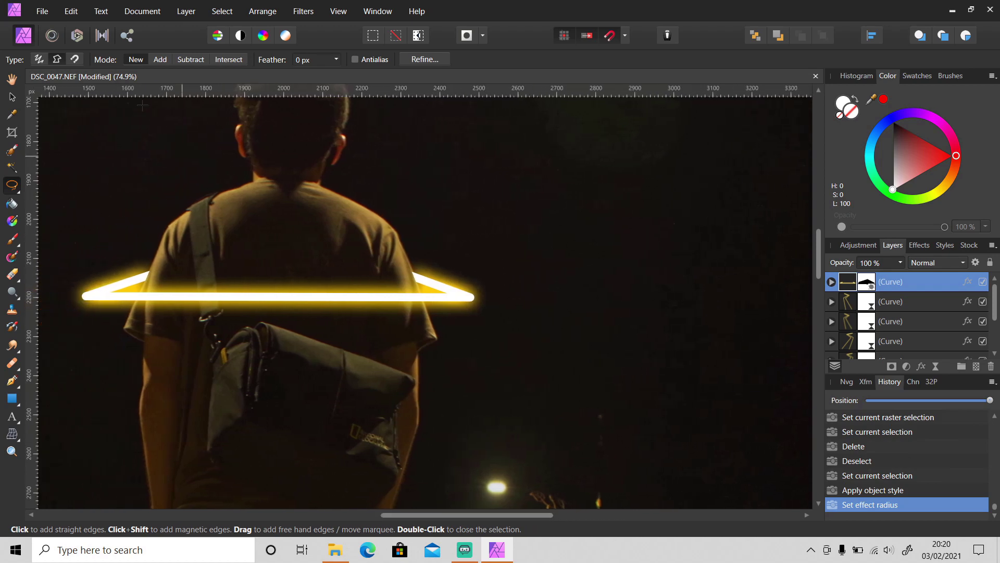
left_click(185, 11)
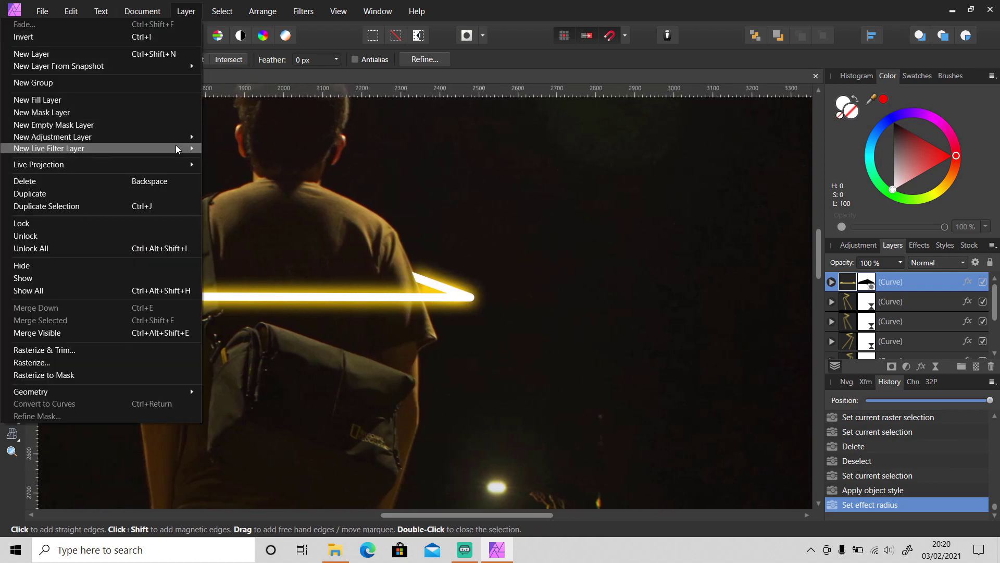
Add a 5 px live Gaussian Blur filter layer to the triangle
mouse_move(183, 150)
mouse_move(223, 150)
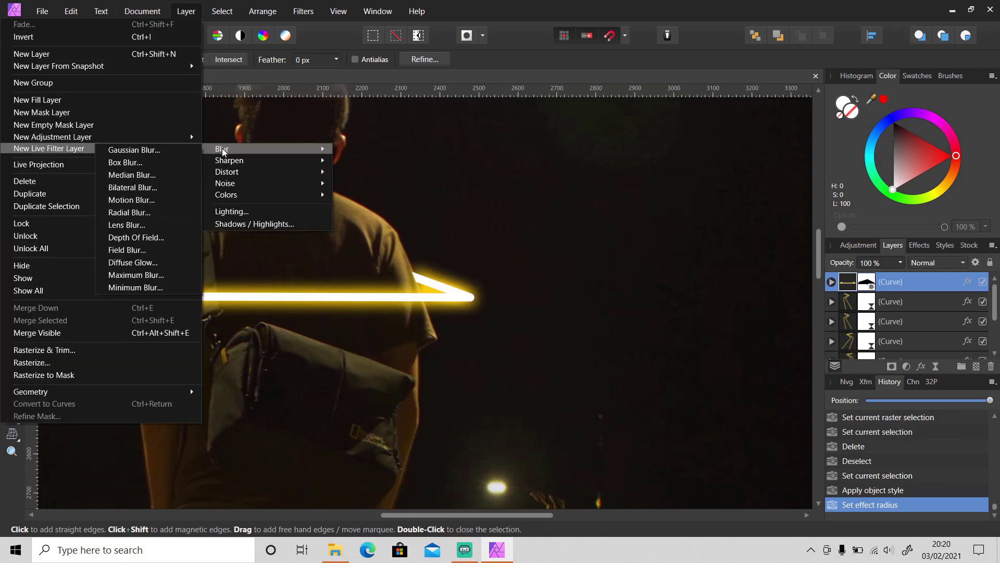
left_click(185, 151)
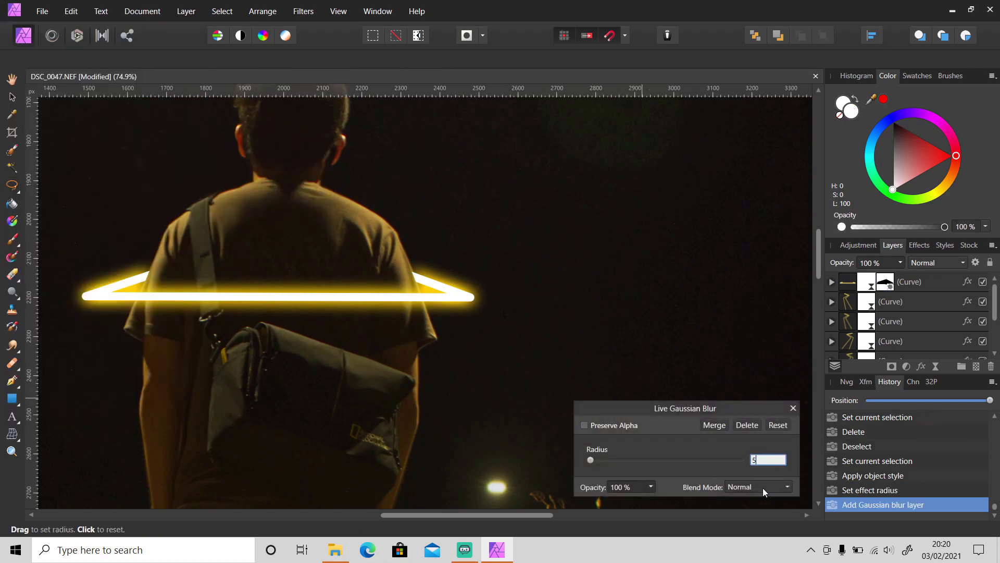
type("5")
key("Return")
left_click(794, 410)
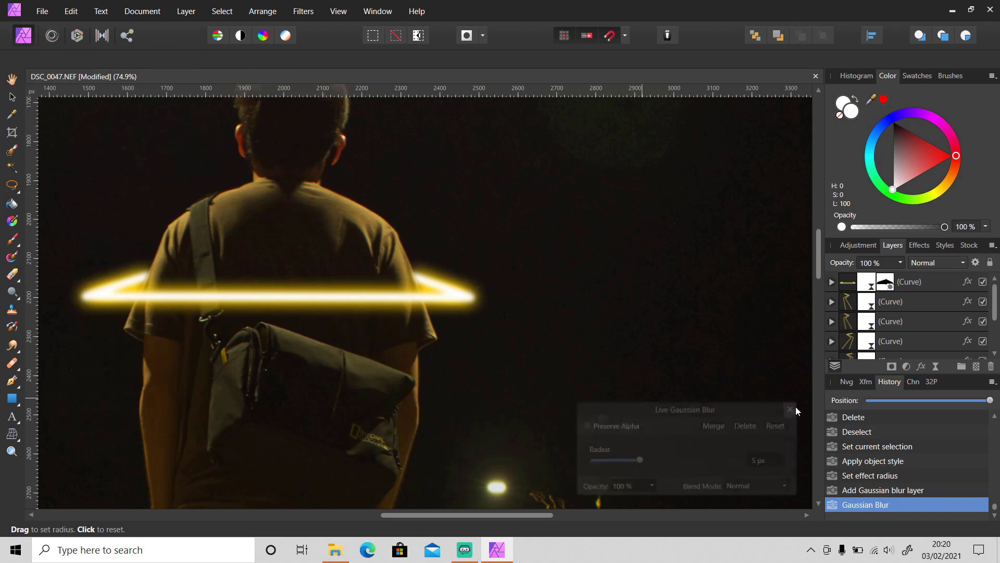
Duplicate the blurred triangle and set the lower copy's Gaussian Blur radius to 25 px
key("l")
left_click(916, 276)
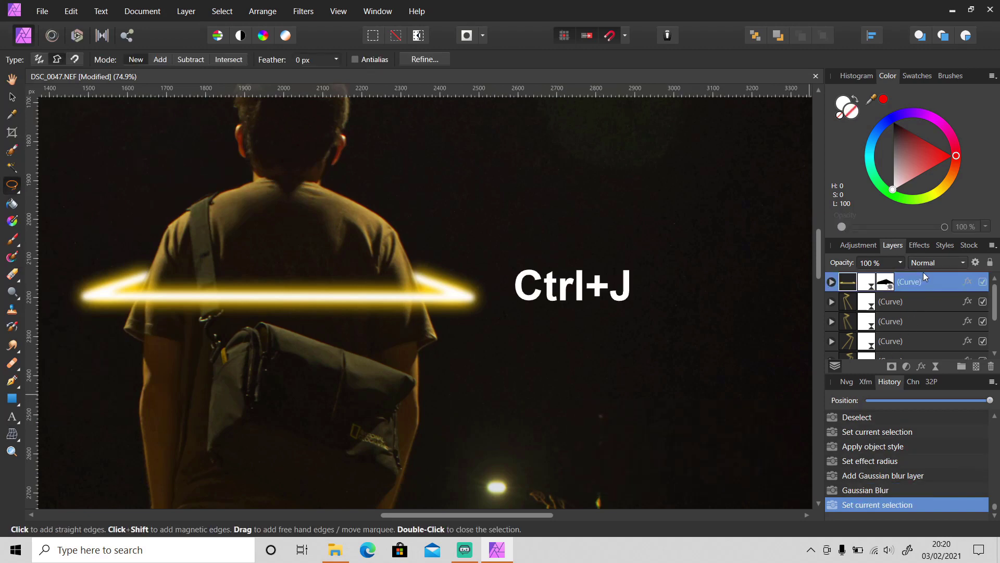
key("ctrl+j")
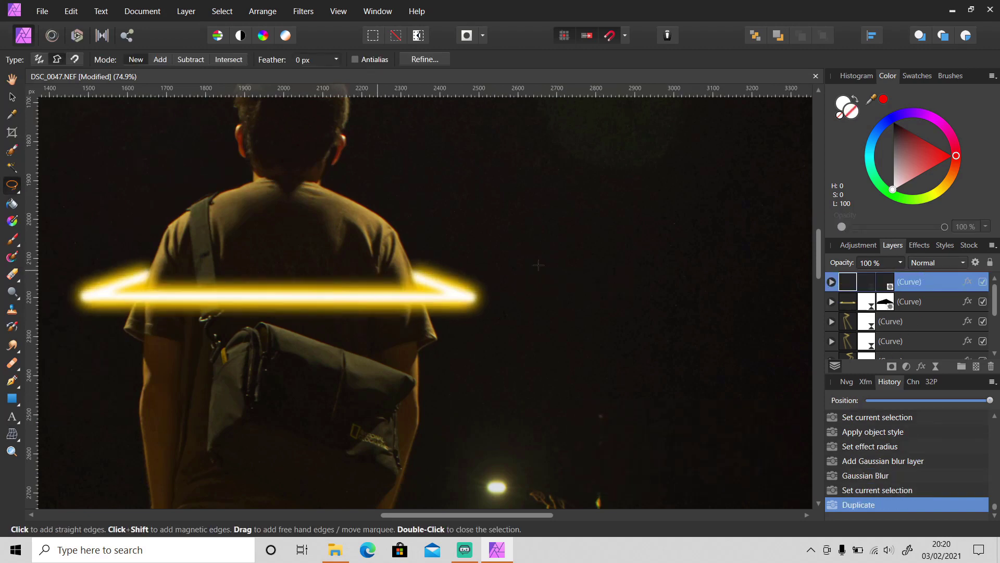
left_click(831, 302)
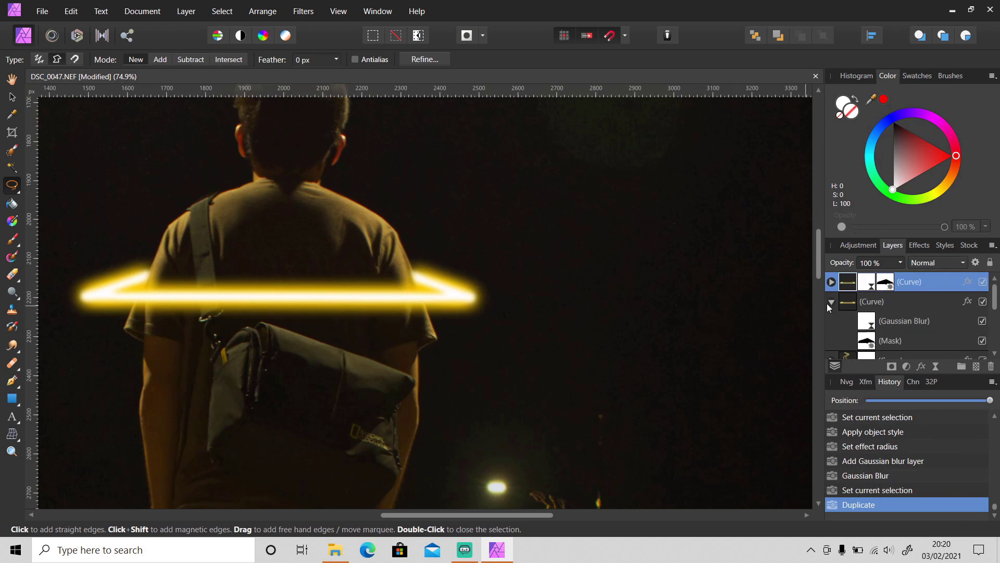
double_click(867, 324)
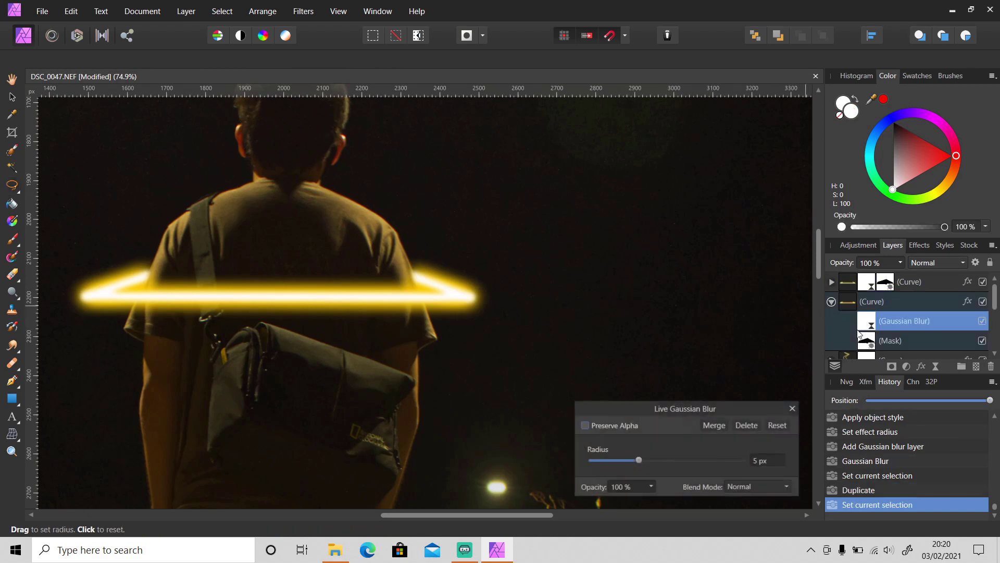
left_click(758, 461)
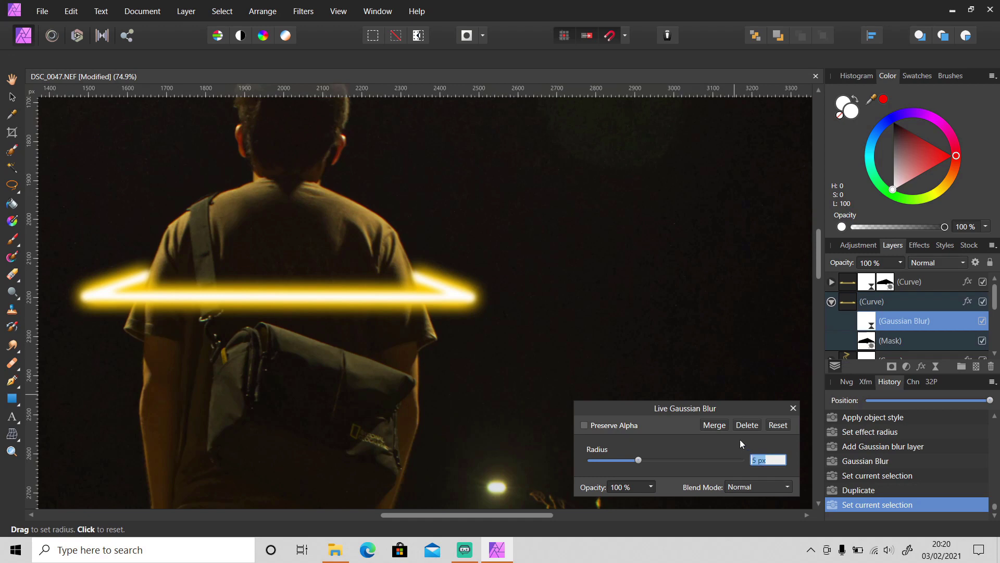
type("25")
key("Return")
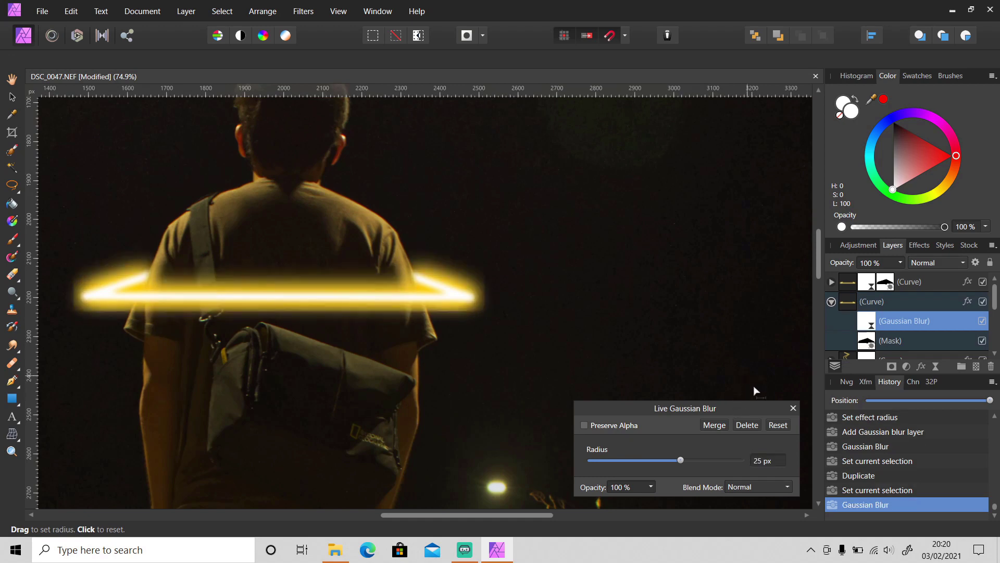
left_click(794, 407)
Zoom out with the Zoom tool until the whole photo fits at 10%
key("z")
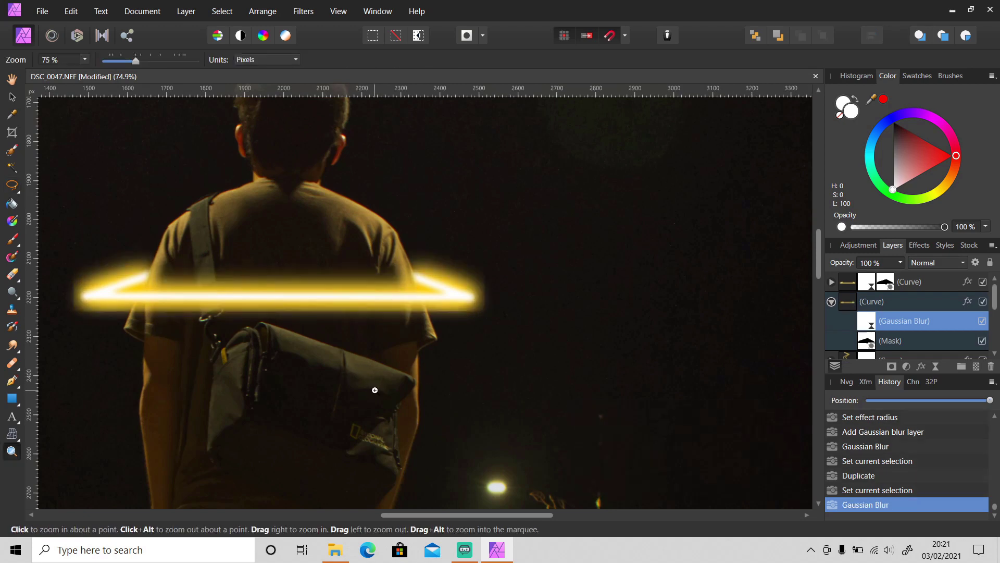
left_click(363, 382, "alt")
left_click(363, 383, "alt")
left_click(396, 292, "alt")
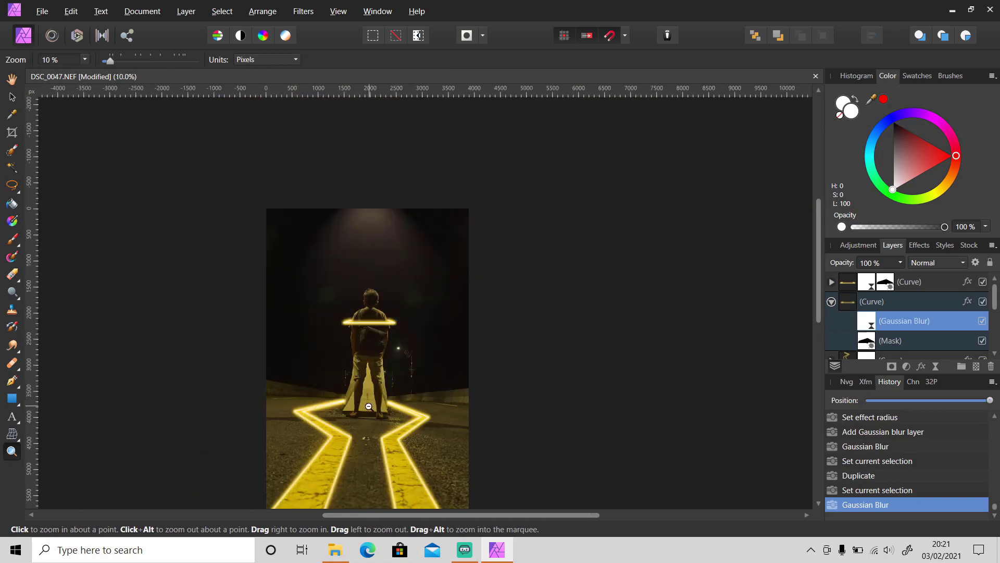
left_click_drag(820, 314, 816, 348)
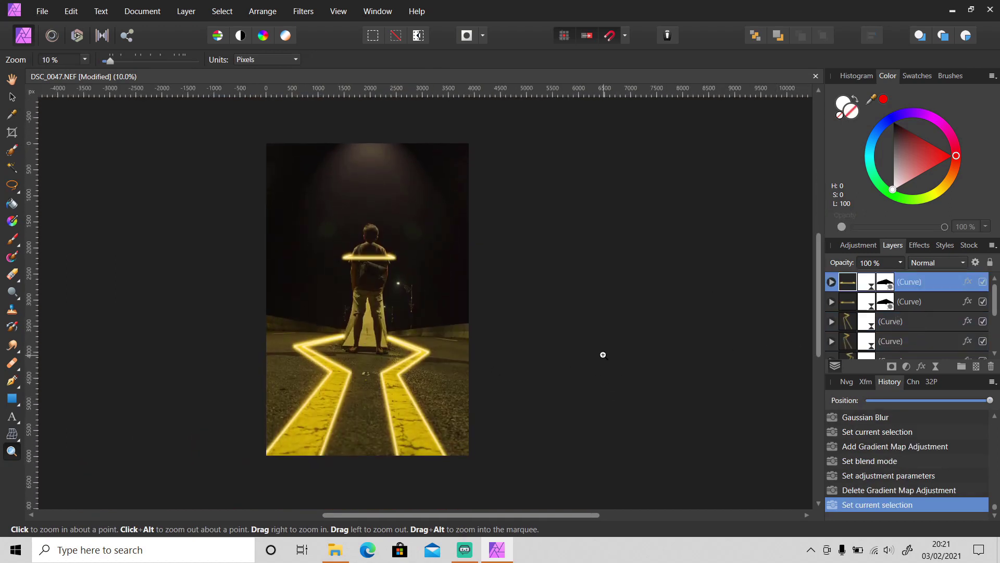